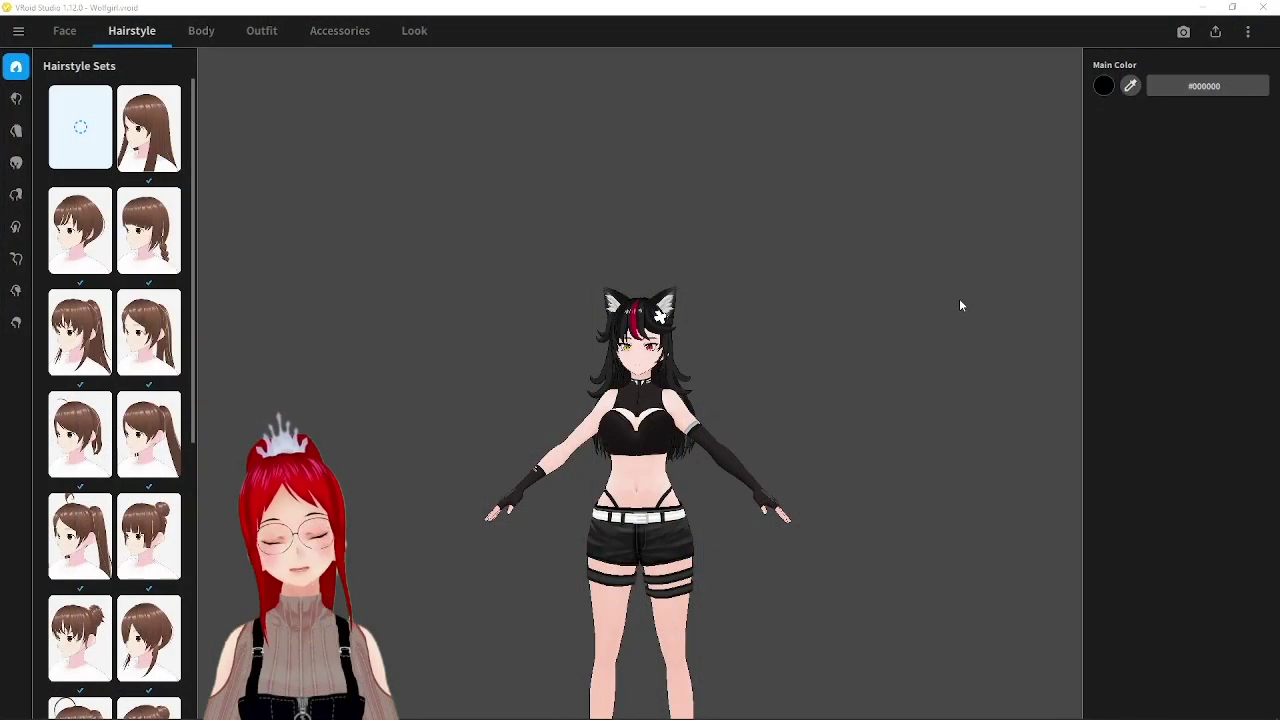
- Open the custom Extra hair item for hairstyle editing
left_click_drag(959, 300, 674, 292)
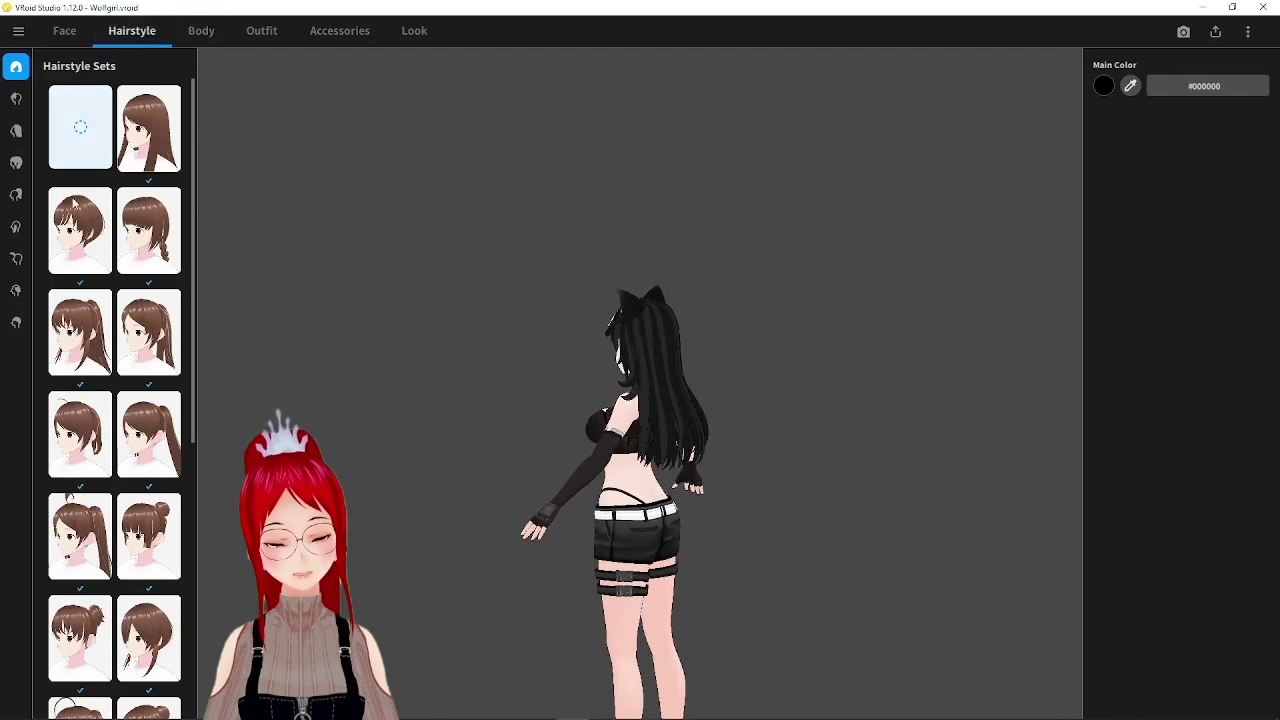
left_click(16, 290)
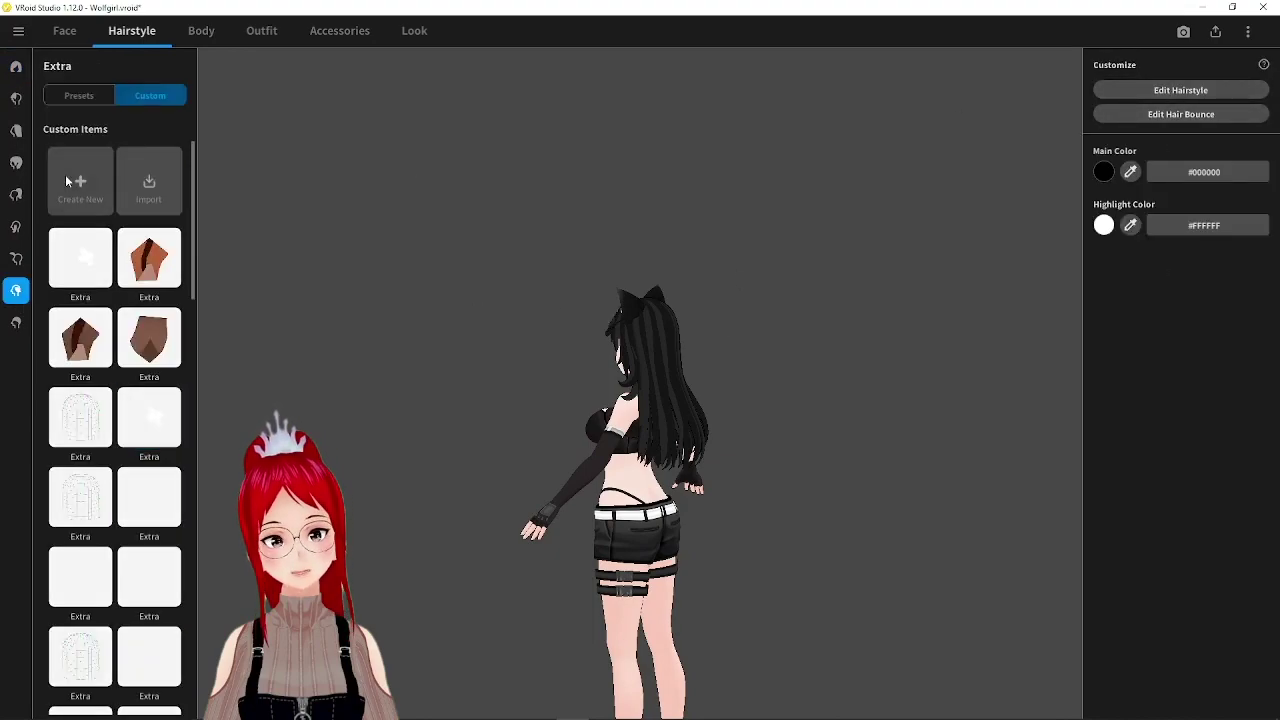
left_click(1169, 90)
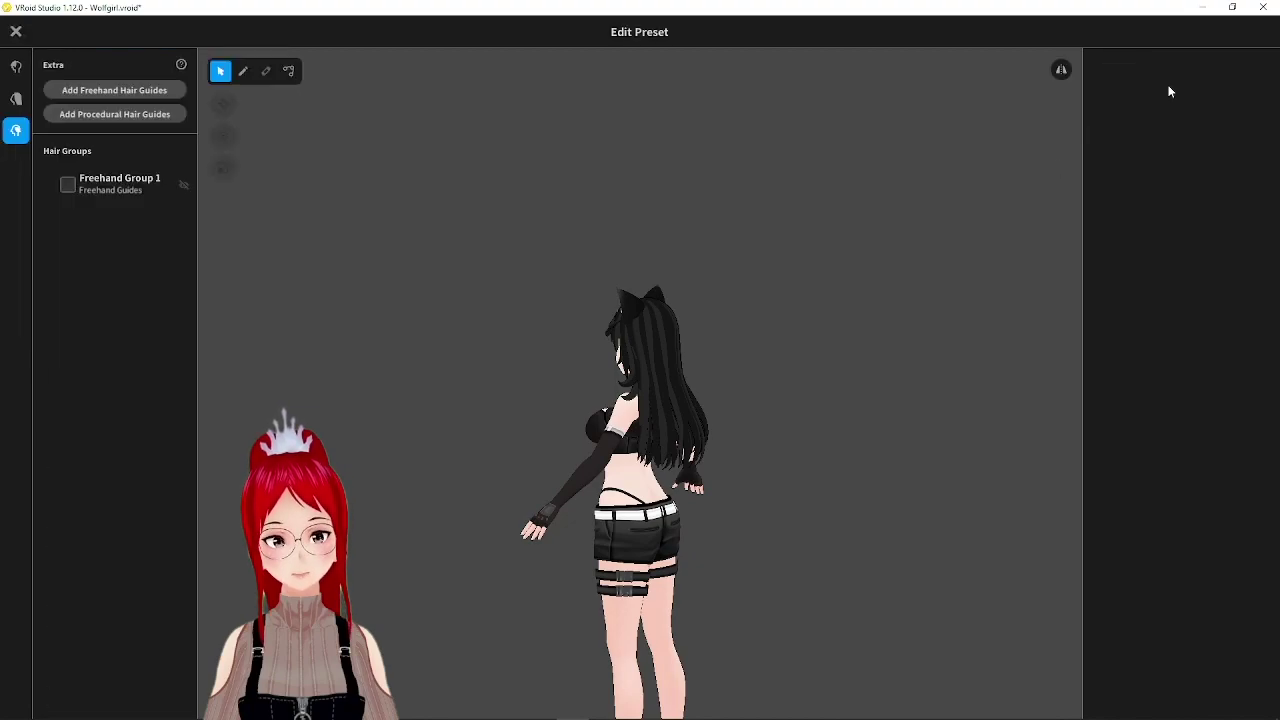
- Move the guide mesh of Freehand Group 1 straight down from the head to hip level
left_click(120, 186)
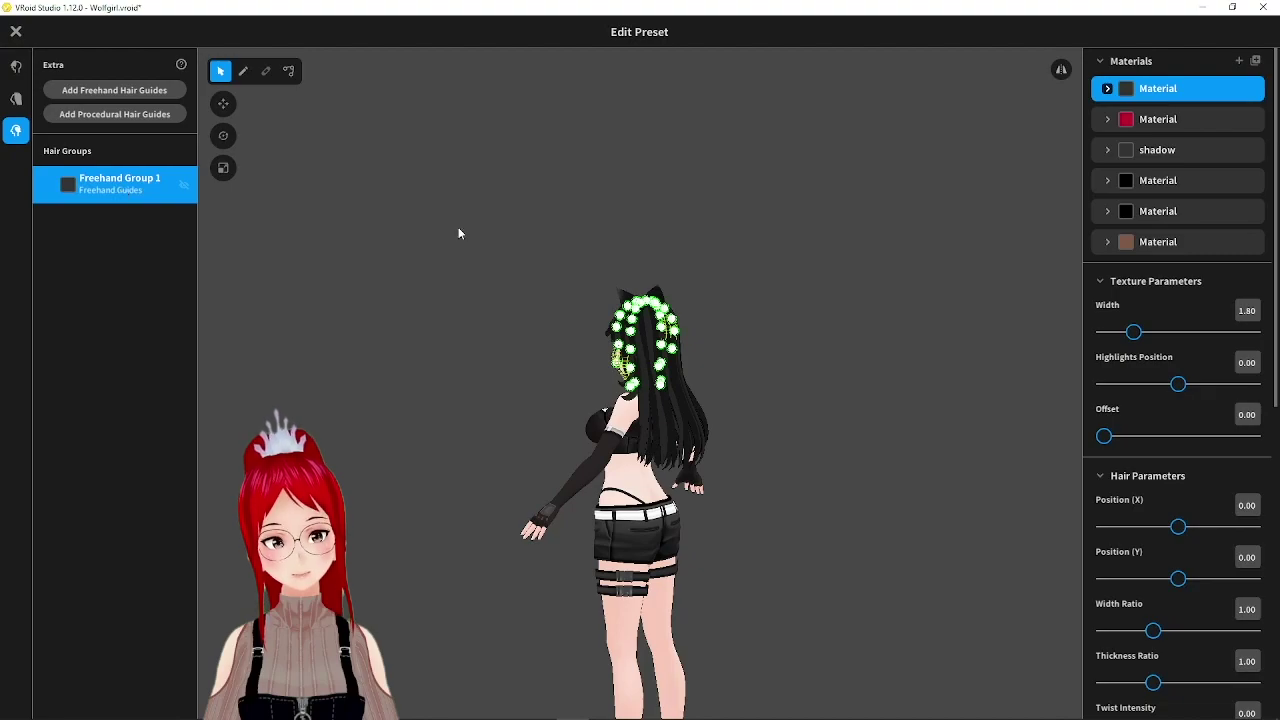
left_click(223, 104)
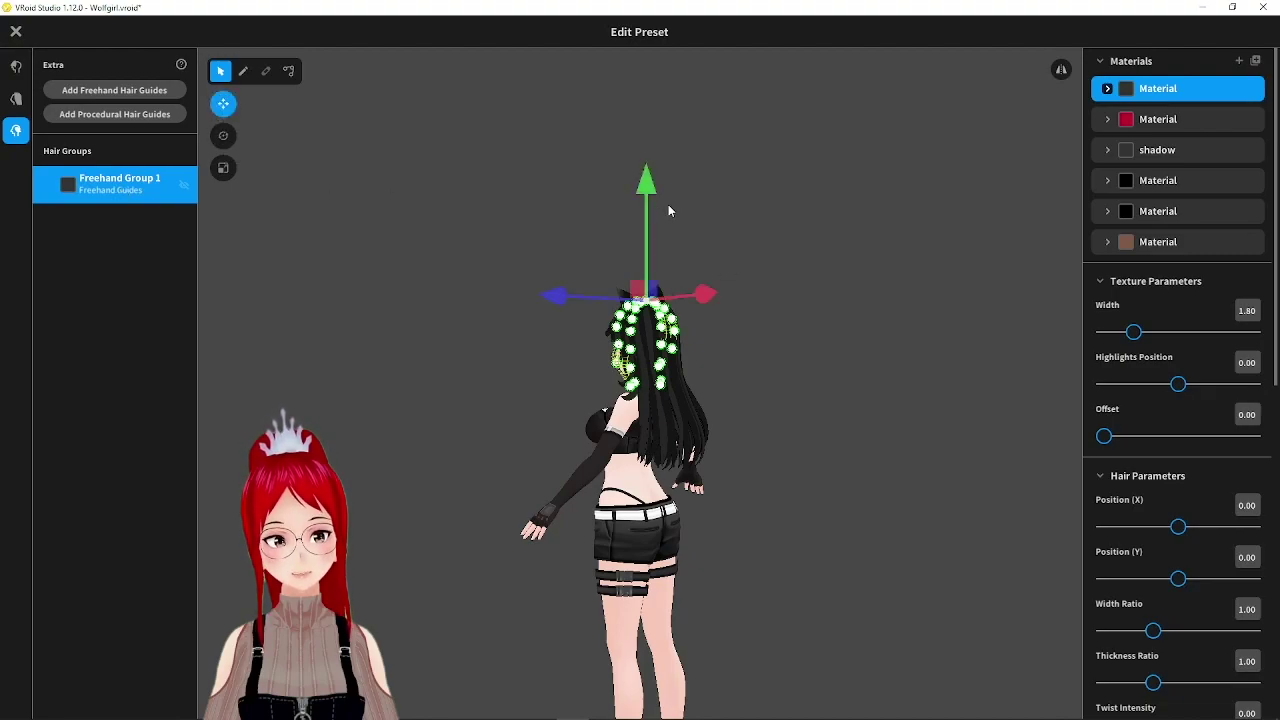
left_click_drag(648, 182, 670, 381)
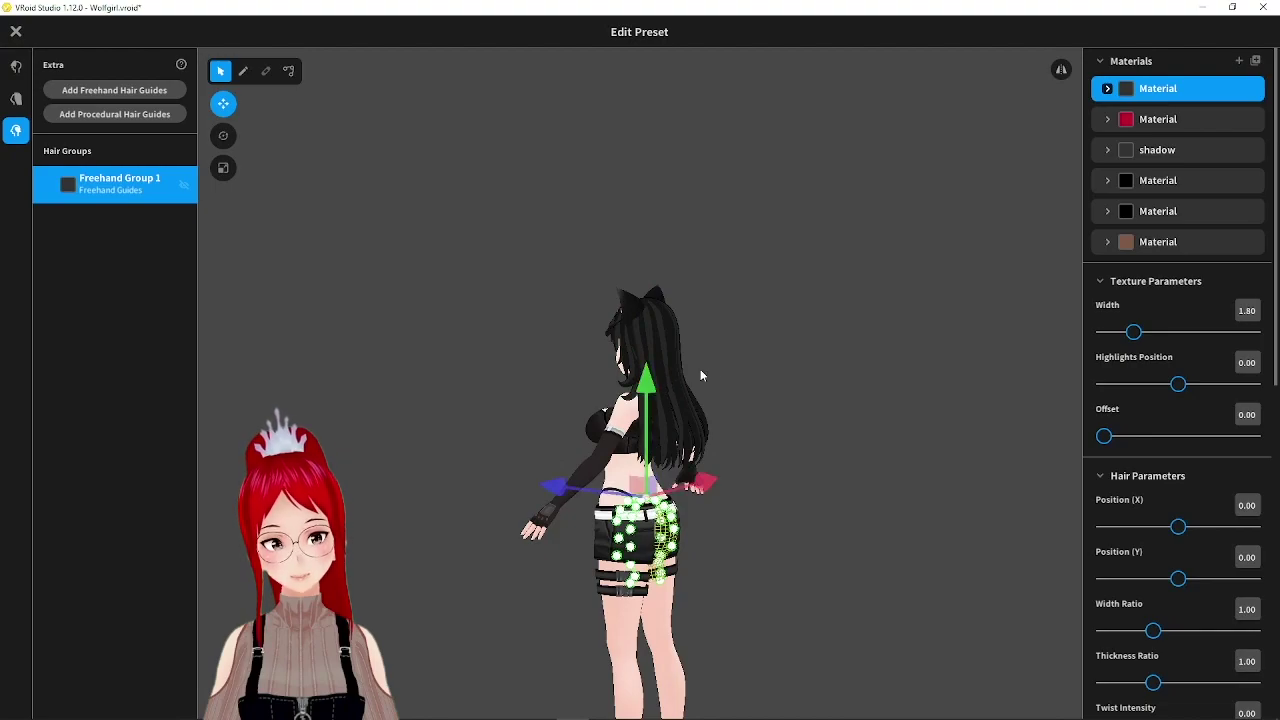
left_click(873, 376)
left_click(118, 200)
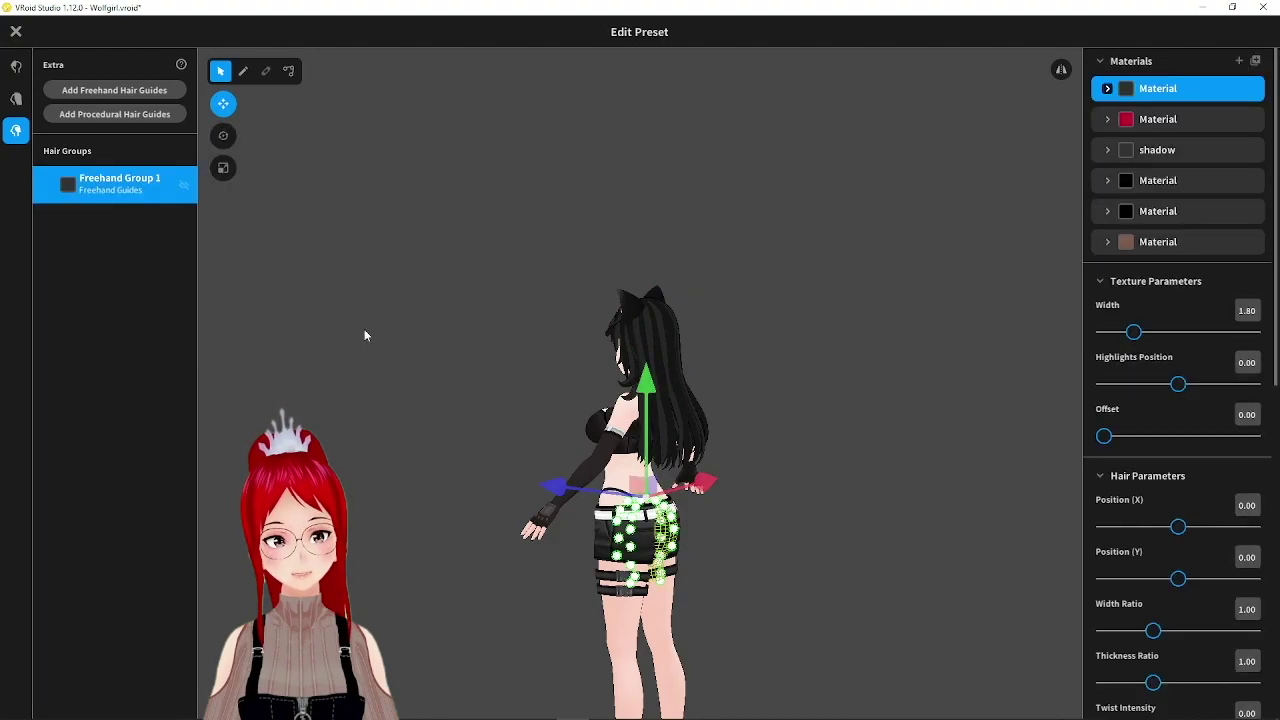
- Pull the guide's rear control points outward and downward to form a curved tail shape sweeping out behind the hips
left_click_drag(665, 577, 843, 638)
mouse_move(843, 638)
right_mouse_down()
mouse_move(654, 570)
mouse_move(852, 630)
right_mouse_up()
left_click_drag(864, 634, 821, 648)
right_click_drag(821, 648, 770, 610)
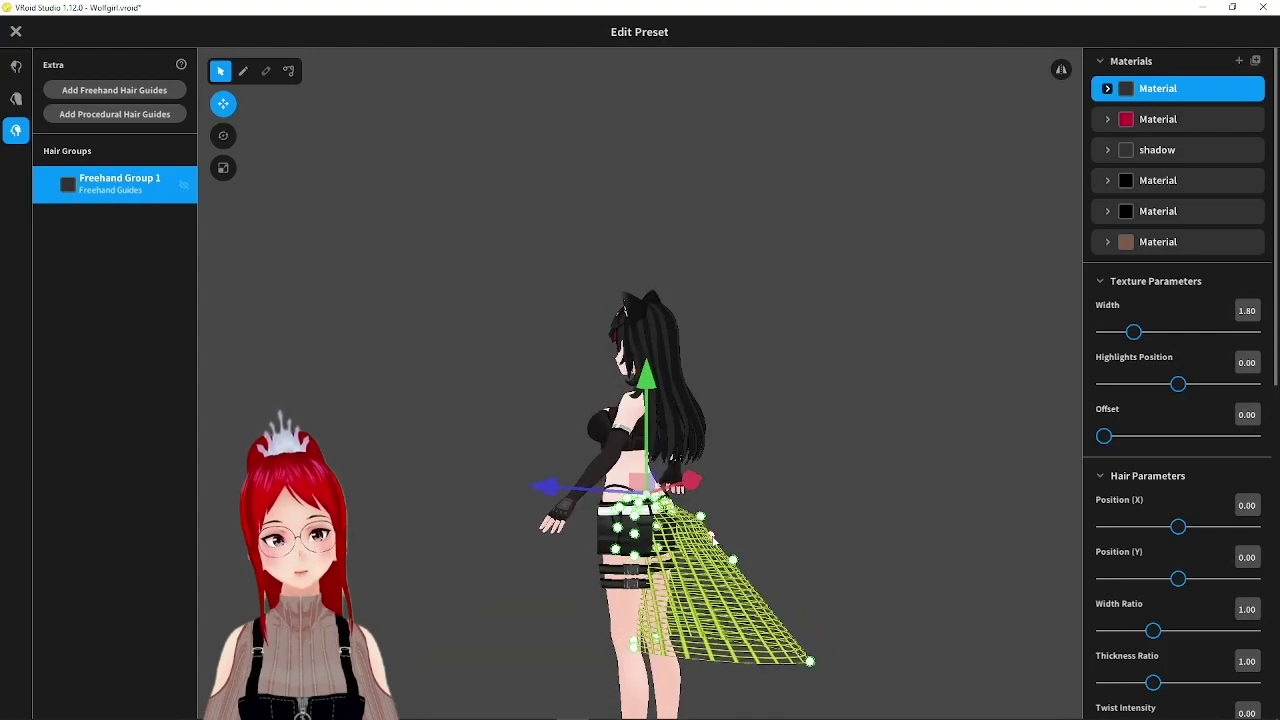
left_click_drag(741, 552, 752, 588)
right_click_drag(760, 585, 855, 554)
left_click_drag(717, 530, 730, 555)
left_click_drag(706, 513, 726, 510)
mouse_move(840, 590)
right_mouse_down()
mouse_move(758, 585)
mouse_move(762, 574)
right_mouse_up()
- Draw one hair strand down the back centre of the tail guide and select it with its control points shown
left_click(243, 71)
left_click(1140, 150)
right_click_drag(838, 343, 634, 498)
left_click(289, 71)
left_click(108, 217)
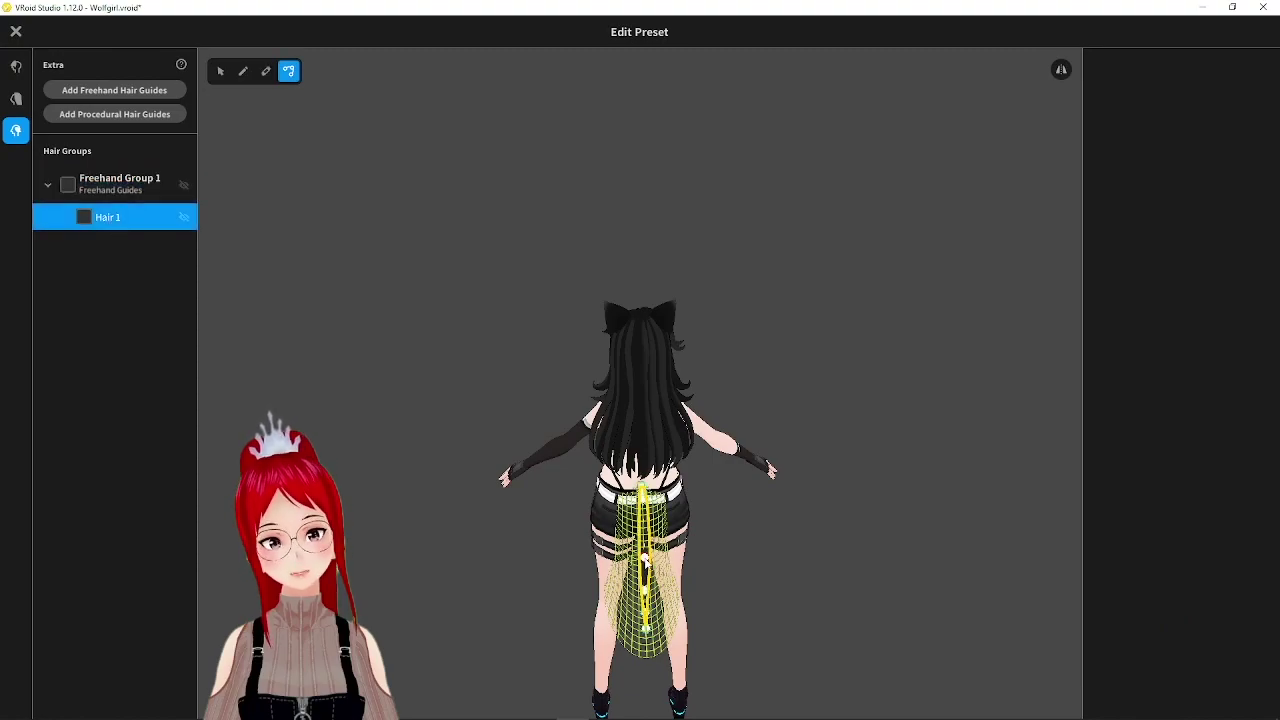
right_click_drag(643, 543, 694, 500)
- Set the tail strand's width to 0.10 and its thickness to 0.40
scroll(1127, 546, "down", 2)
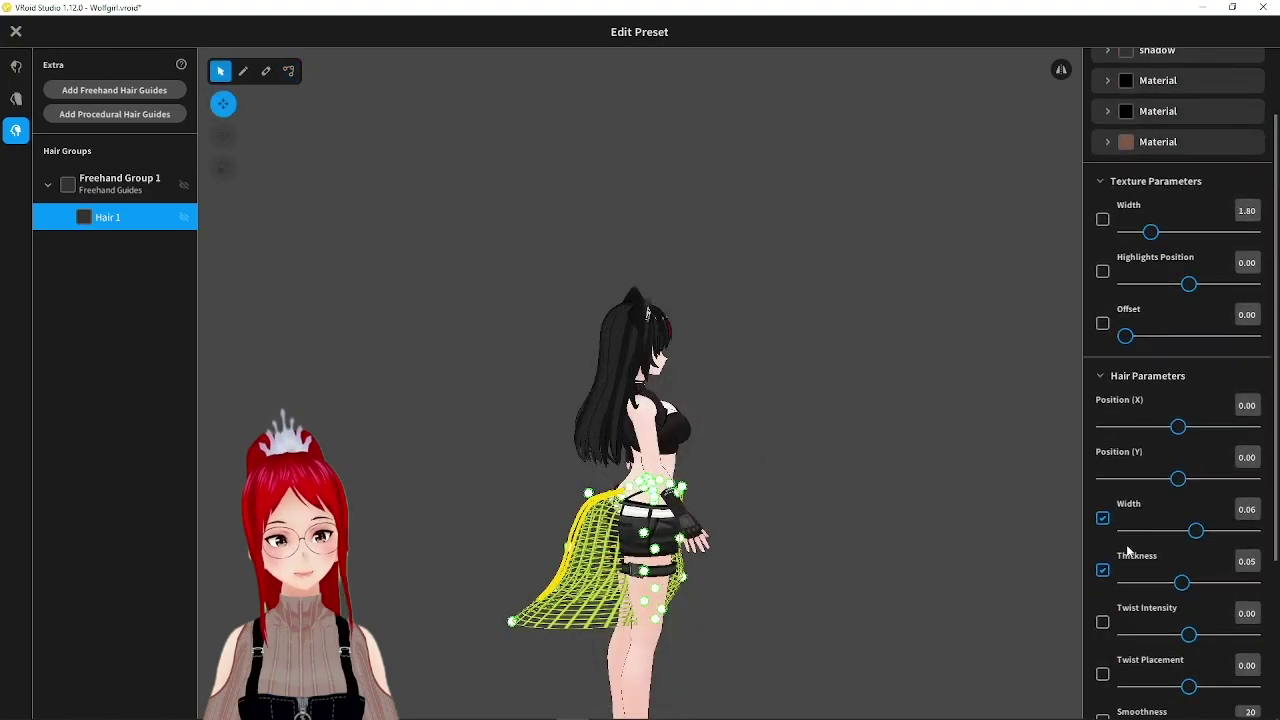
left_click(1246, 530)
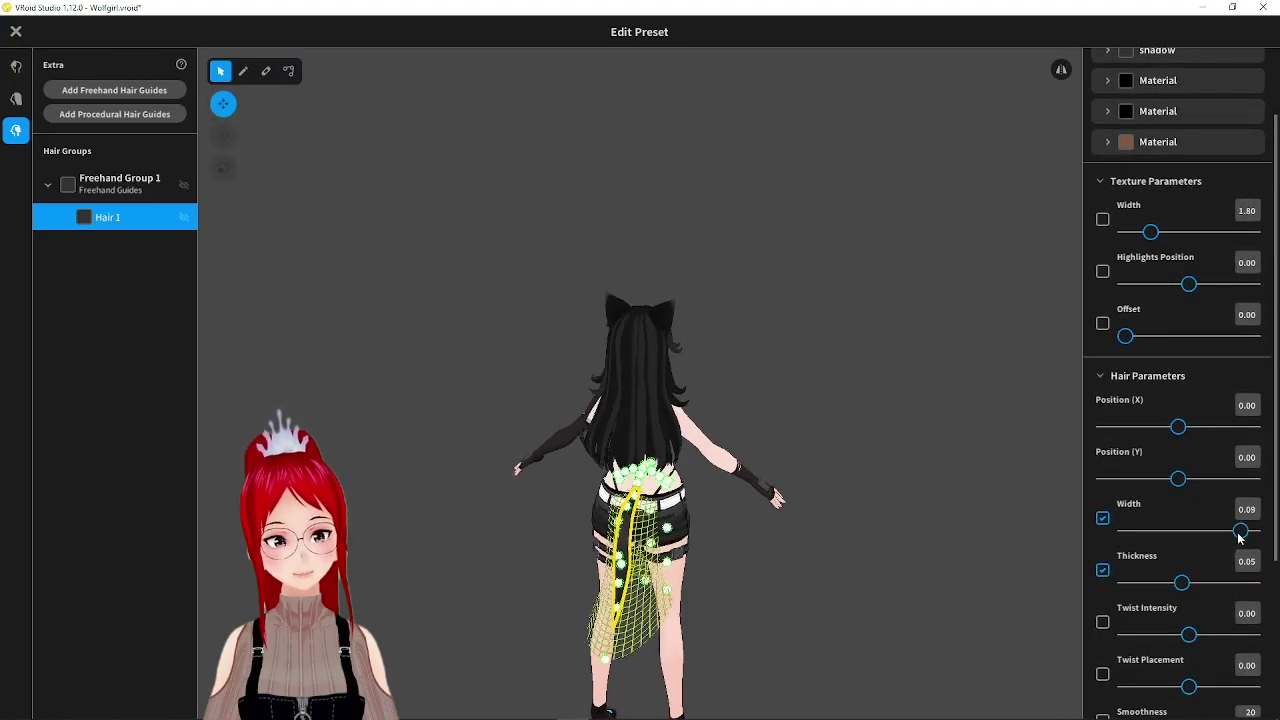
left_click_drag(1240, 534, 1254, 531)
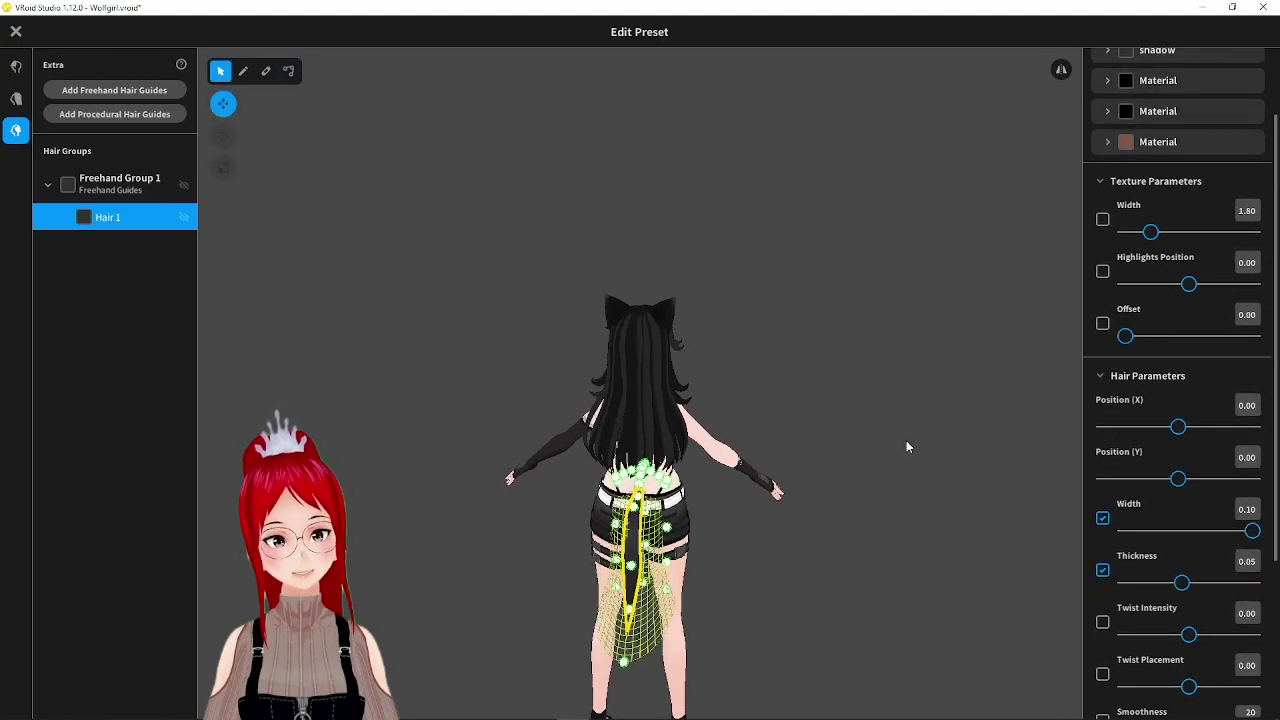
left_click_drag(1219, 584, 1254, 583)
left_click(1247, 563)
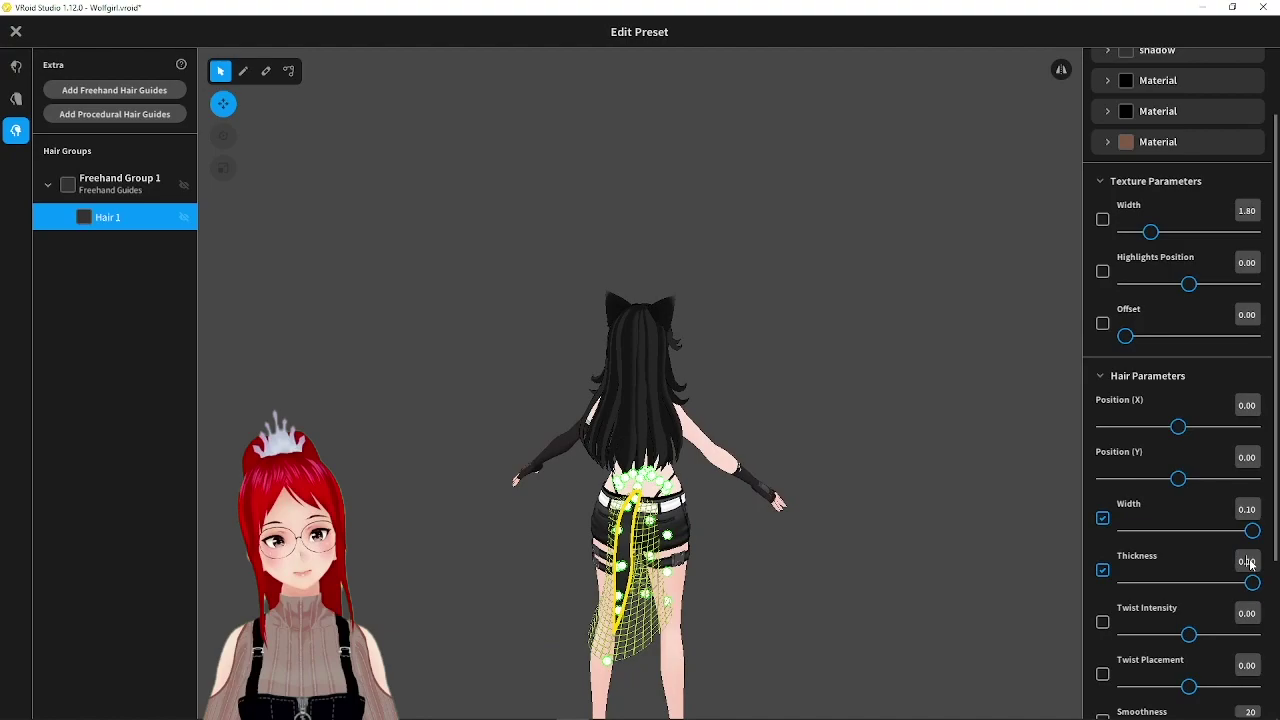
type("1")
right_click_drag(960, 548, 777, 543)
left_click(1244, 565)
type("0.")
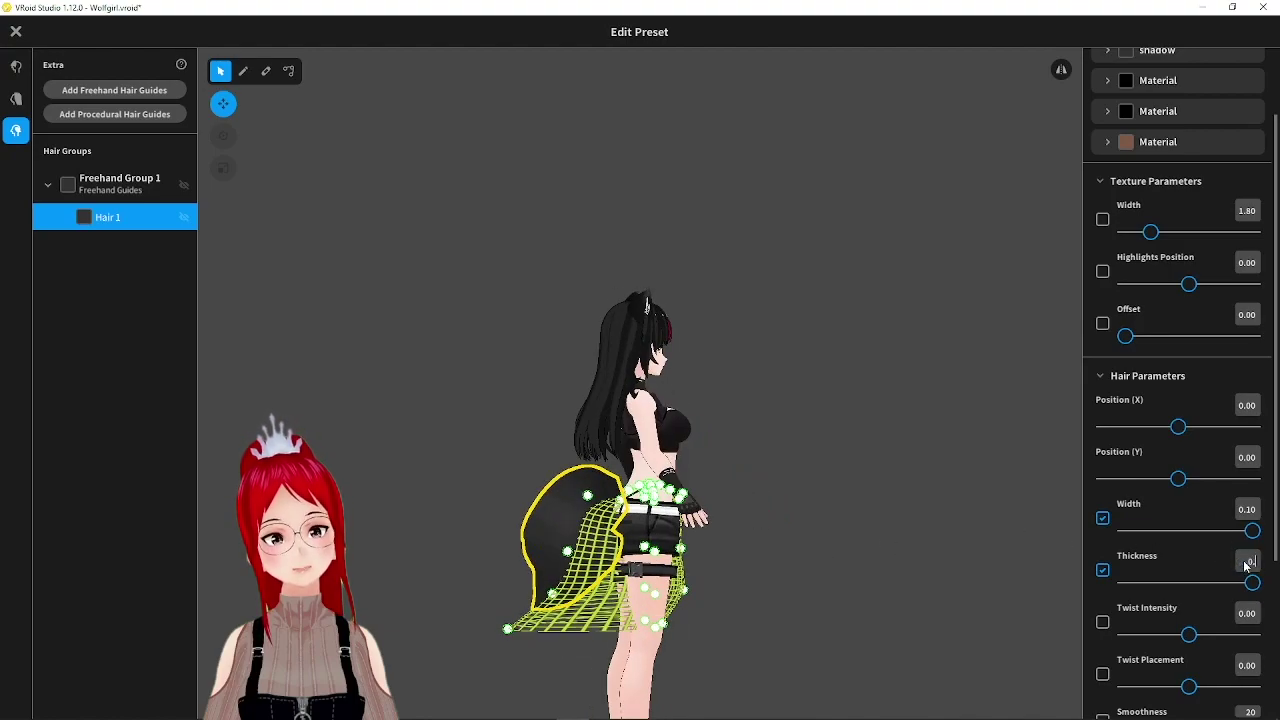
type("5")
key("Return")
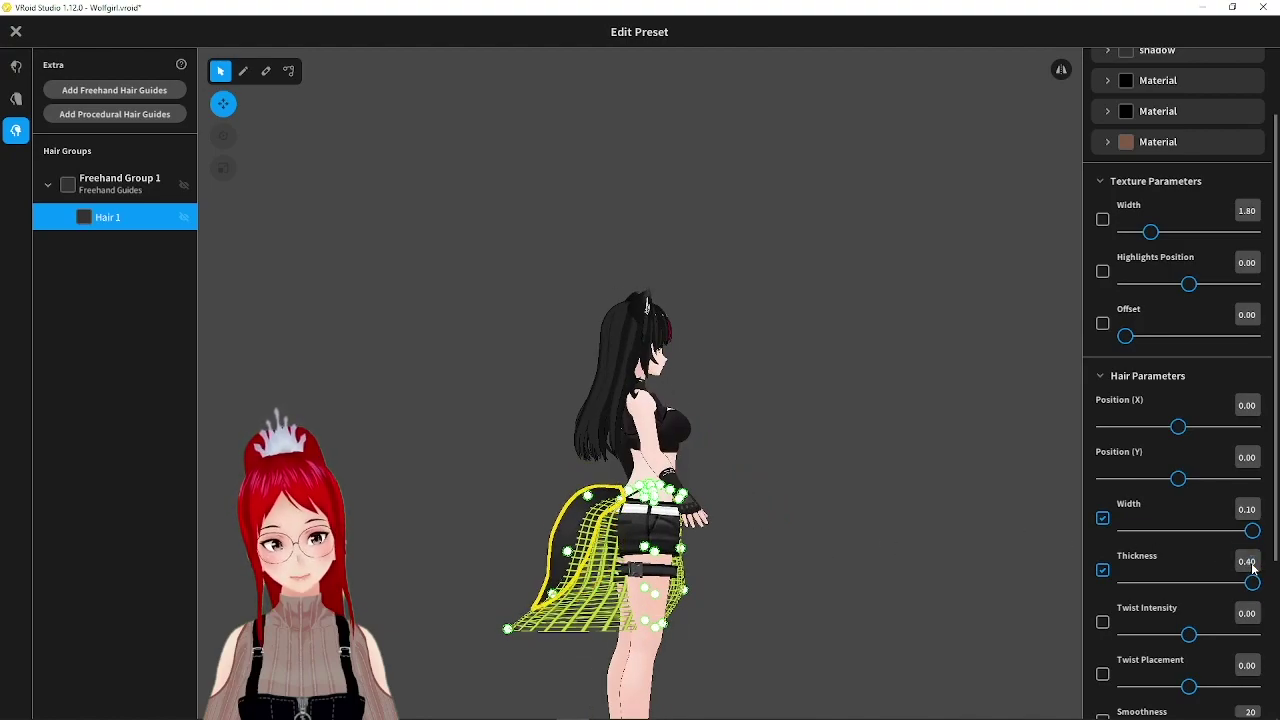
- Set both the width and the thickness of the tail strand to 0.30
right_click_drag(860, 550, 1040, 548)
left_click(1252, 512)
type("0.4")
key("Return")
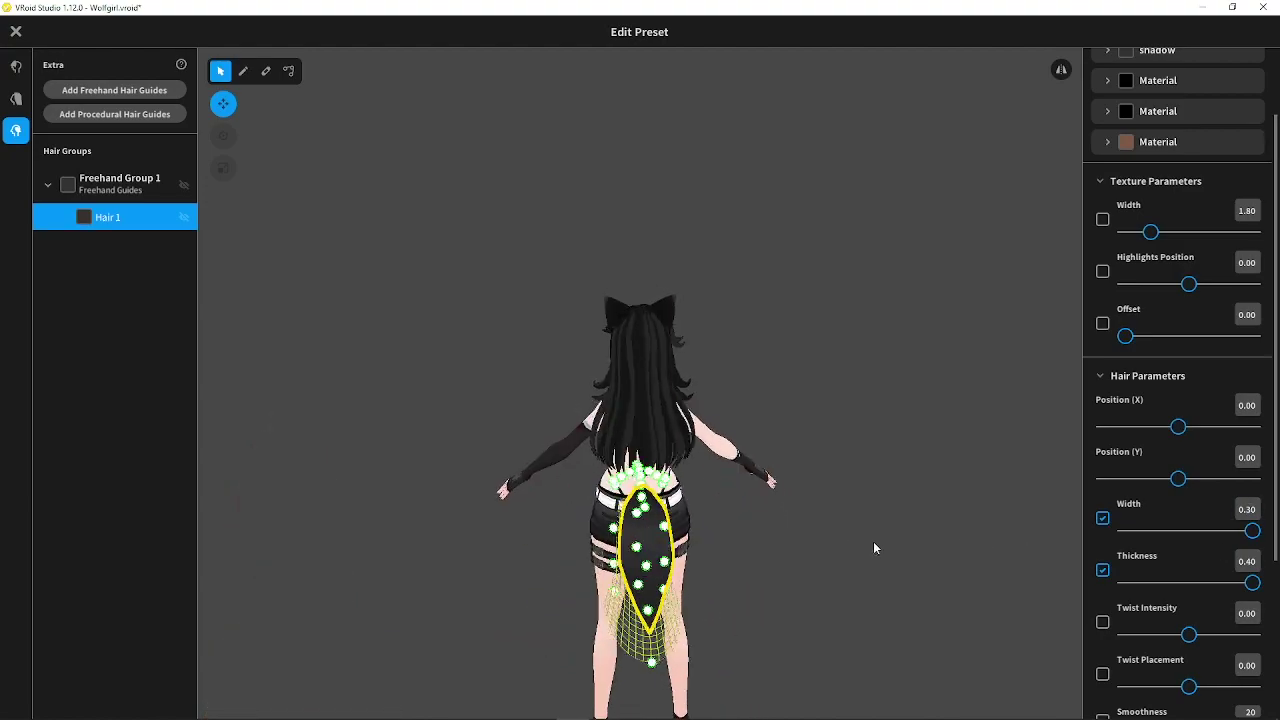
right_click_drag(1073, 604, 998, 605)
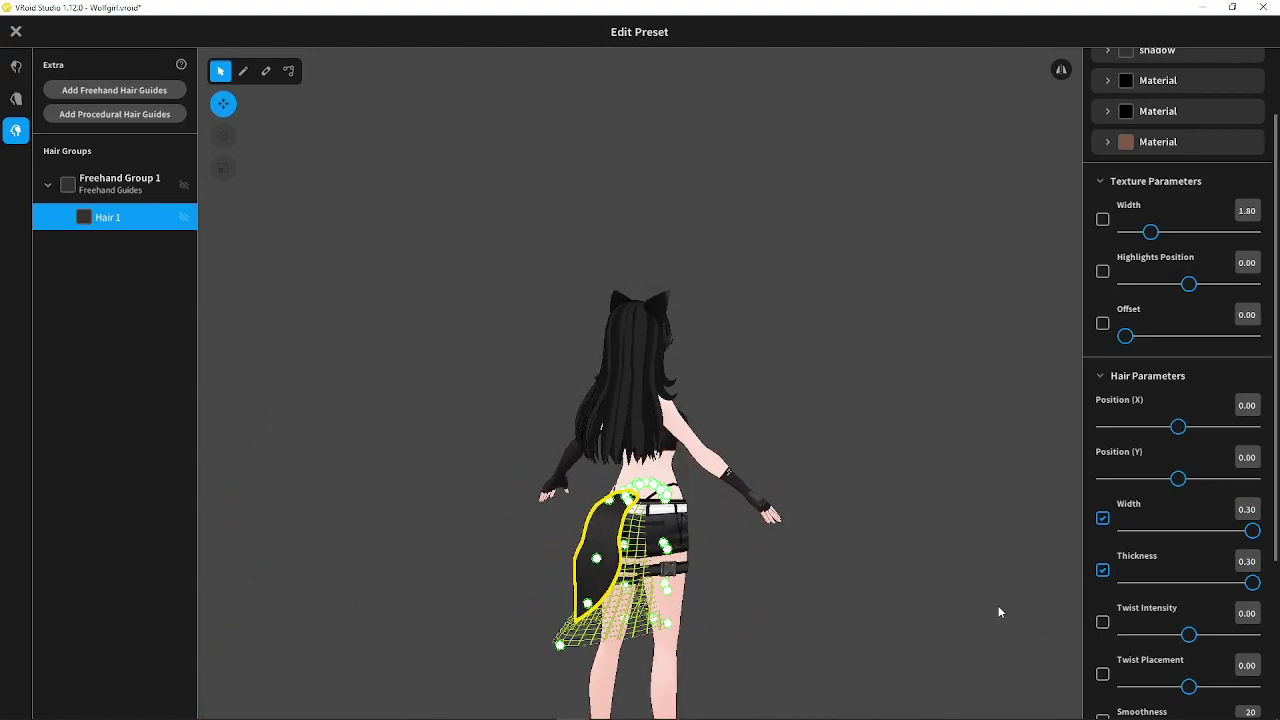
- Change the tail strand's cross section to Triangle
scroll(1180, 570, "down", 3)
left_click(1243, 548)
left_click(1176, 578)
right_click_drag(878, 508, 892, 508)
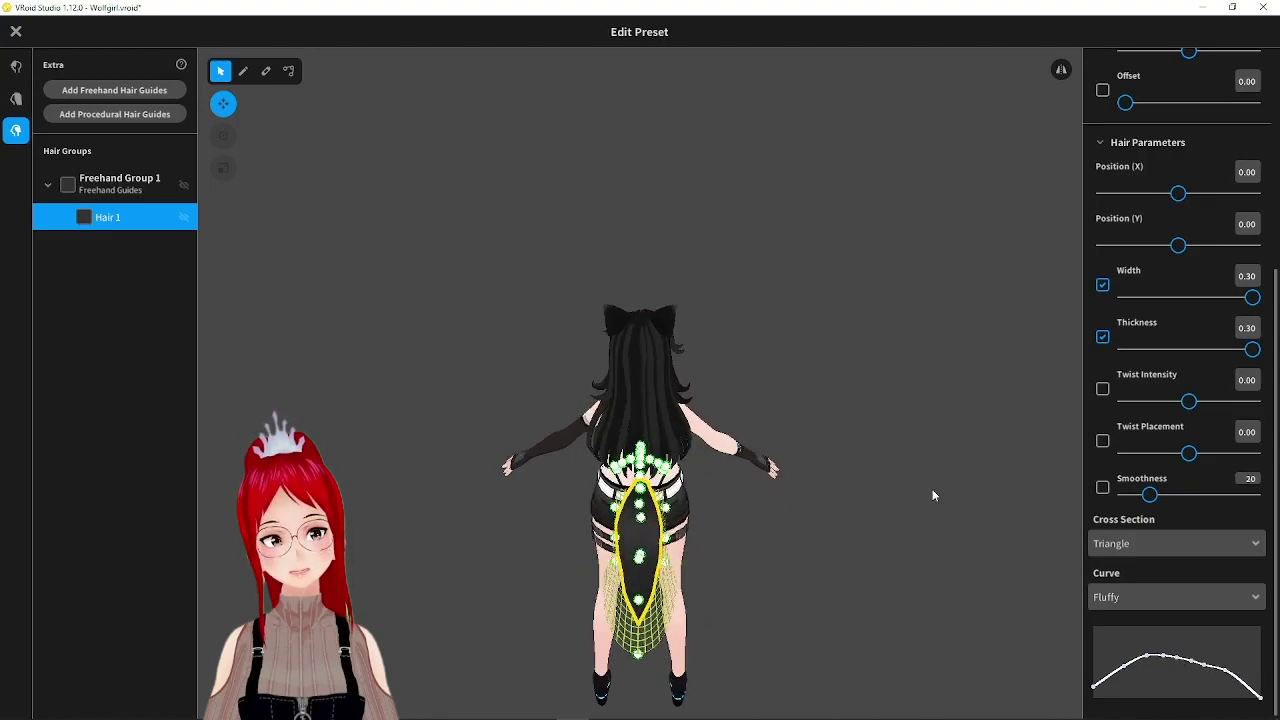
- Reshape the tail strand's Fluffy curve and set its cross section to Diamond
left_click_drag(1163, 672, 1182, 673)
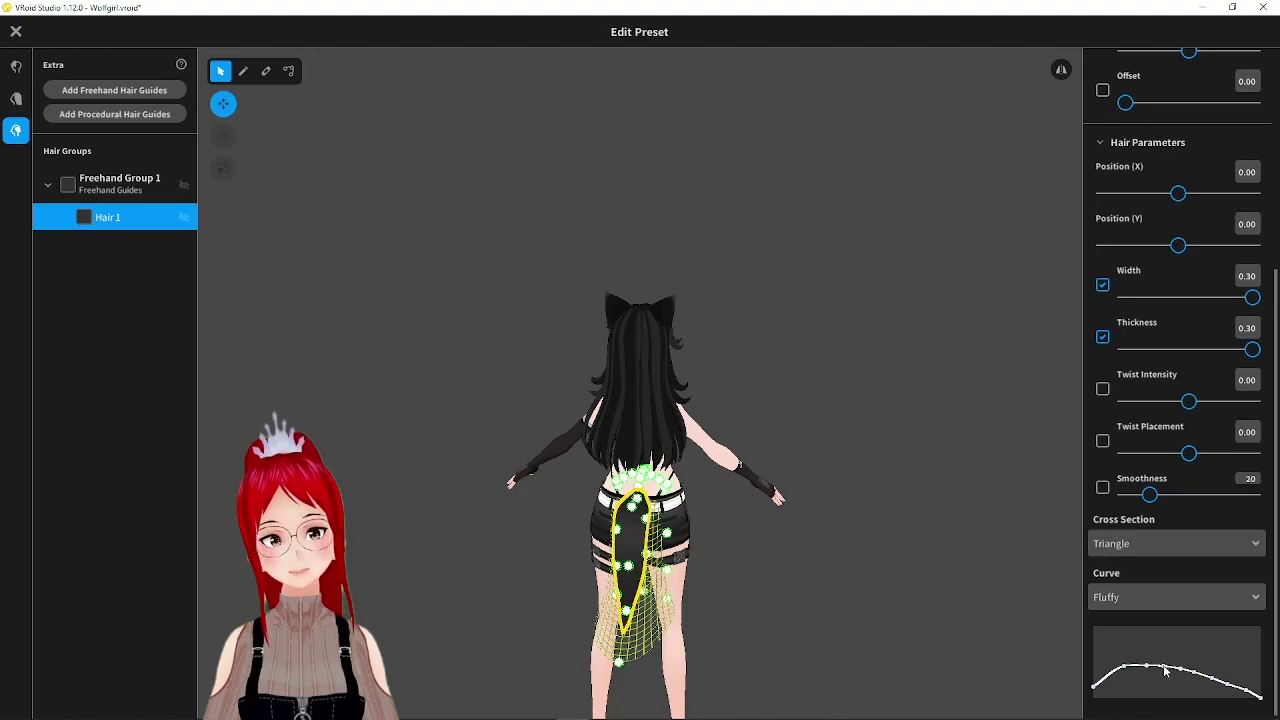
mouse_move(831, 463)
right_mouse_down()
mouse_move(900, 459)
mouse_move(840, 459)
right_mouse_up()
left_click(1240, 546)
left_click(1129, 579)
right_click_drag(900, 511, 968, 511)
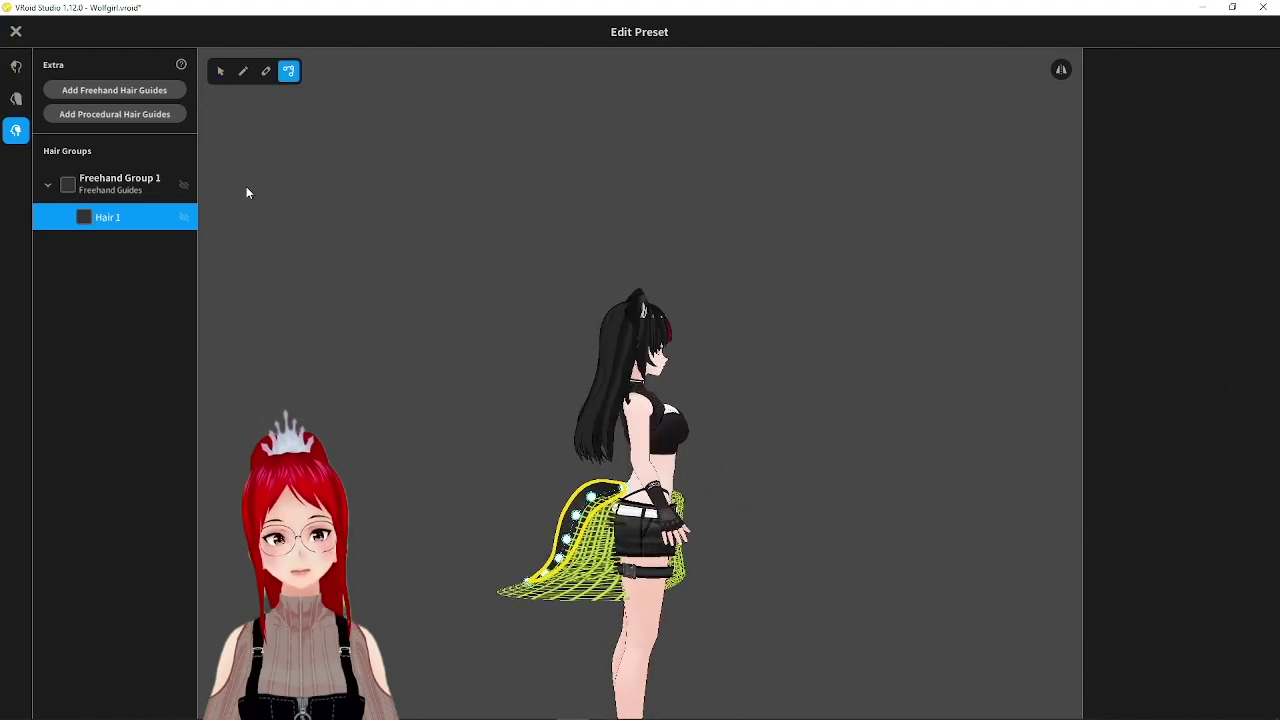
- Select Freehand Group 1 and nudge its guide slightly forward along the depth axis into the hips
left_click(222, 71)
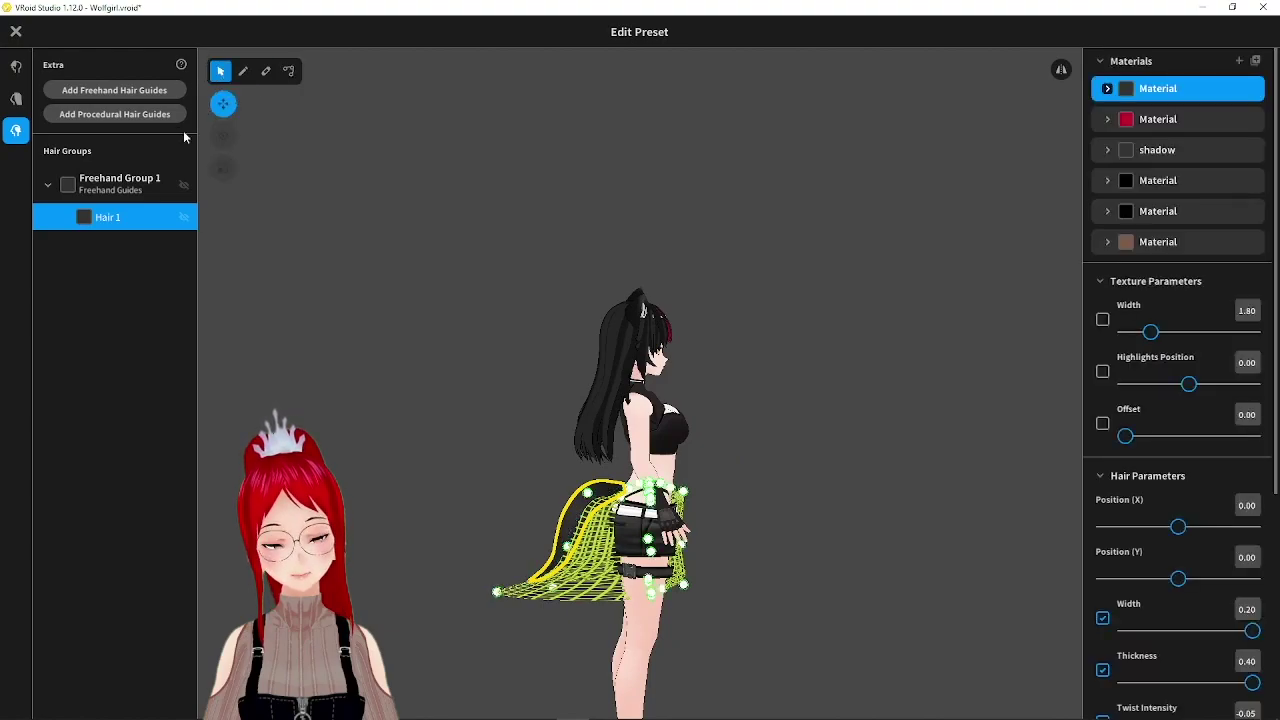
left_click(147, 180)
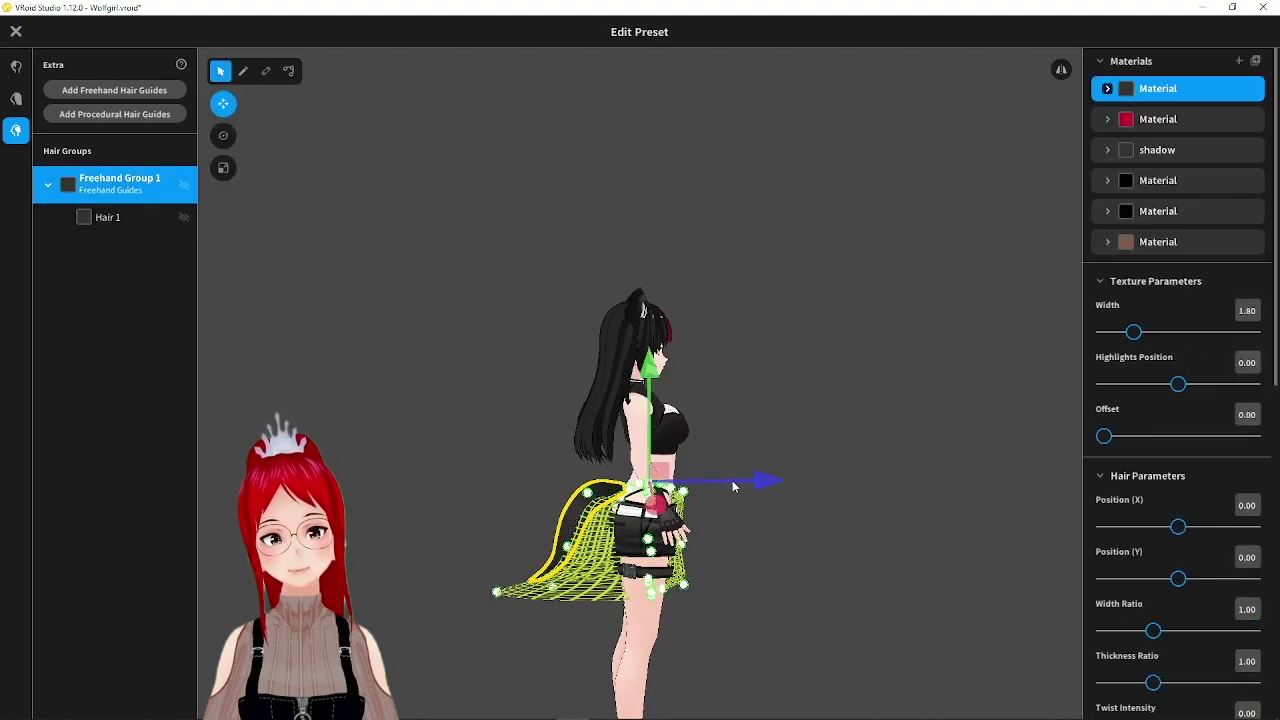
left_click_drag(732, 482, 736, 482)
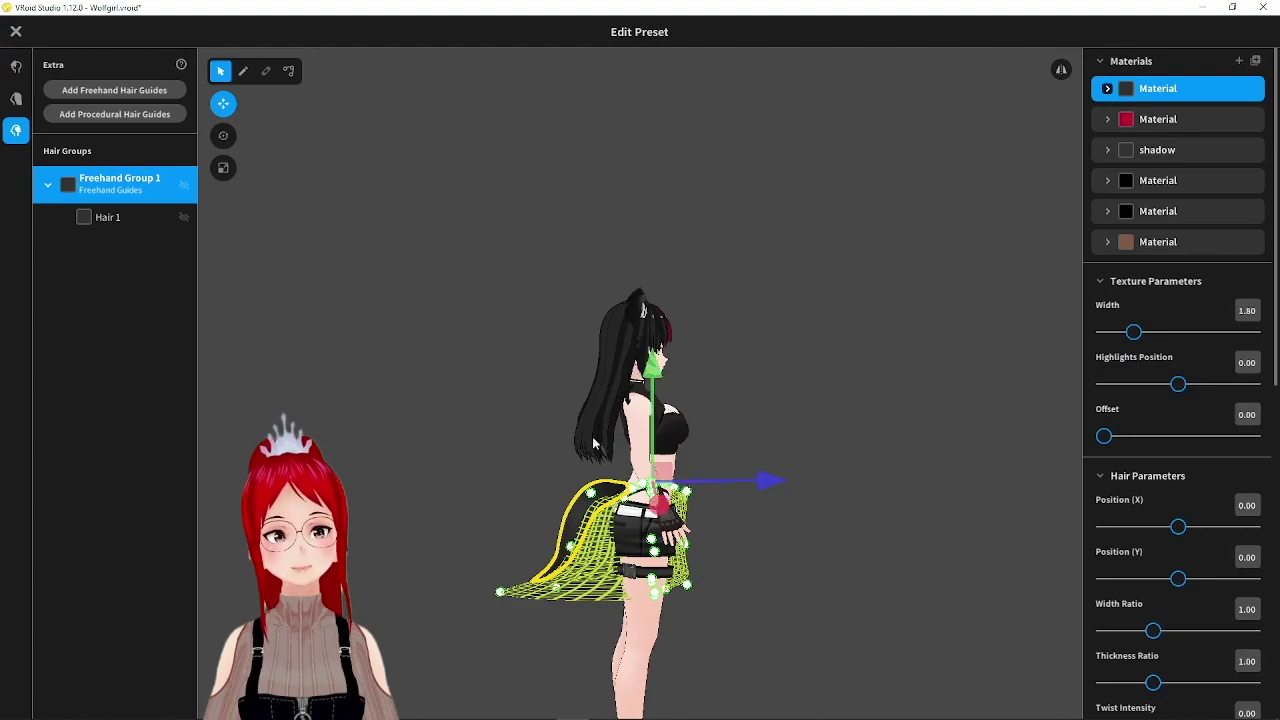
left_click(526, 430)
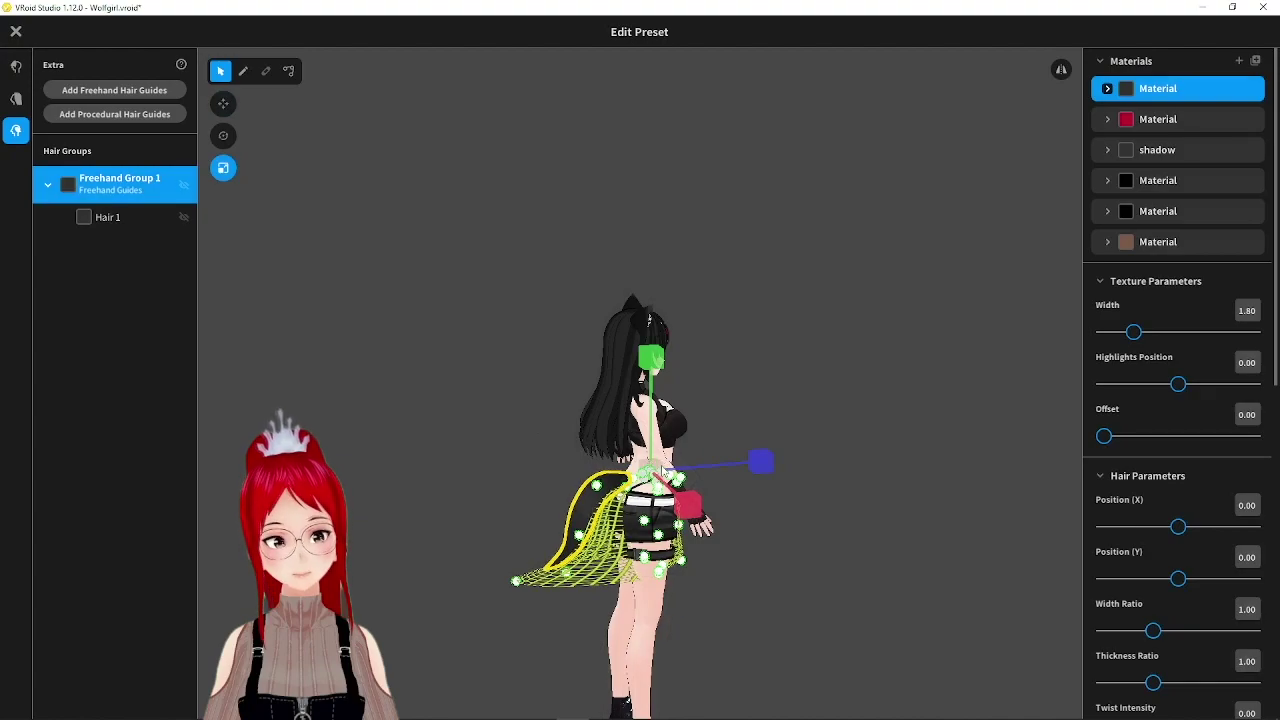
- Rescale the tail guide slightly as a whole and across its width
left_click_drag(663, 468, 655, 476)
right_click_drag(655, 476, 724, 492)
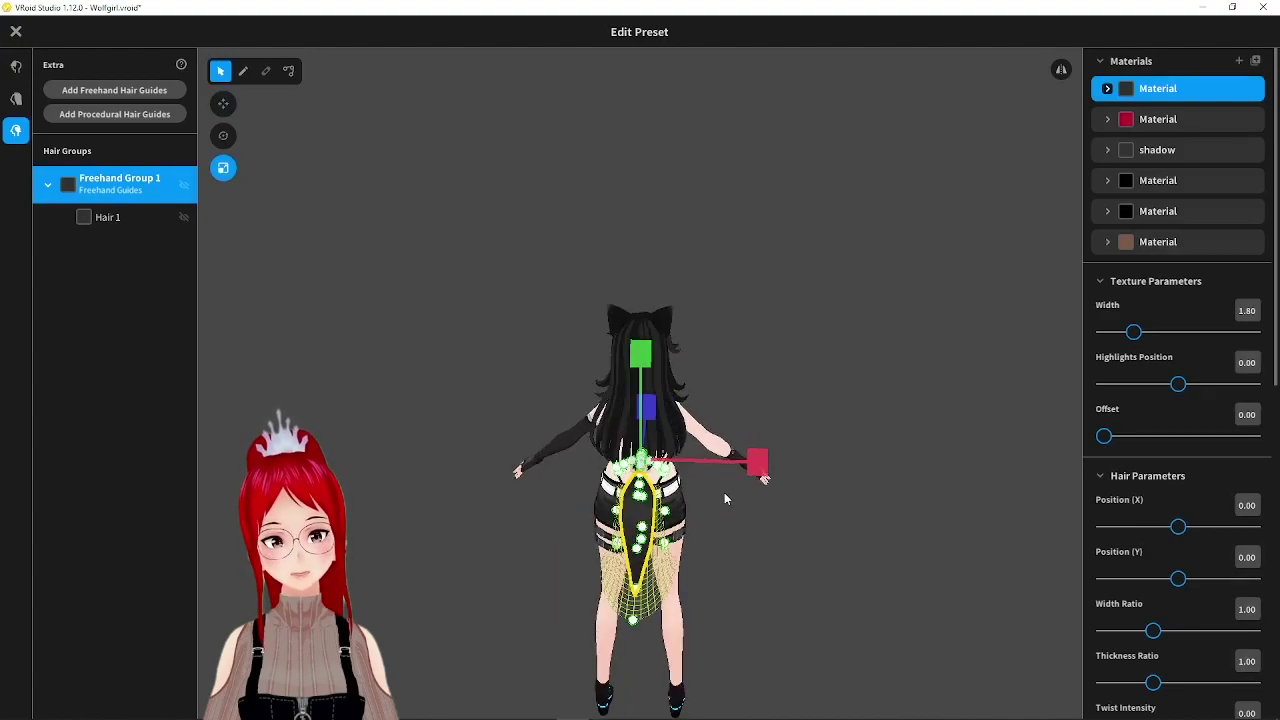
mouse_move(766, 475)
left_mouse_down()
mouse_move(855, 476)
mouse_move(755, 476)
left_mouse_up()
right_click_drag(755, 476, 727, 434)
- Try stretching the tail guide vertically and pulling its upper rear control point down and back
left_click_drag(654, 362, 651, 303)
right_click_drag(652, 308, 735, 350)
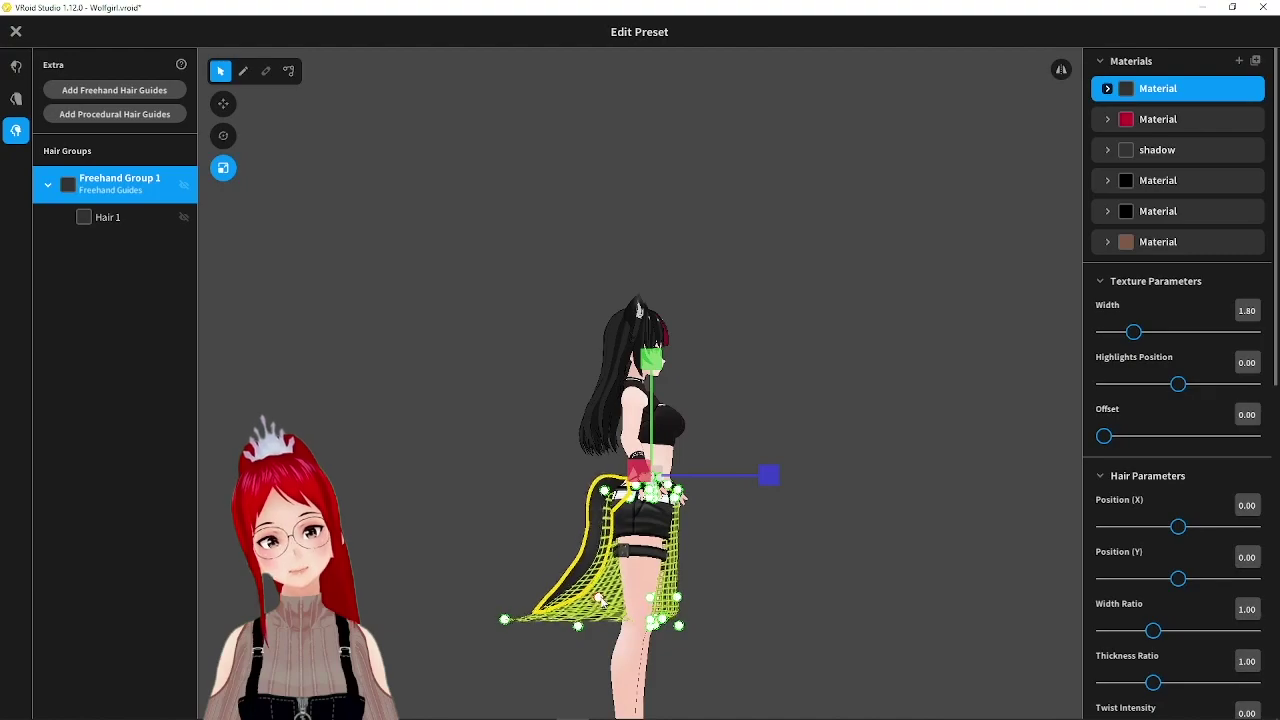
left_click_drag(605, 505, 592, 540)
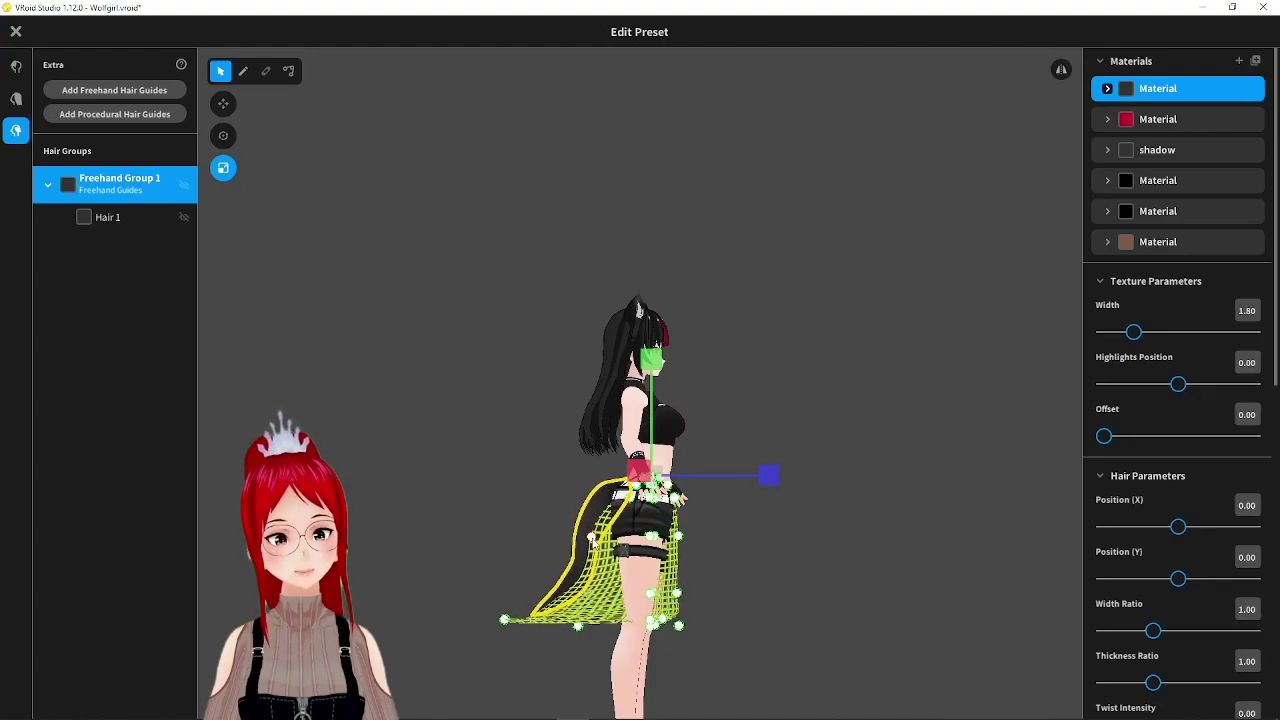
mouse_move(523, 513)
right_mouse_down()
mouse_move(630, 480)
mouse_move(625, 470)
right_mouse_up()
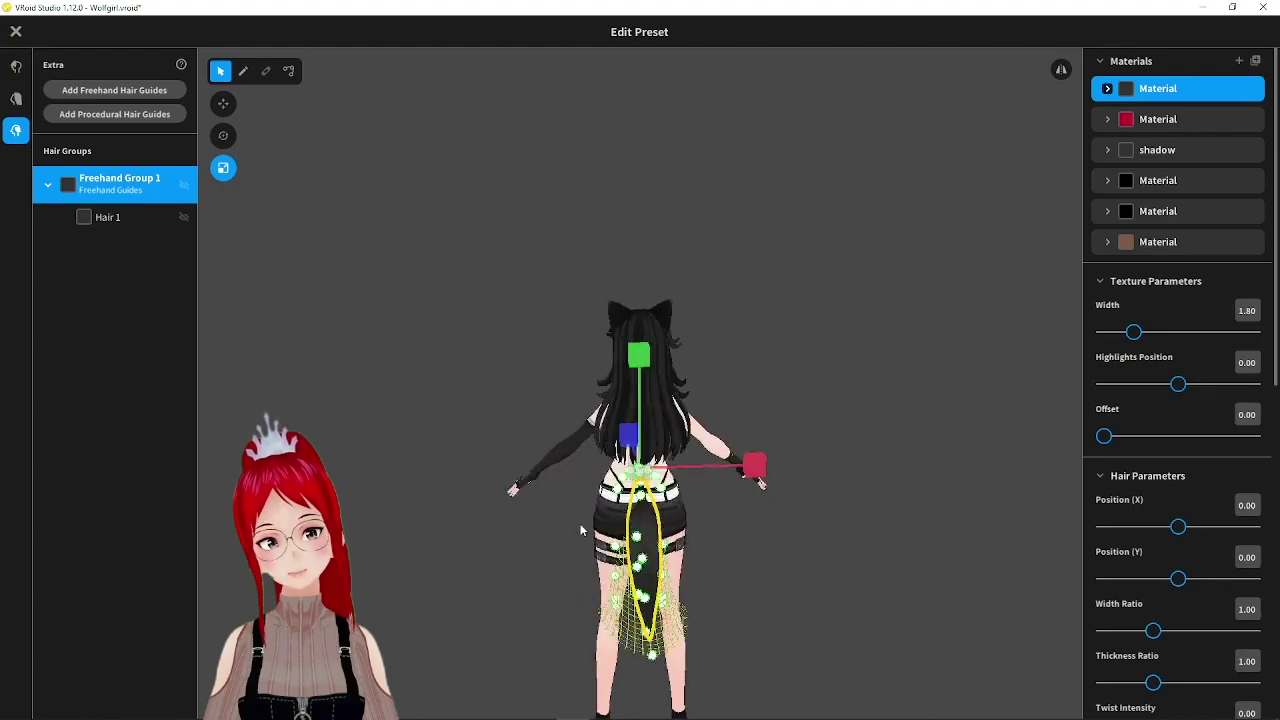
- Reselect the tail strand Hair 1 and reshape its curve near the root end
left_click(243, 71)
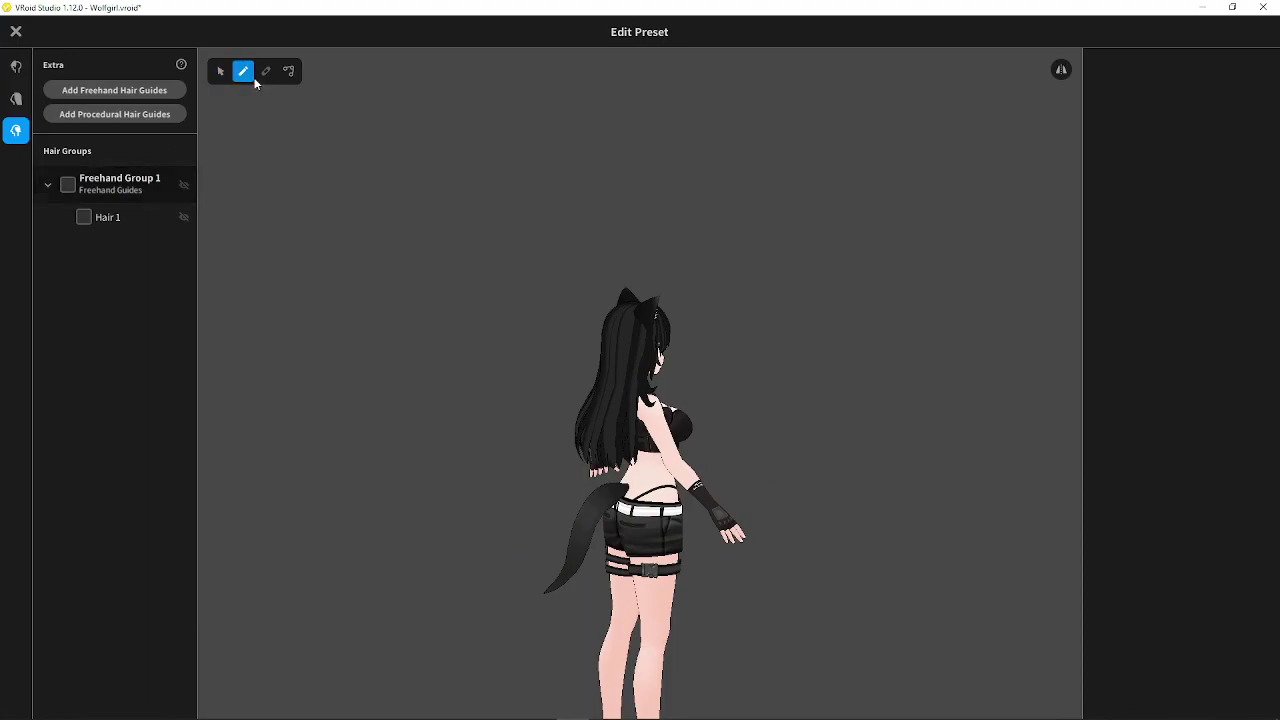
left_click(220, 71)
left_click(149, 218)
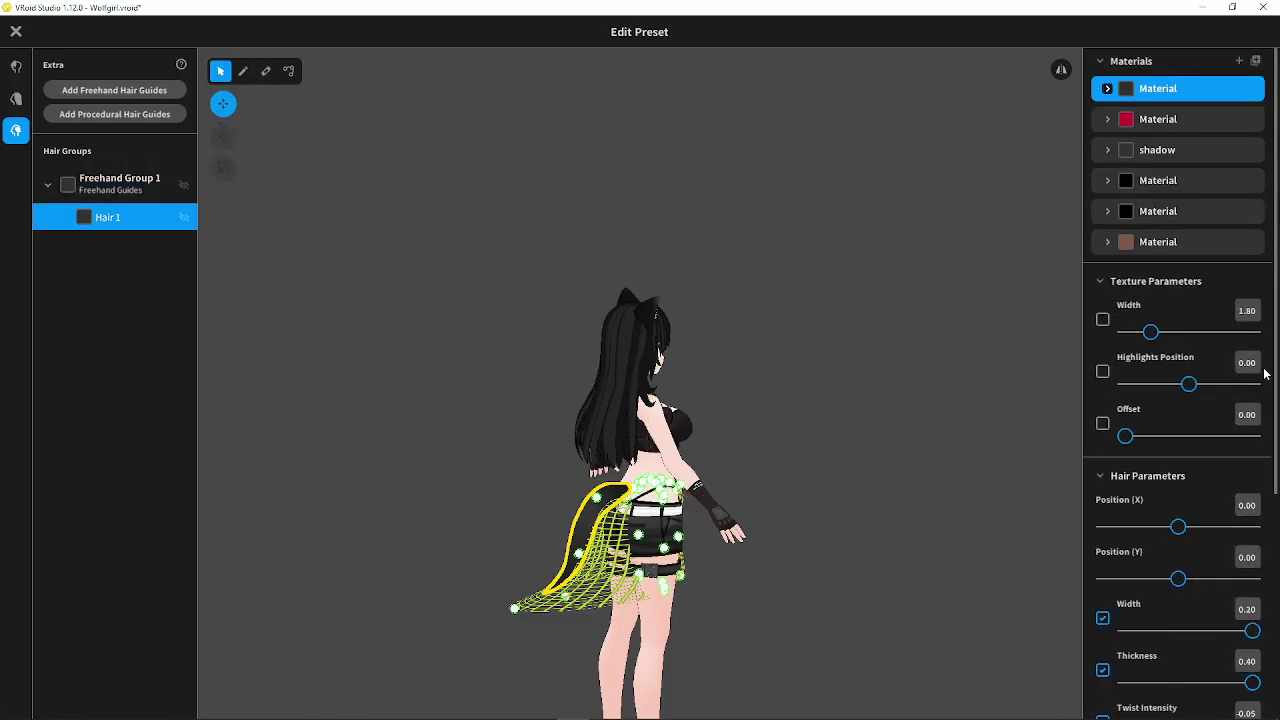
right_click_drag(830, 485, 975, 492)
scroll(1157, 601, "down", 5)
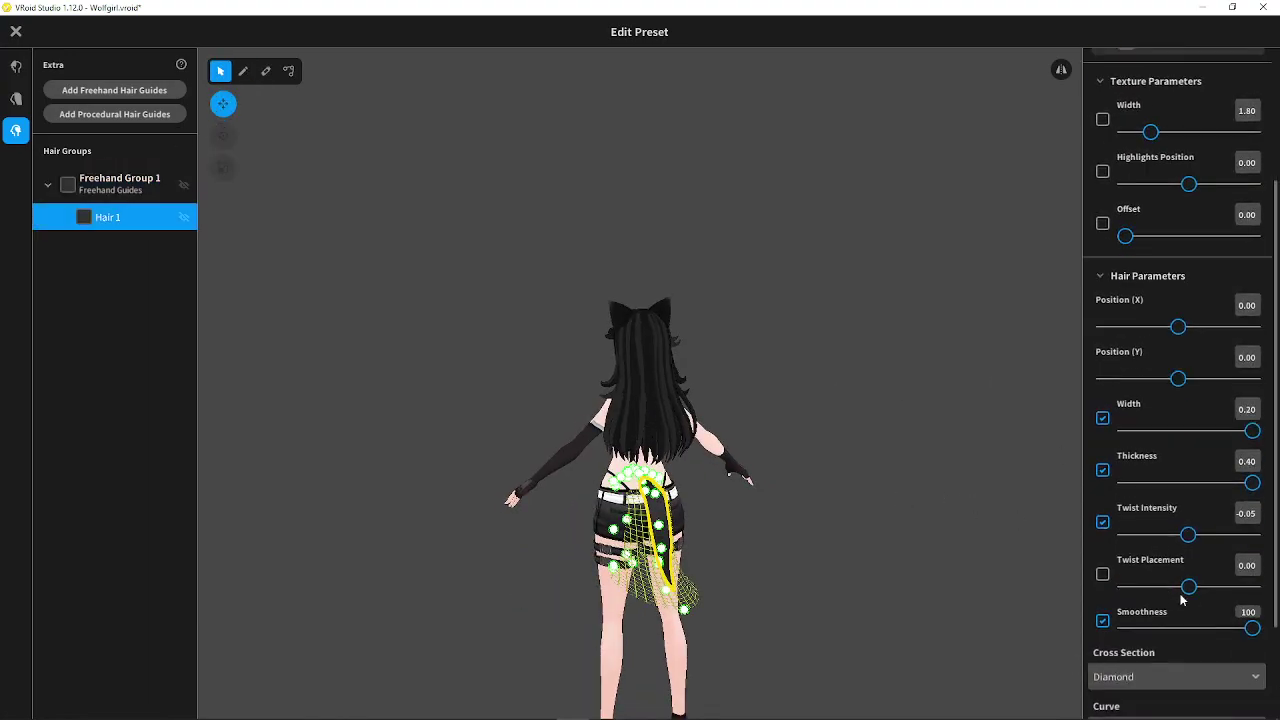
left_click_drag(1111, 669, 1128, 659)
right_click_drag(1072, 570, 1061, 496)
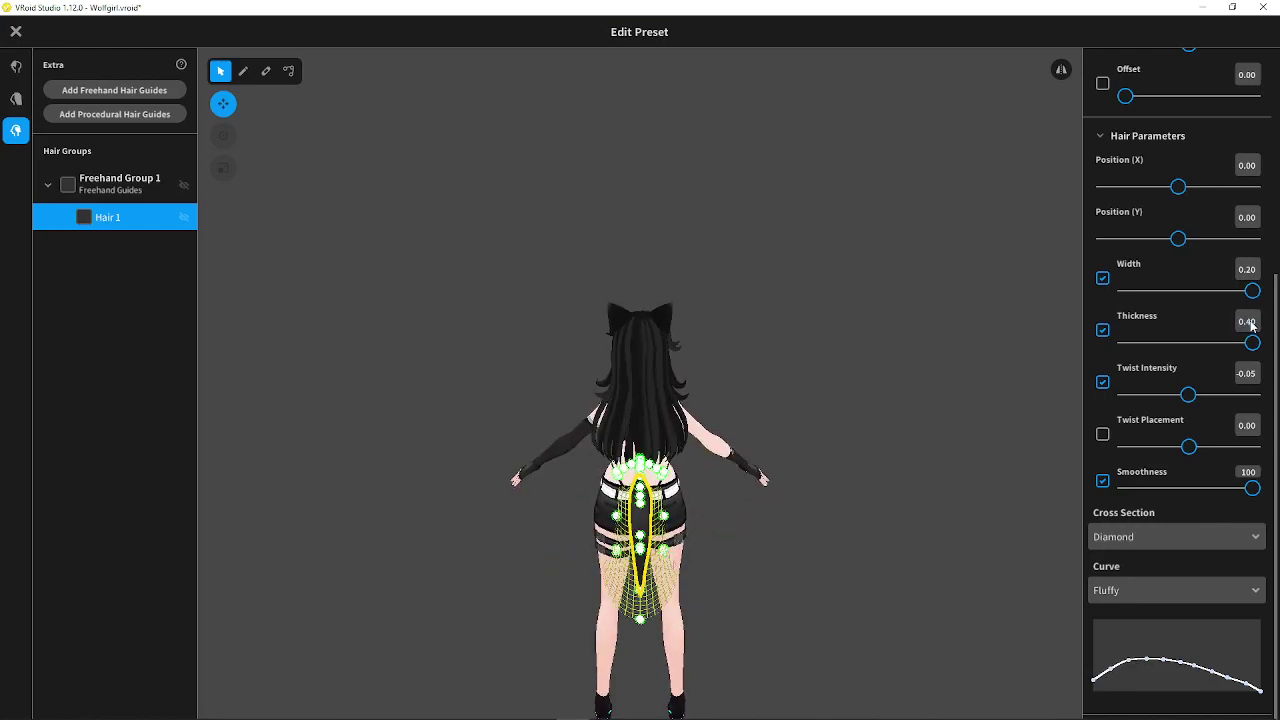
- Increase the width value of the tail strand Hair 1
right_click_drag(800, 388, 870, 372)
left_click(1250, 272)
type("3")
key("Return")
- Collapse and hide Freehand Group 1
right_click_drag(1072, 338, 1026, 359)
right_click_drag(910, 408, 806, 462)
left_click(892, 467)
left_click(120, 182)
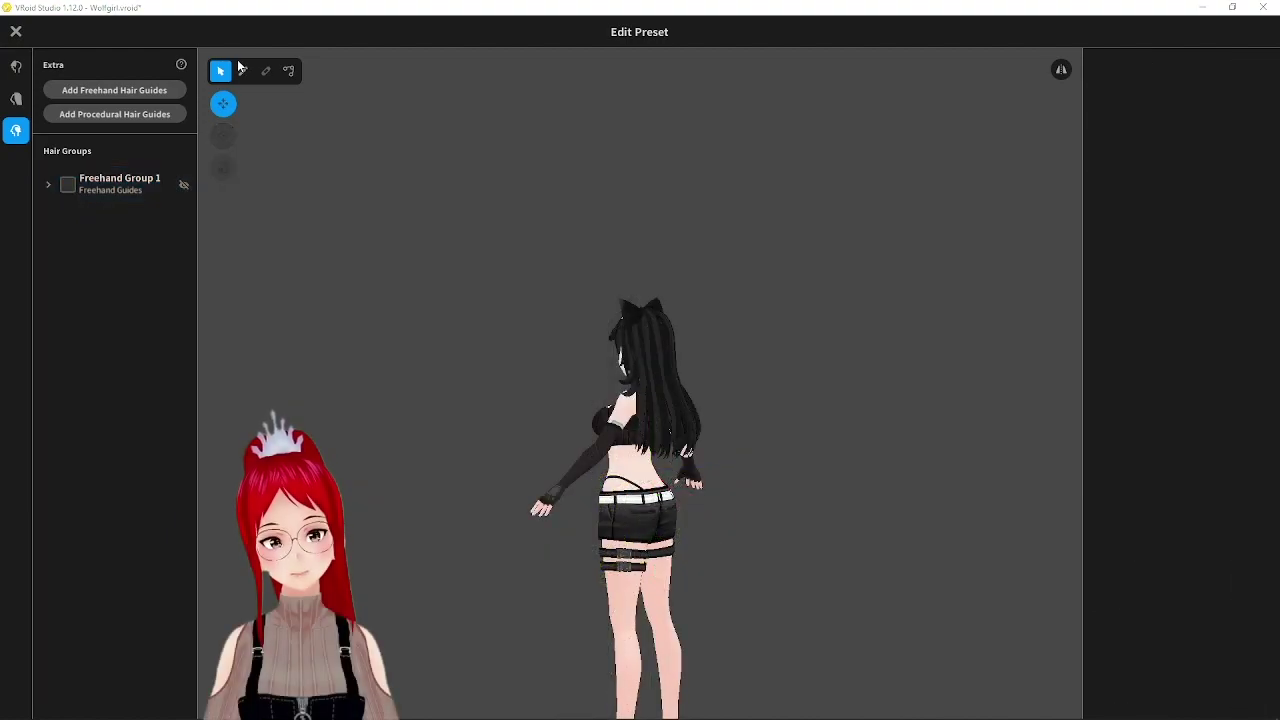
- Add a second freehand hair guide, lower it to hip level and nudge it along the depth axis
left_click(114, 92)
left_click_drag(646, 200, 663, 386)
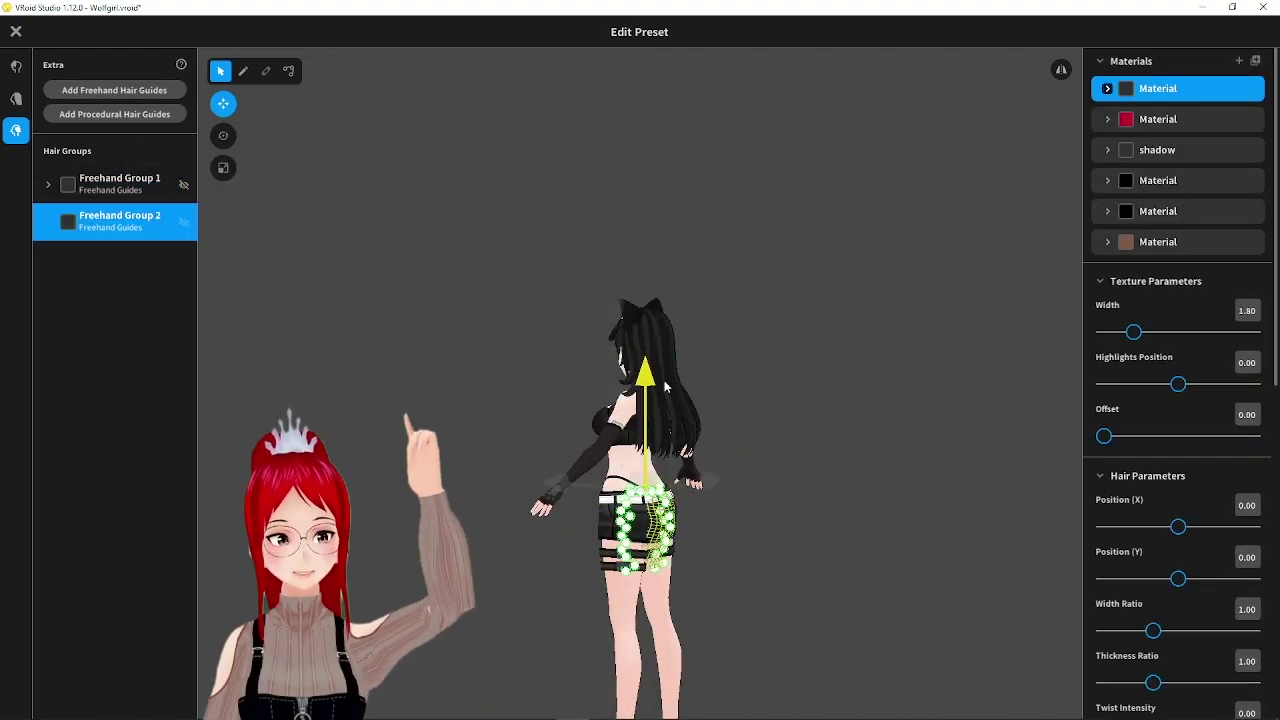
right_click_drag(670, 420, 725, 430)
left_click_drag(537, 491, 525, 491)
- Turn on mirrored editing and pull the new guide's control points outward behind the hips into a flared tail shape
right_click_drag(750, 550, 610, 516)
right_click_drag(472, 532, 575, 540)
left_click(1061, 69)
left_click_drag(585, 577, 566, 570)
right_click_drag(880, 506, 734, 506)
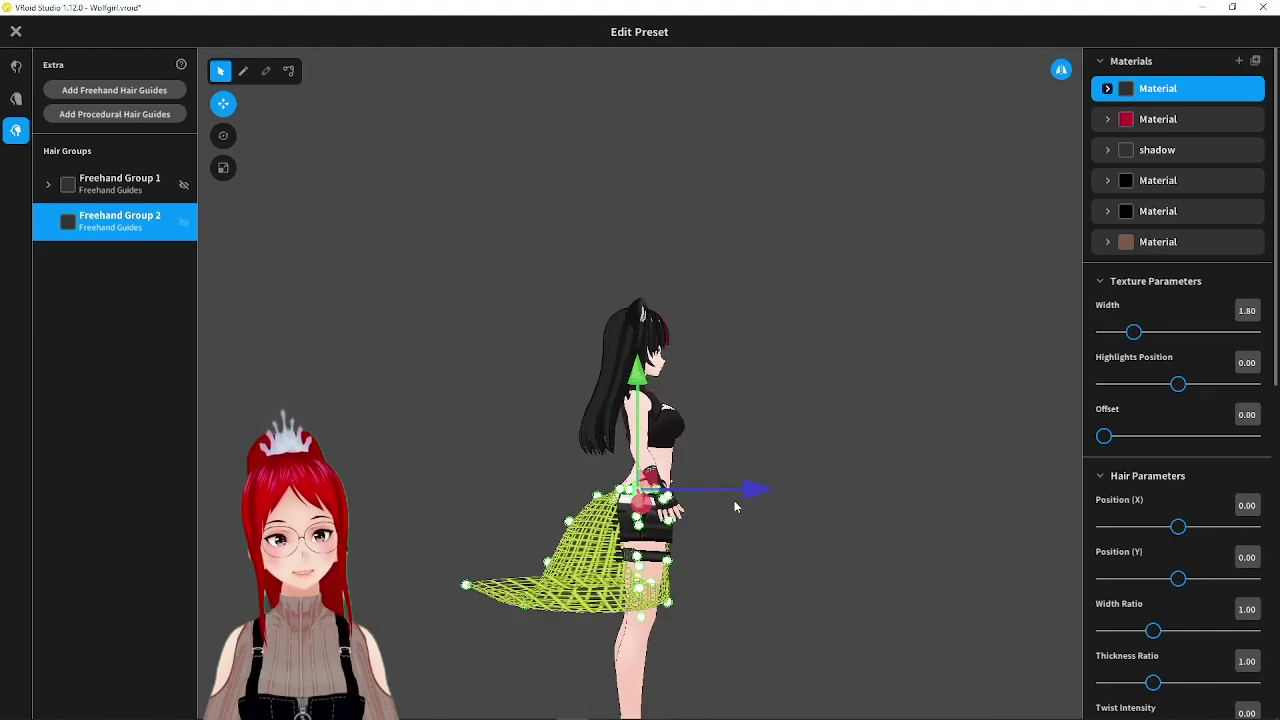
- Draw a hair strand down the middle of the flared guide from the waistband to the guide's lower edge and show its control points
left_click(243, 71)
right_click_drag(900, 393, 1050, 400)
left_click_drag(637, 484, 645, 600)
left_click(288, 71)
left_click(697, 515)
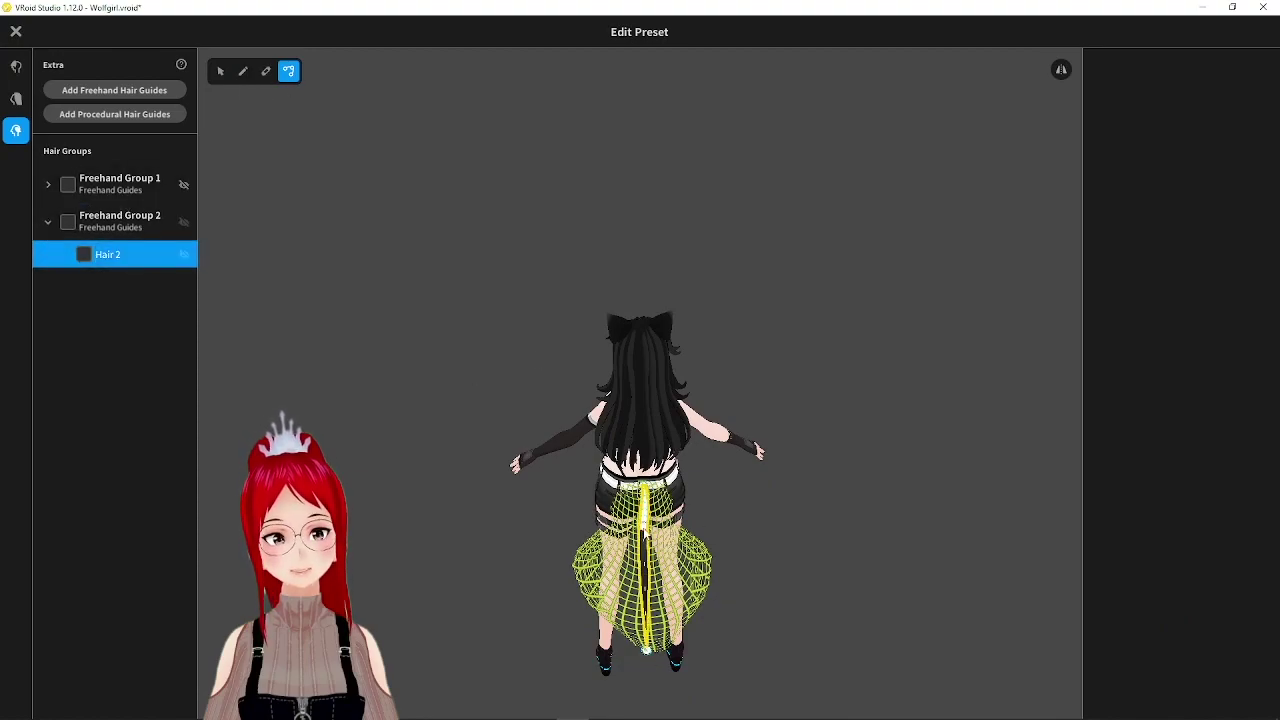
right_click_drag(644, 534, 641, 574)
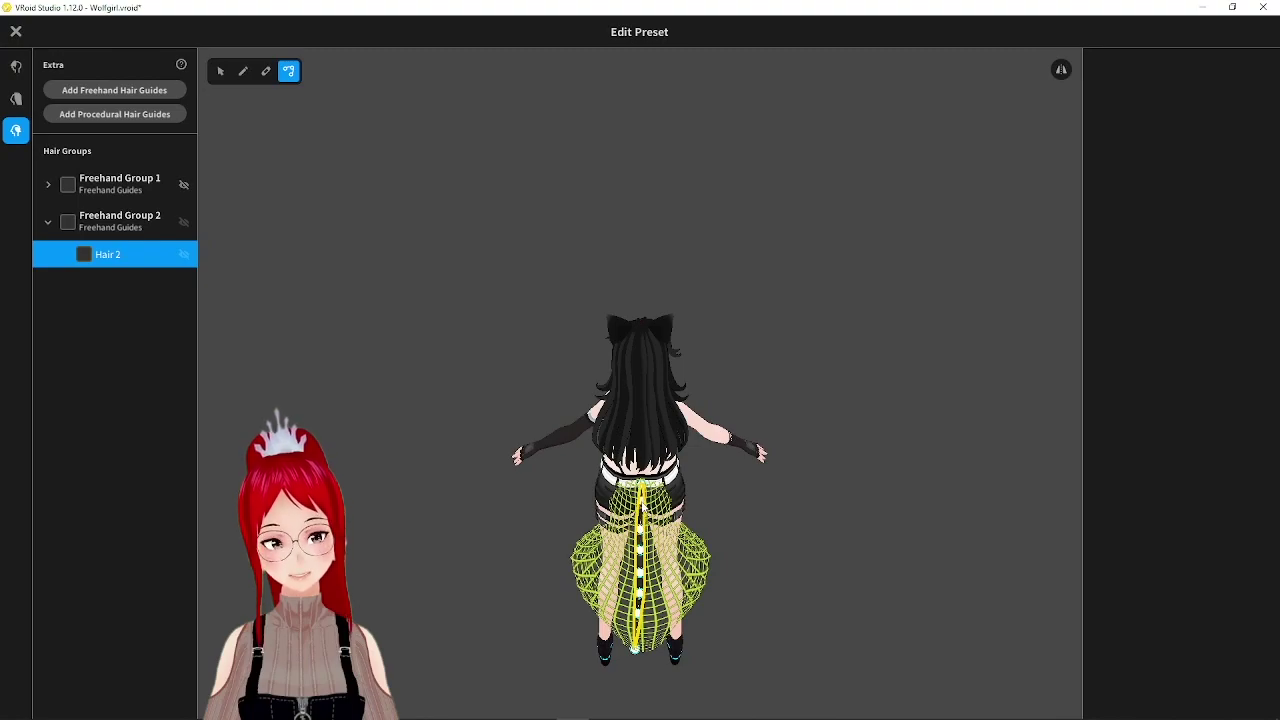
right_click_drag(705, 490, 703, 466)
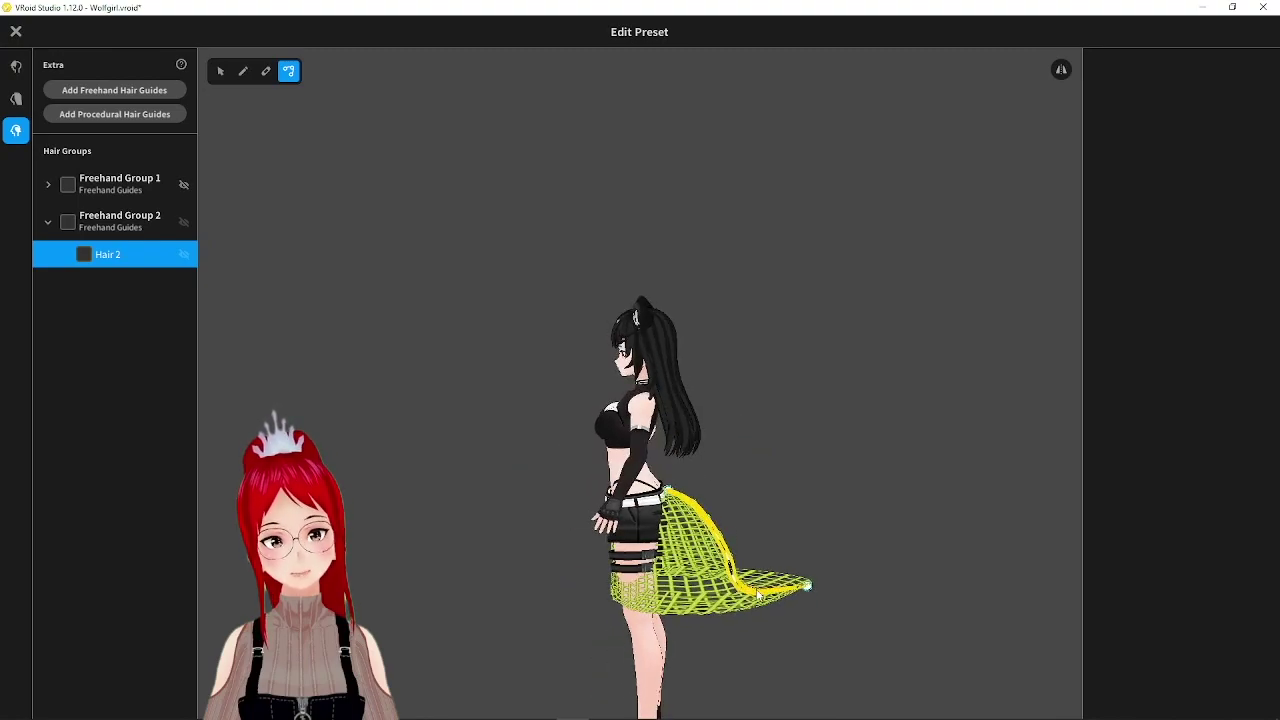
- Set the width of tail strand Hair 2 to 0.09 and its thickness to 0.20
left_click(119, 220)
left_click(220, 71)
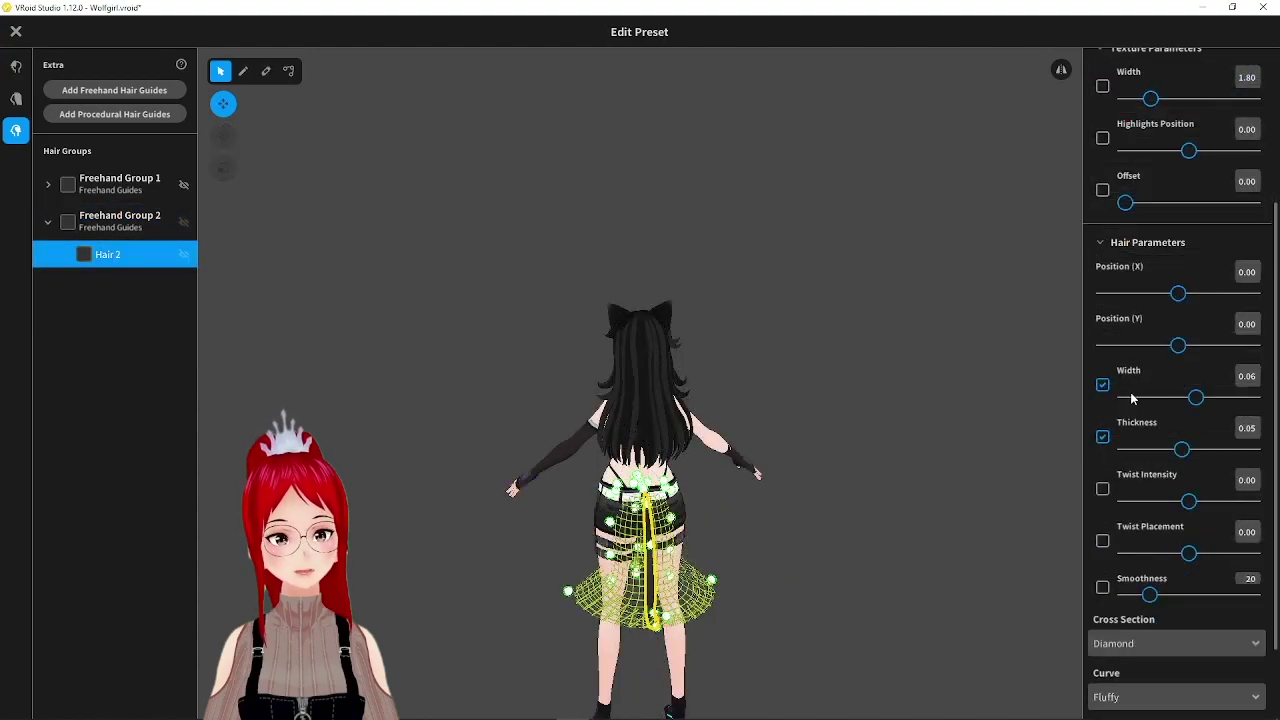
right_click_drag(1040, 424, 988, 438)
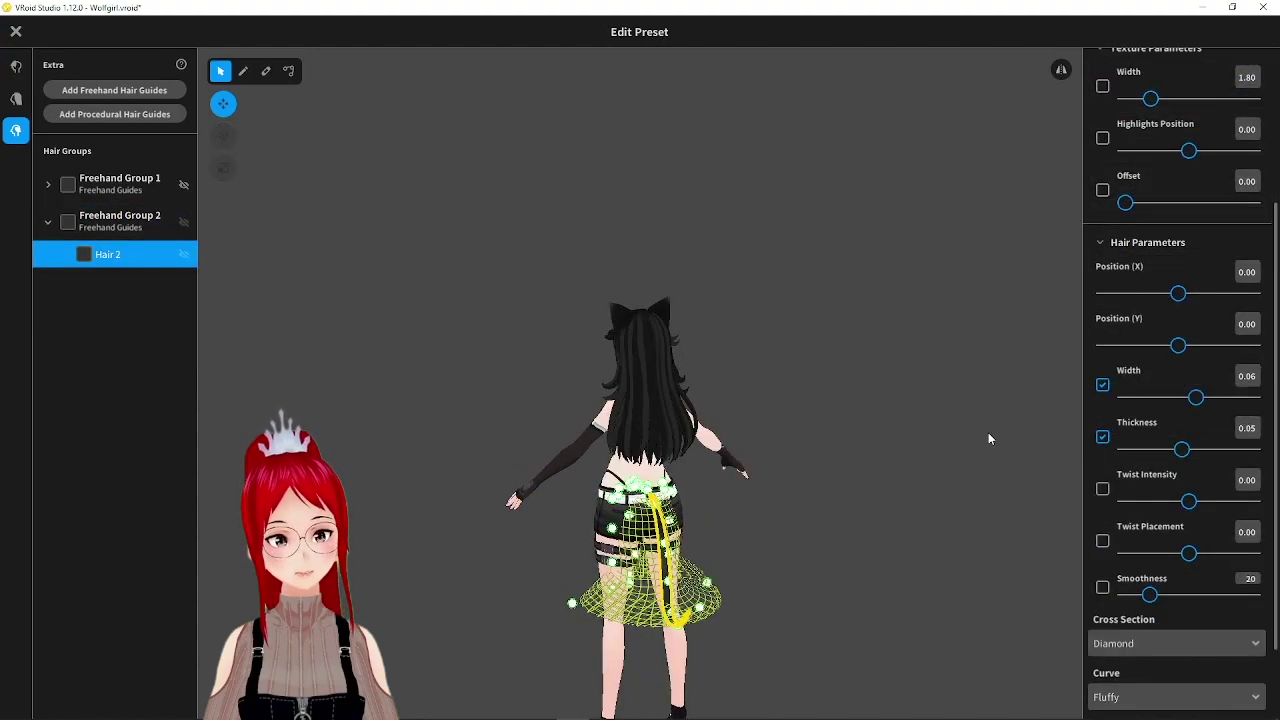
left_click_drag(1201, 402, 1256, 451)
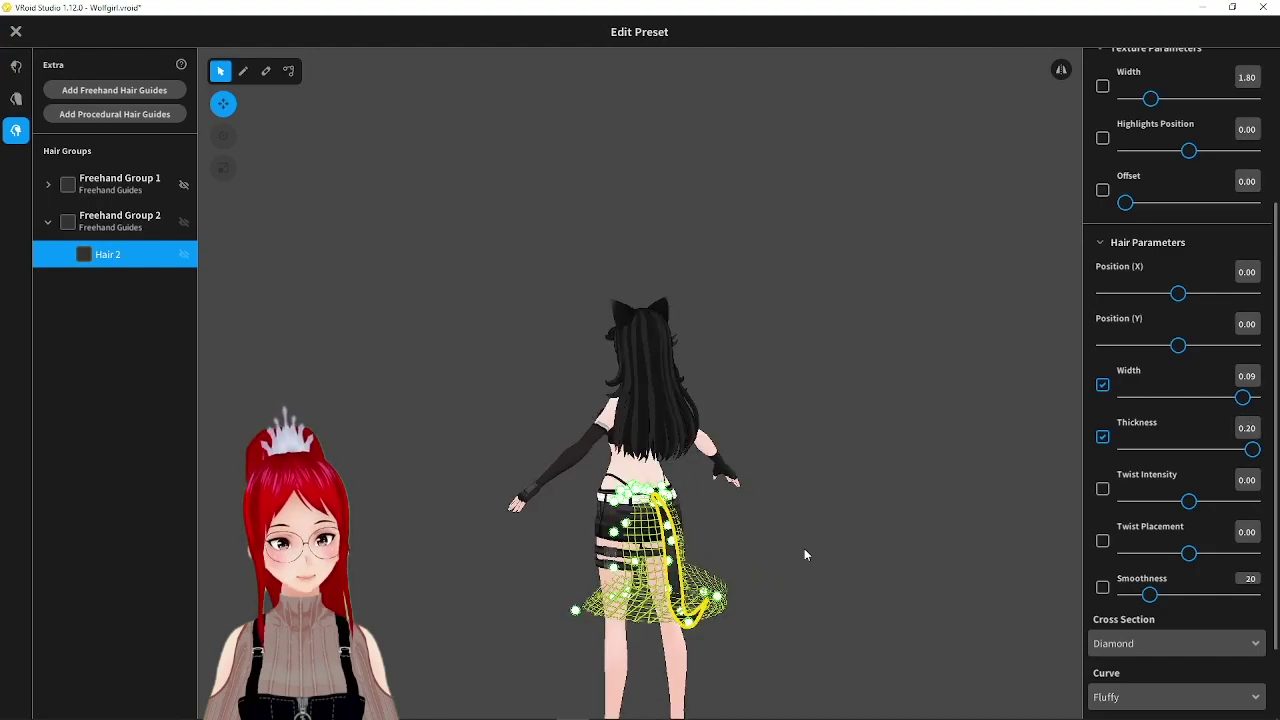
mouse_move(805, 554)
right_mouse_down()
mouse_move(863, 540)
mouse_move(820, 553)
right_mouse_up()
- Raise the points of Hair 2's Fluffy curve profile to make the strand fuller along its length
scroll(1178, 600, "down", 3)
left_click_drag(1240, 680, 1274, 665)
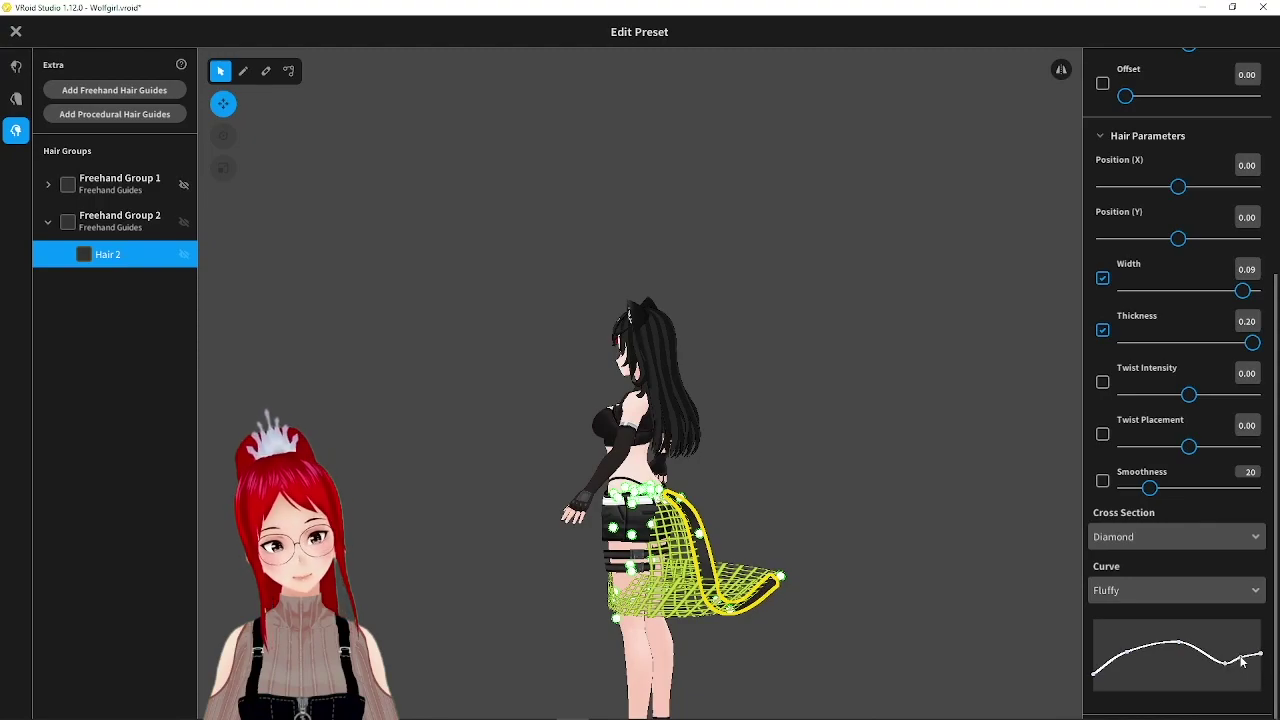
left_click_drag(1221, 661, 1215, 652)
right_click_drag(955, 555, 1000, 590)
left_click_drag(1128, 657, 1128, 645)
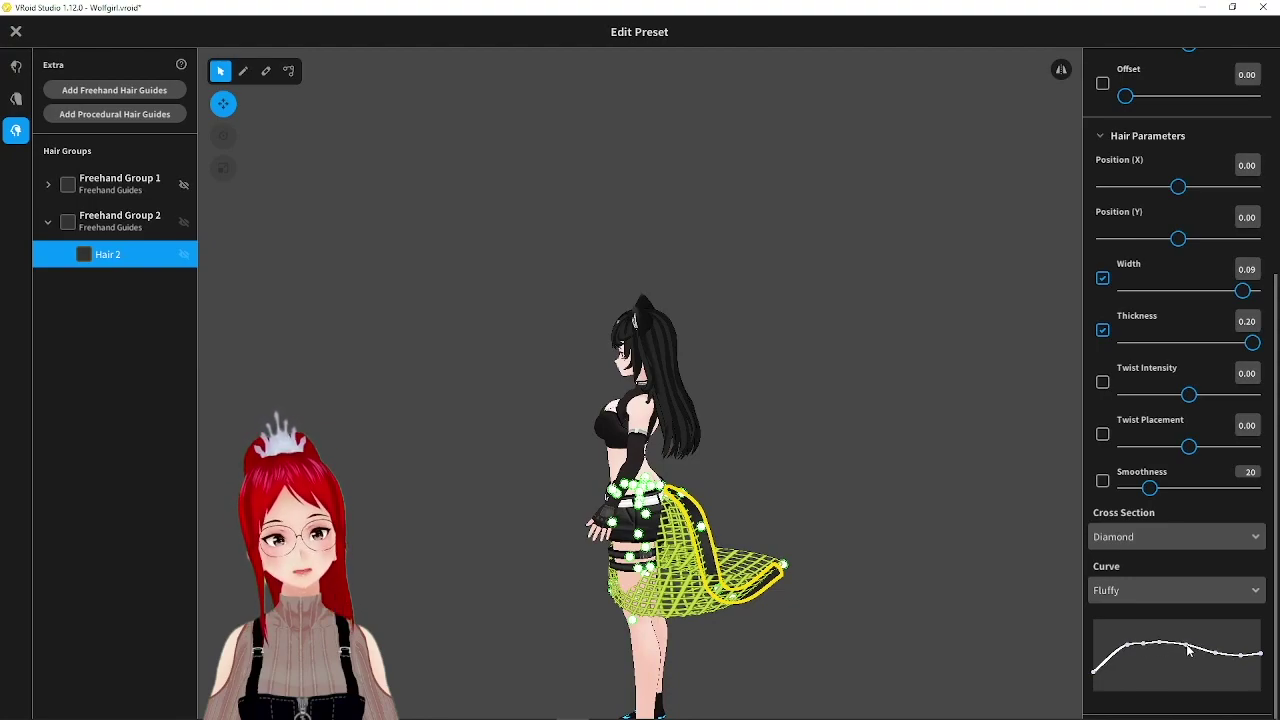
left_click_drag(1217, 631, 1158, 648)
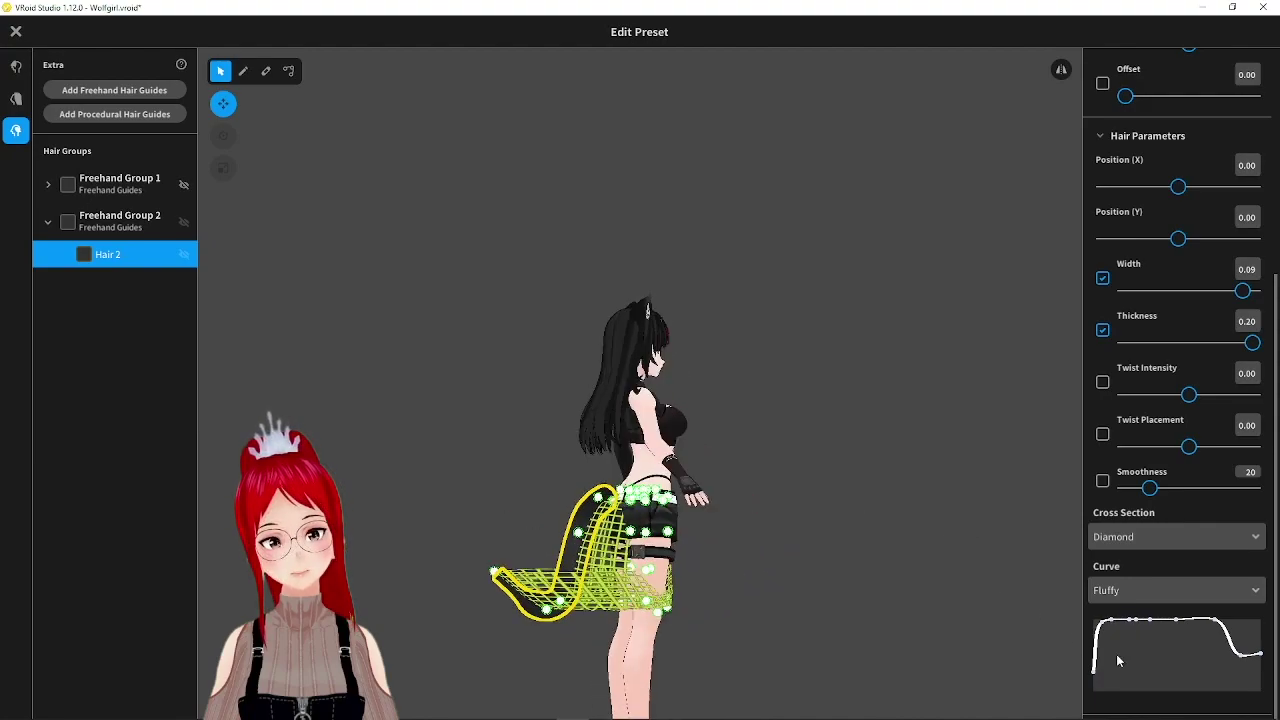
- Drop both ends of Hair 2's curve profile steeply, level its middle points and deselect the strand
left_click_drag(1096, 648, 1096, 628)
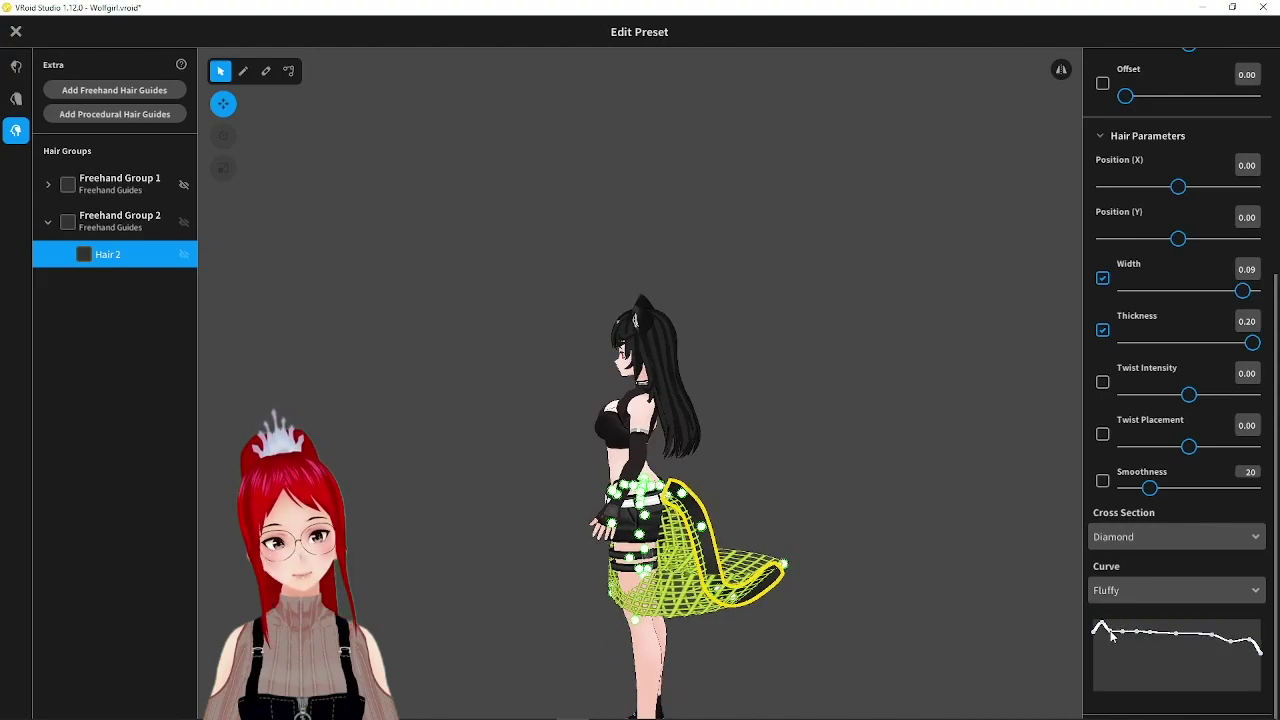
left_click_drag(1092, 668, 1094, 690)
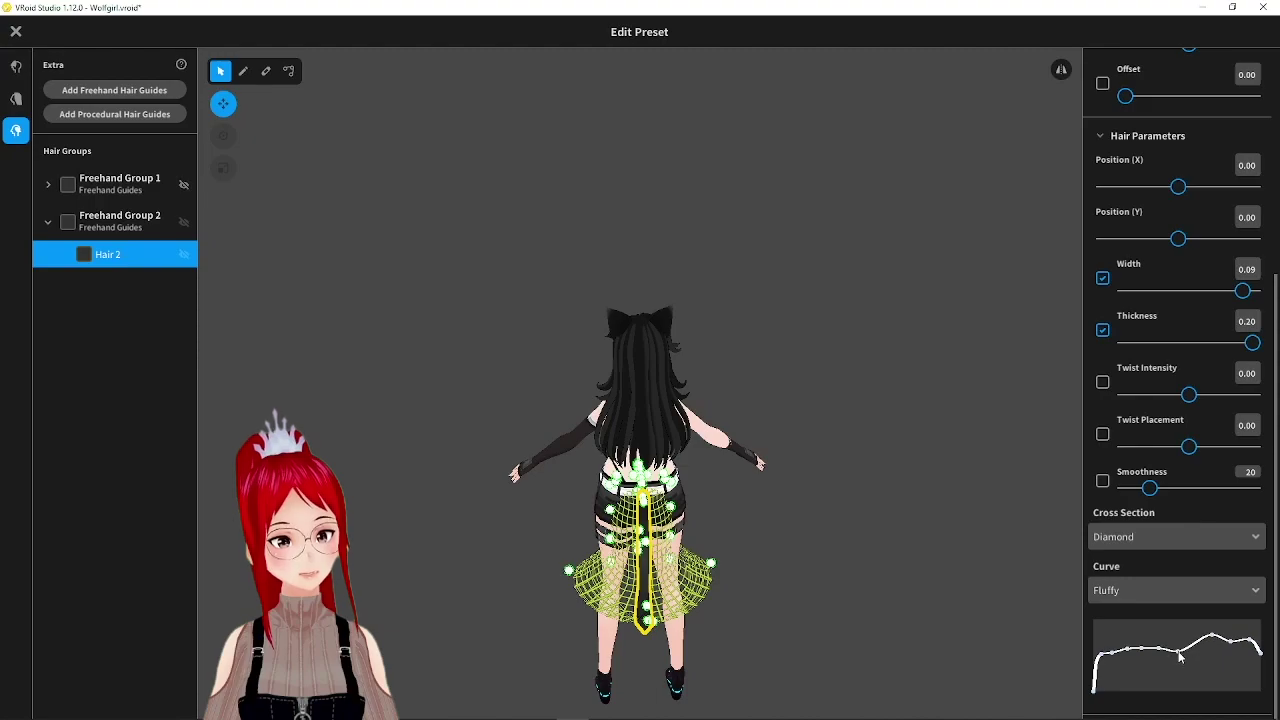
left_click_drag(1212, 648, 1230, 646)
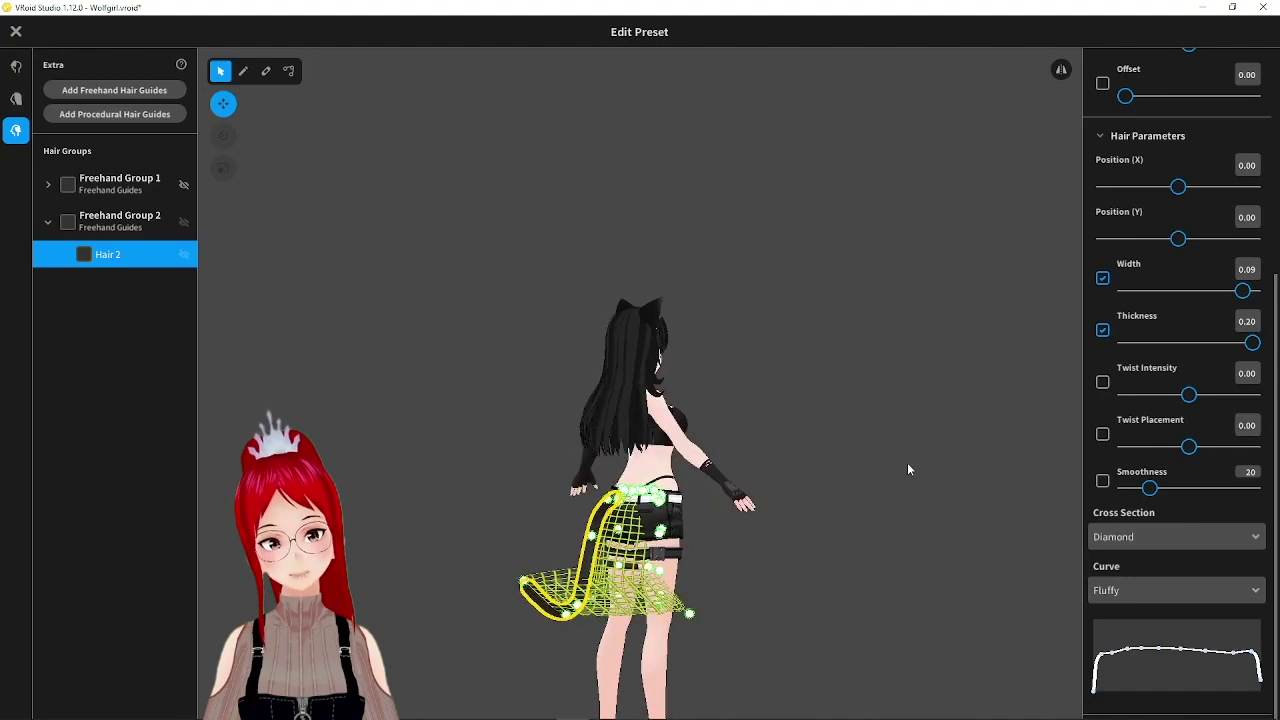
left_click(835, 503)
right_click_drag(880, 507, 917, 509)
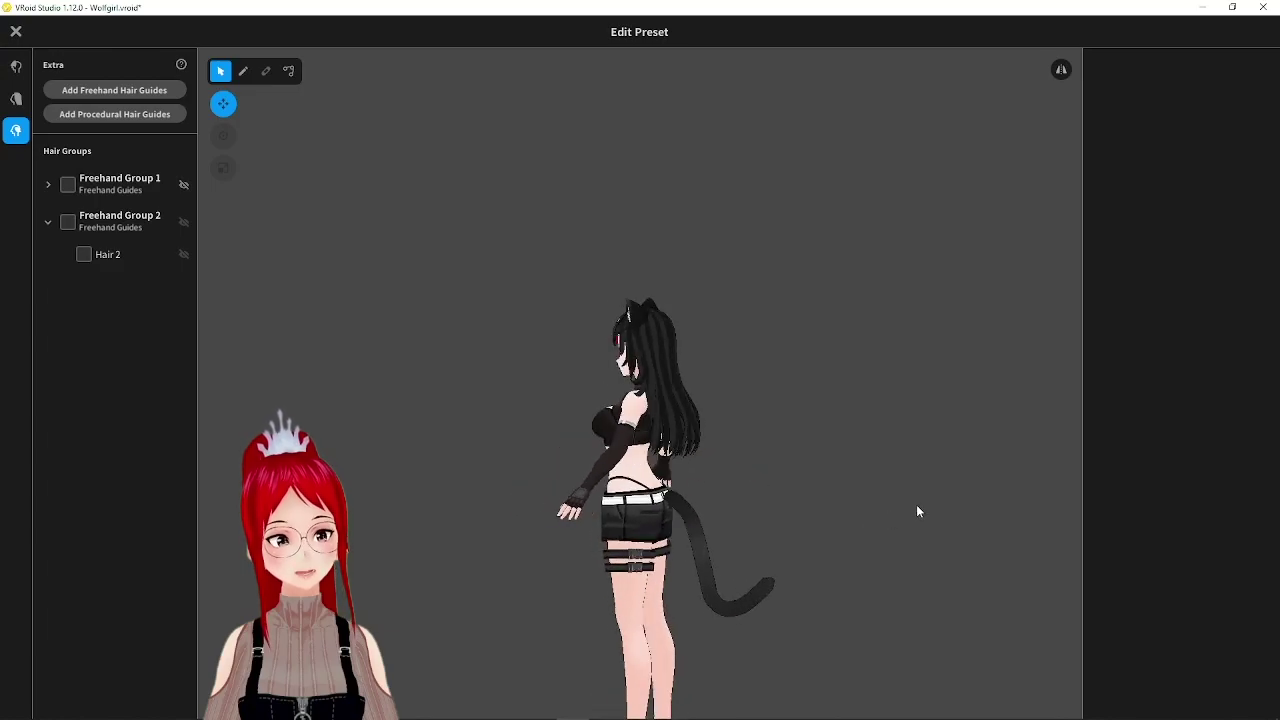
- Set Hair 2's twist intensity to 0
left_click(131, 217)
left_click_drag(543, 488, 528, 486)
right_click_drag(528, 486, 643, 428)
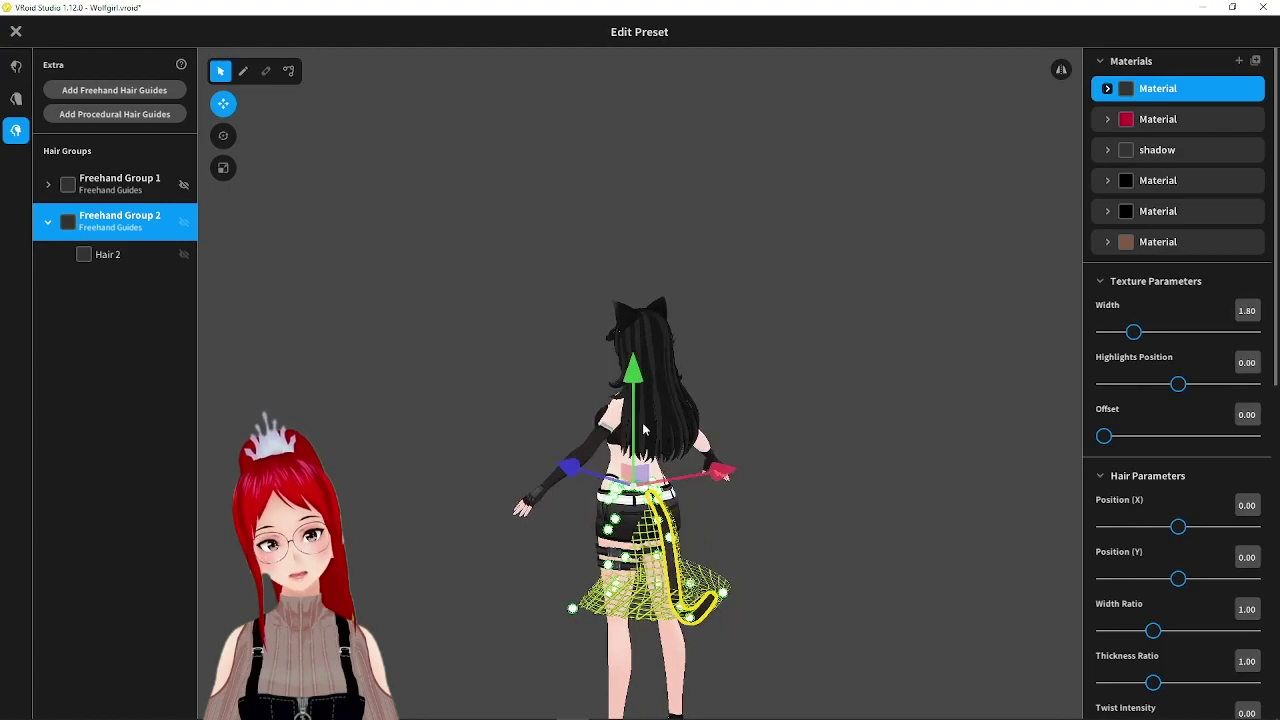
left_click(787, 447)
mouse_move(787, 447)
right_mouse_down()
mouse_move(838, 451)
mouse_move(824, 463)
mouse_move(766, 457)
right_mouse_up()
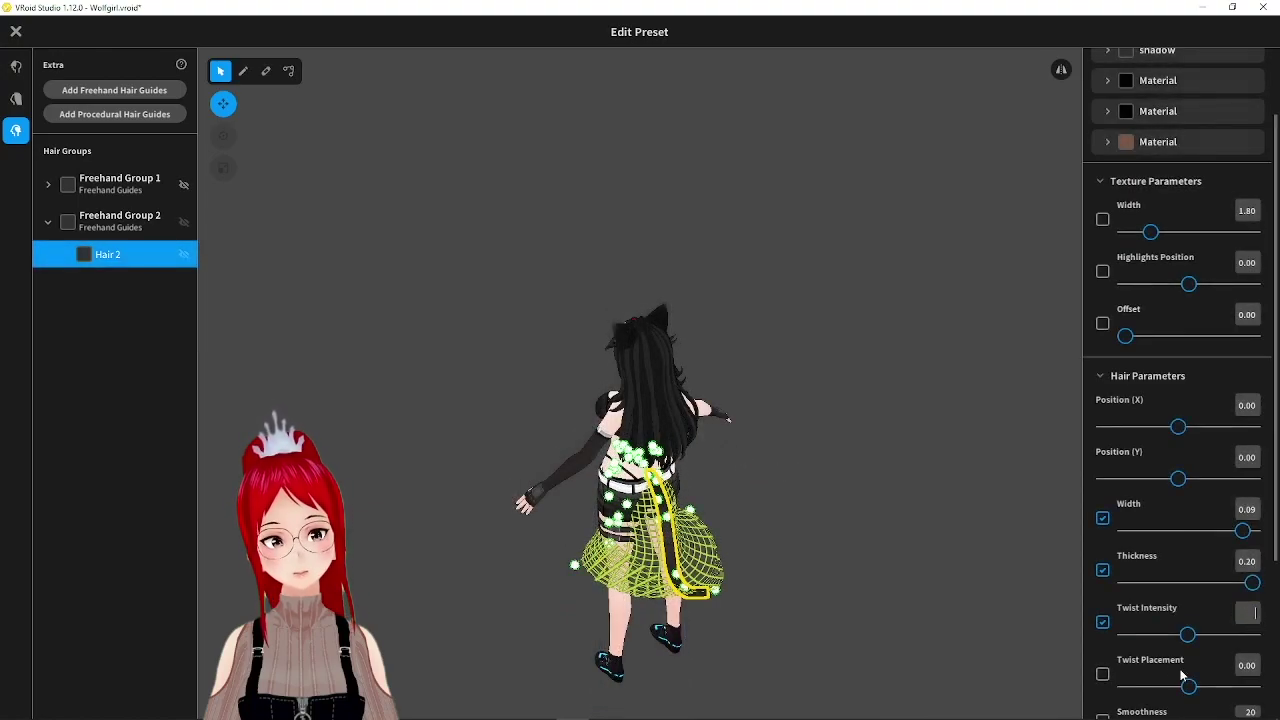
type("0")
key("Return")
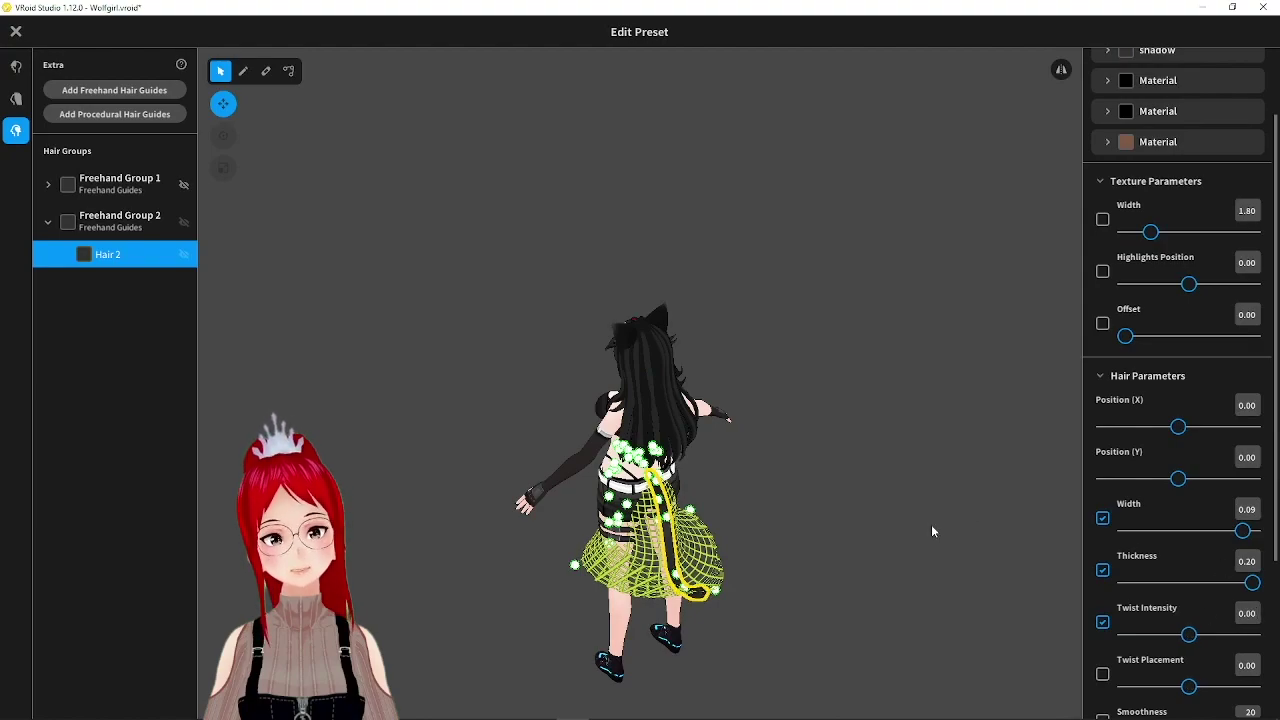
- Try Hair 2 with a width of 0.10 and a thickness of 0.01
right_click_drag(931, 531, 831, 503)
mouse_move(1242, 531)
left_mouse_down()
mouse_move(1232, 535)
mouse_move(1253, 531)
left_mouse_up()
right_click_drag(902, 496, 1010, 495)
left_click_drag(1252, 583, 1077, 586)
right_click_drag(1077, 586, 861, 510)
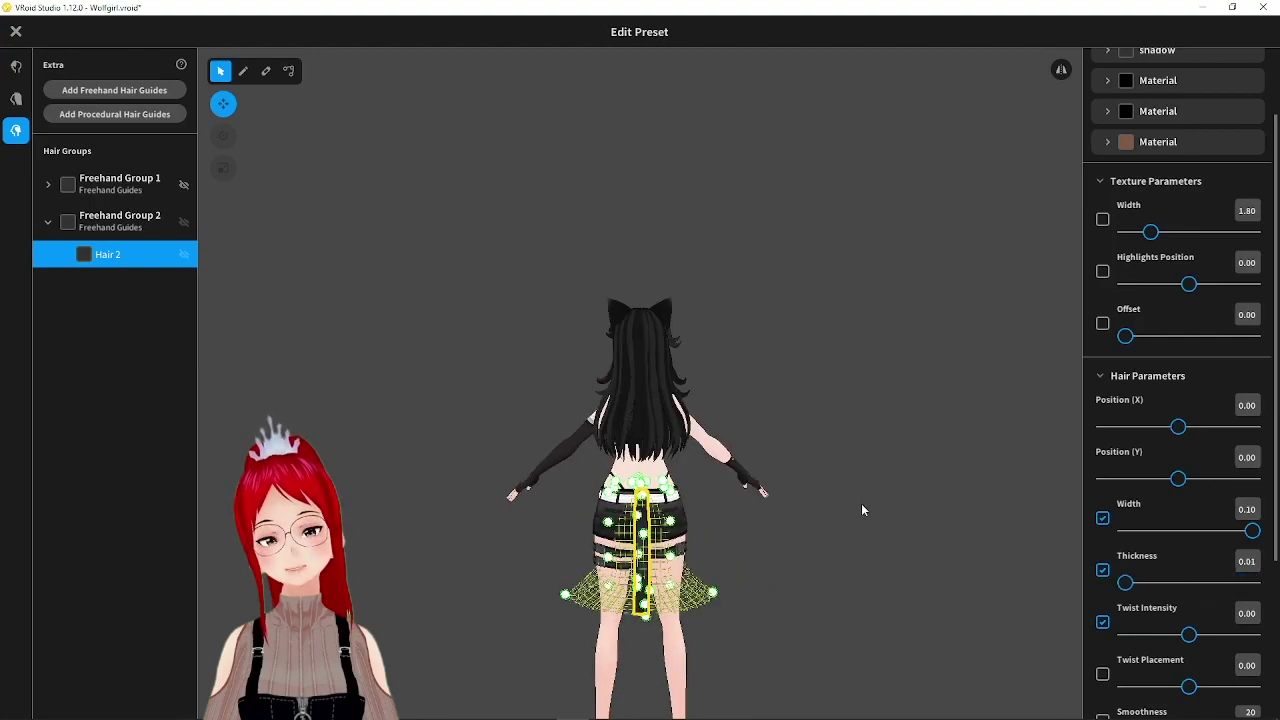
left_click(1011, 552)
right_click_drag(1011, 552, 740, 505)
- Set Hair 2's thickness to 0.01 and reduce its width to a thin string
left_click(96, 255)
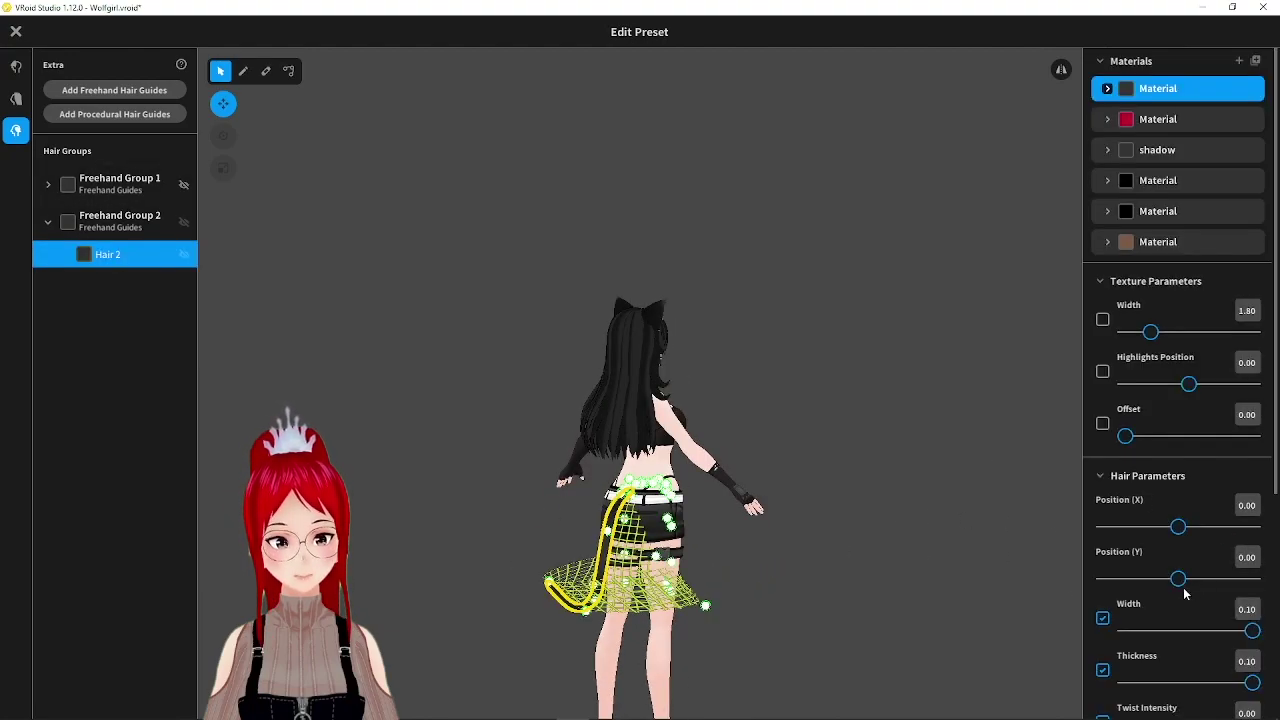
scroll(1184, 594, "down", 5)
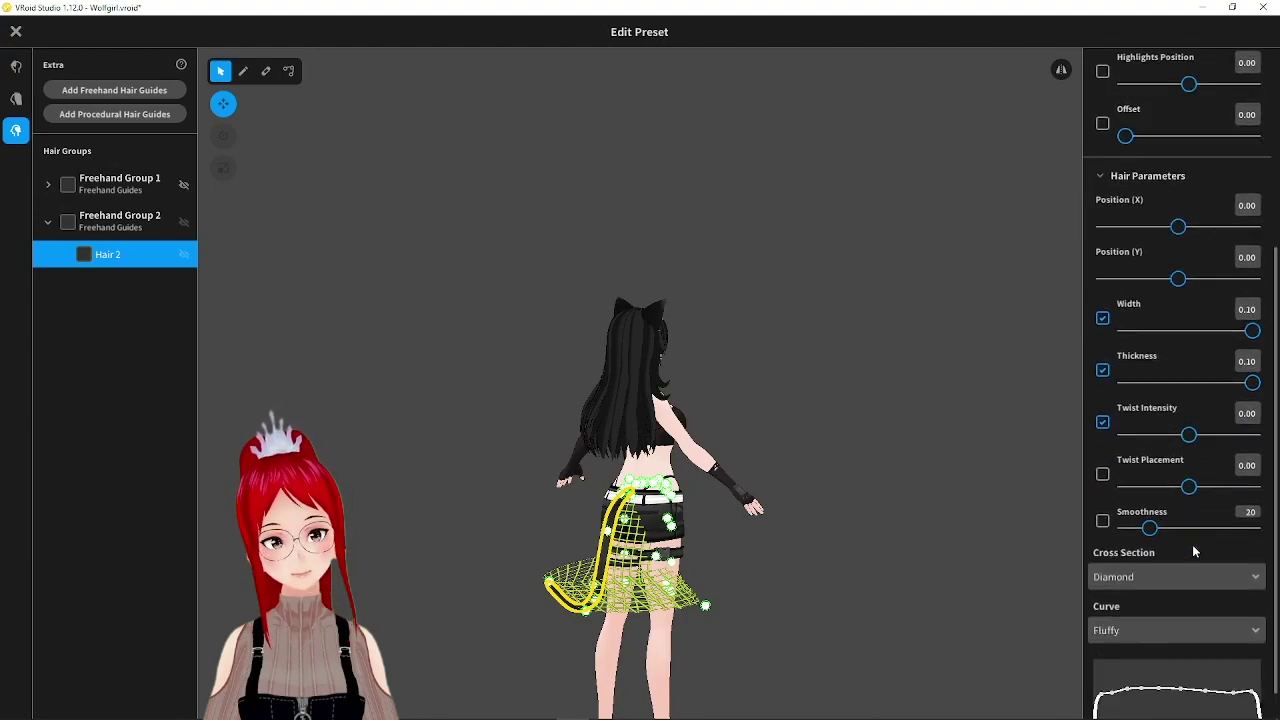
scroll(1192, 548, "up", 1)
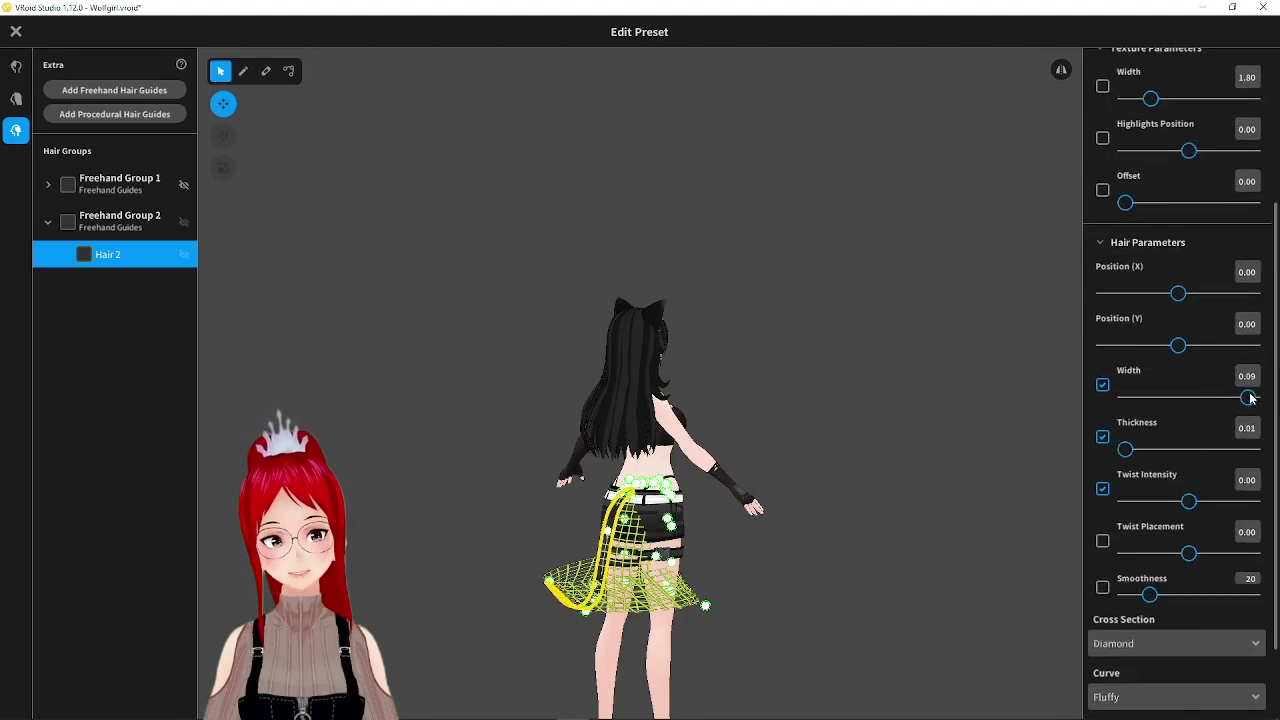
left_click(839, 395)
right_click_drag(839, 395, 803, 397)
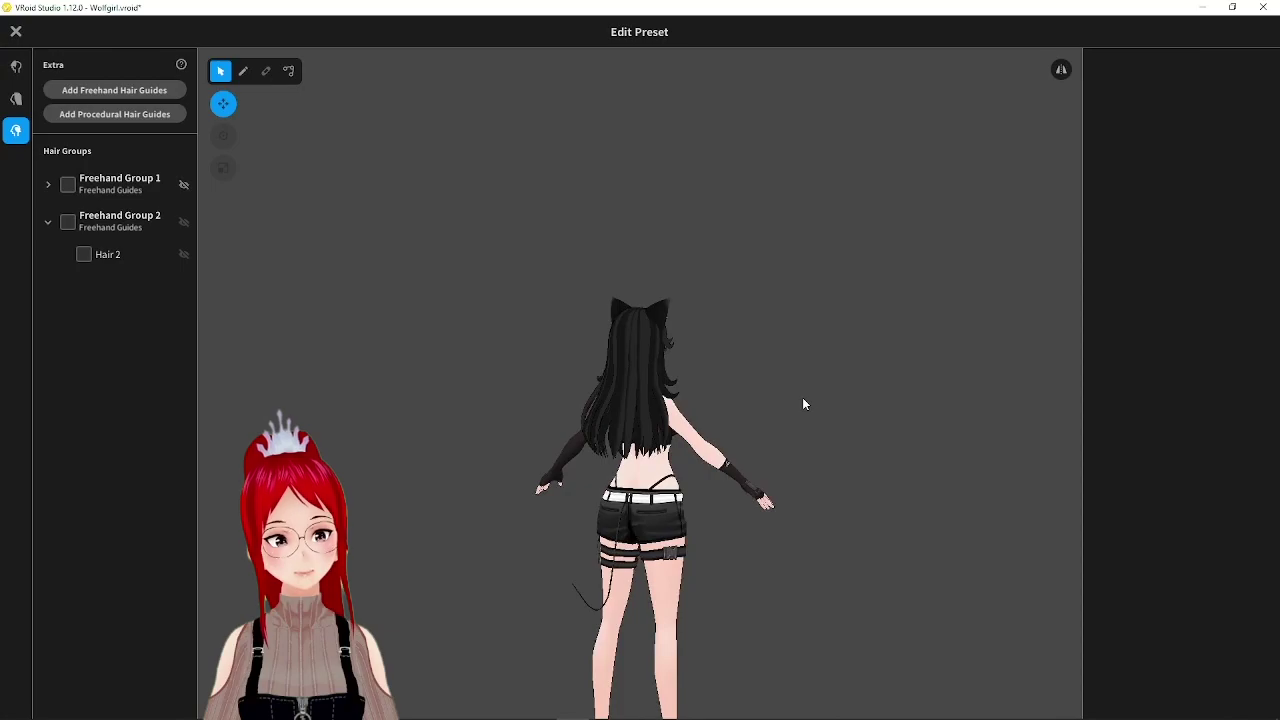
- Raise Hair 2's width and thickness to their maximum values
left_click(119, 221)
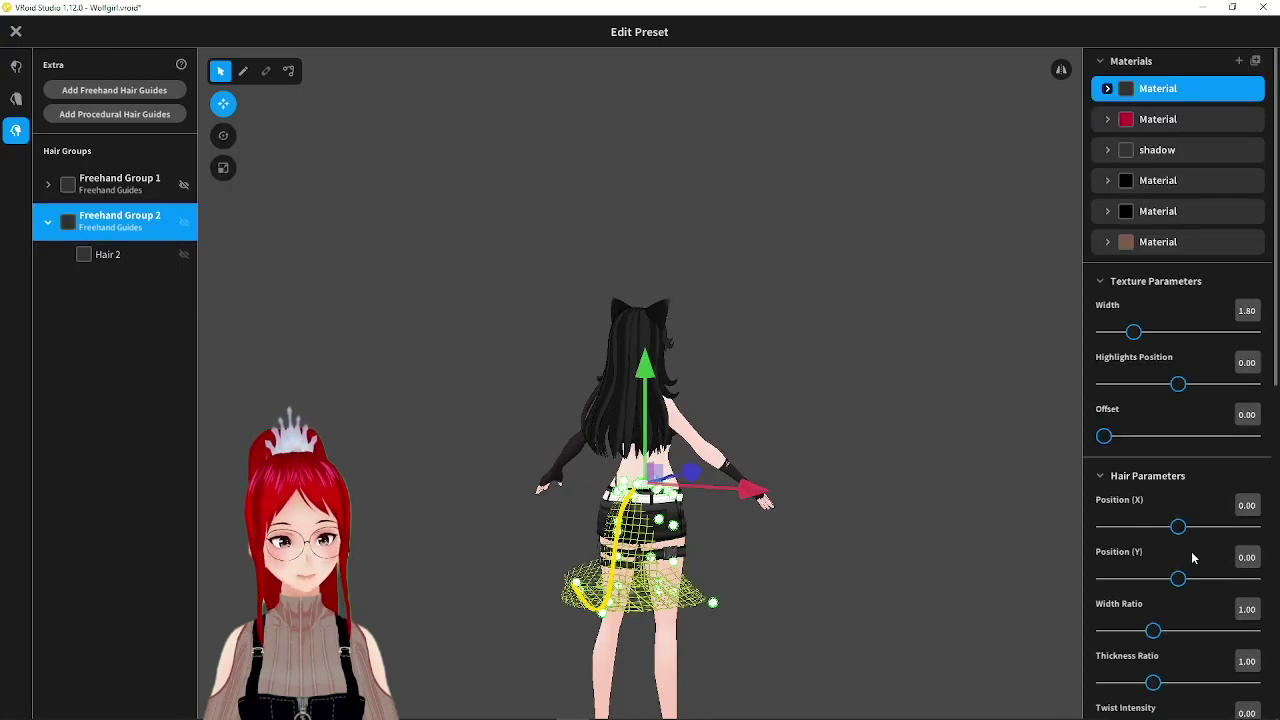
scroll(1192, 557, "down", 2)
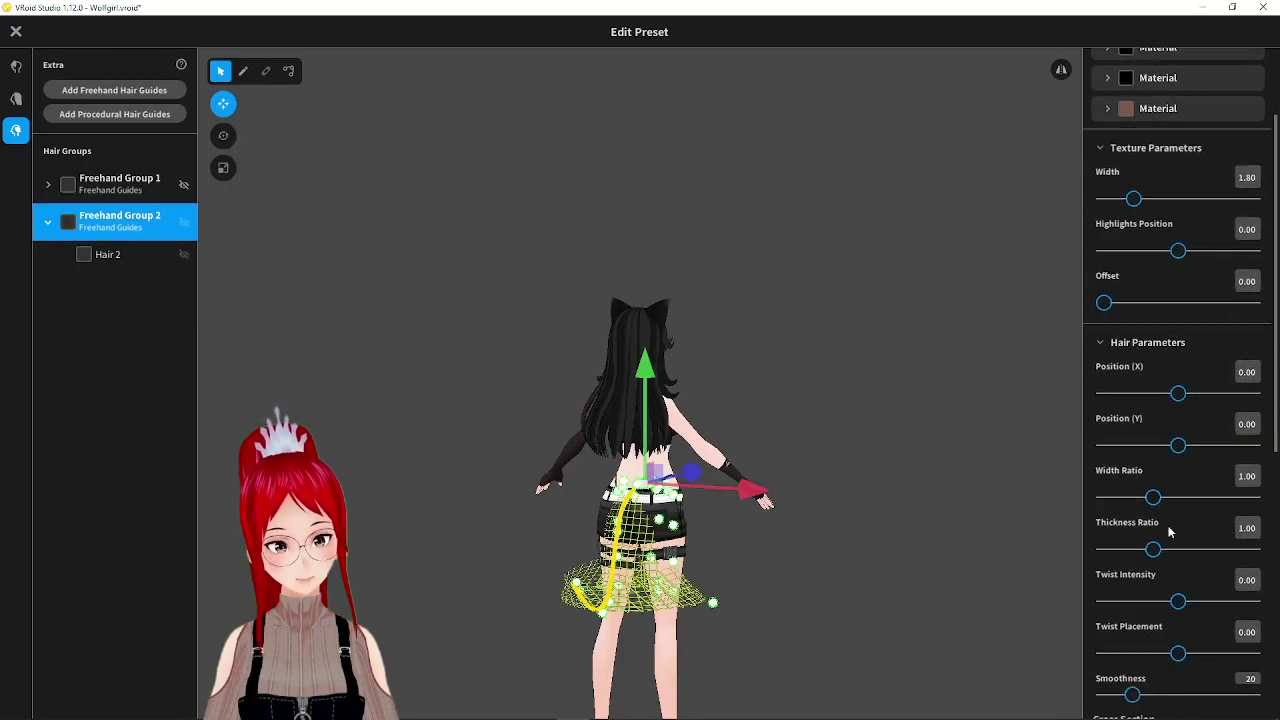
left_click(108, 254)
left_click_drag(1126, 497, 1252, 497)
left_click_drag(1126, 549, 1252, 549)
left_click(799, 510)
right_click_drag(799, 510, 830, 510)
left_click(108, 254)
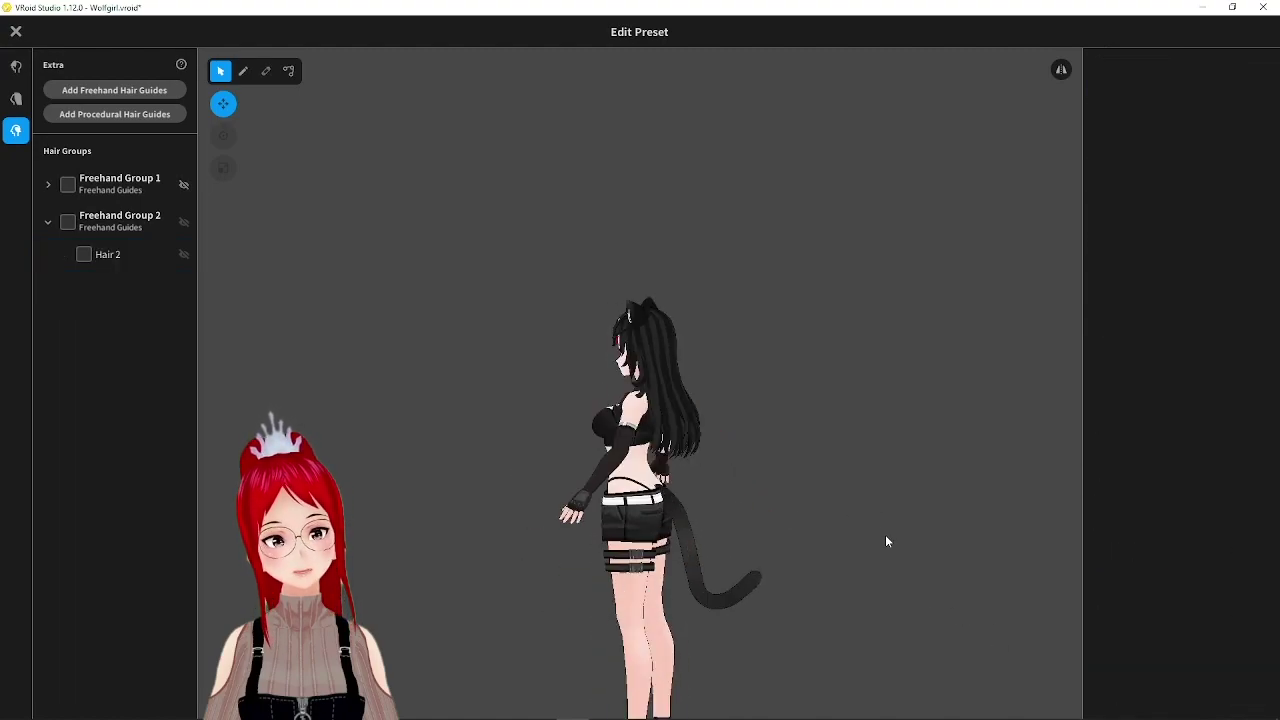
- Rework Hair 2's proportions into a broad, flat tail as seen from behind
right_click_drag(885, 534, 768, 522)
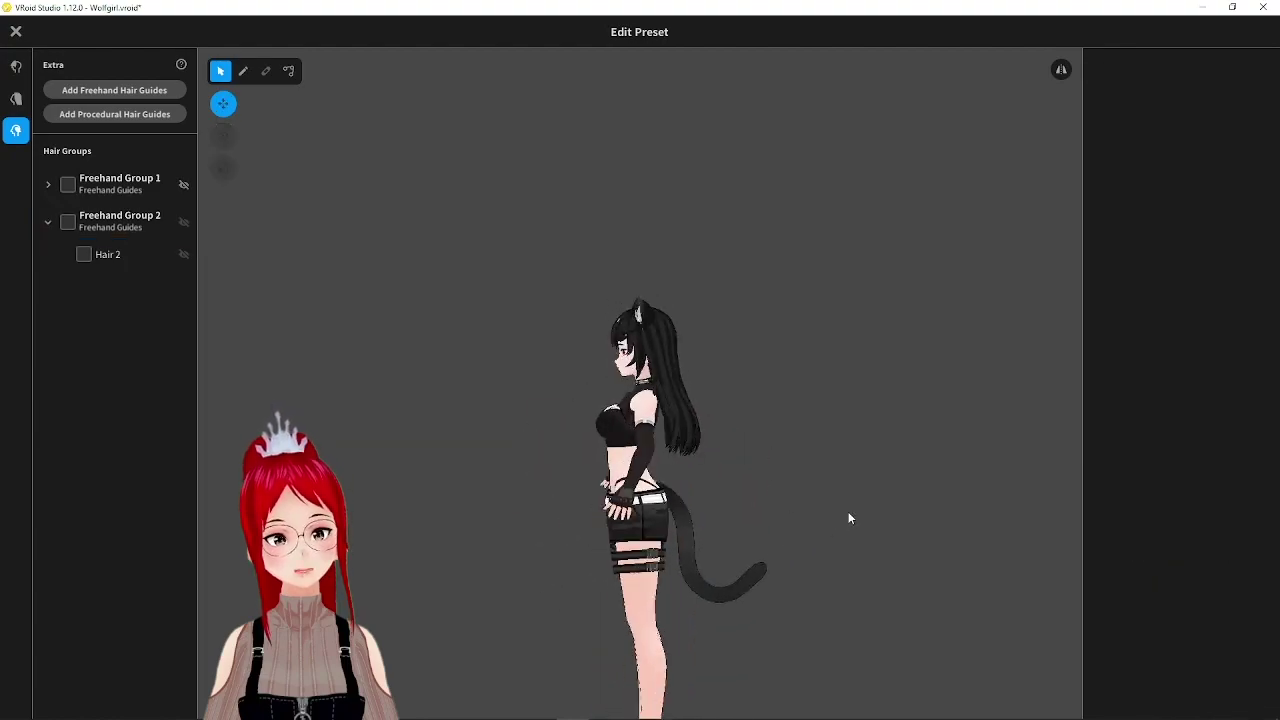
left_click(717, 517)
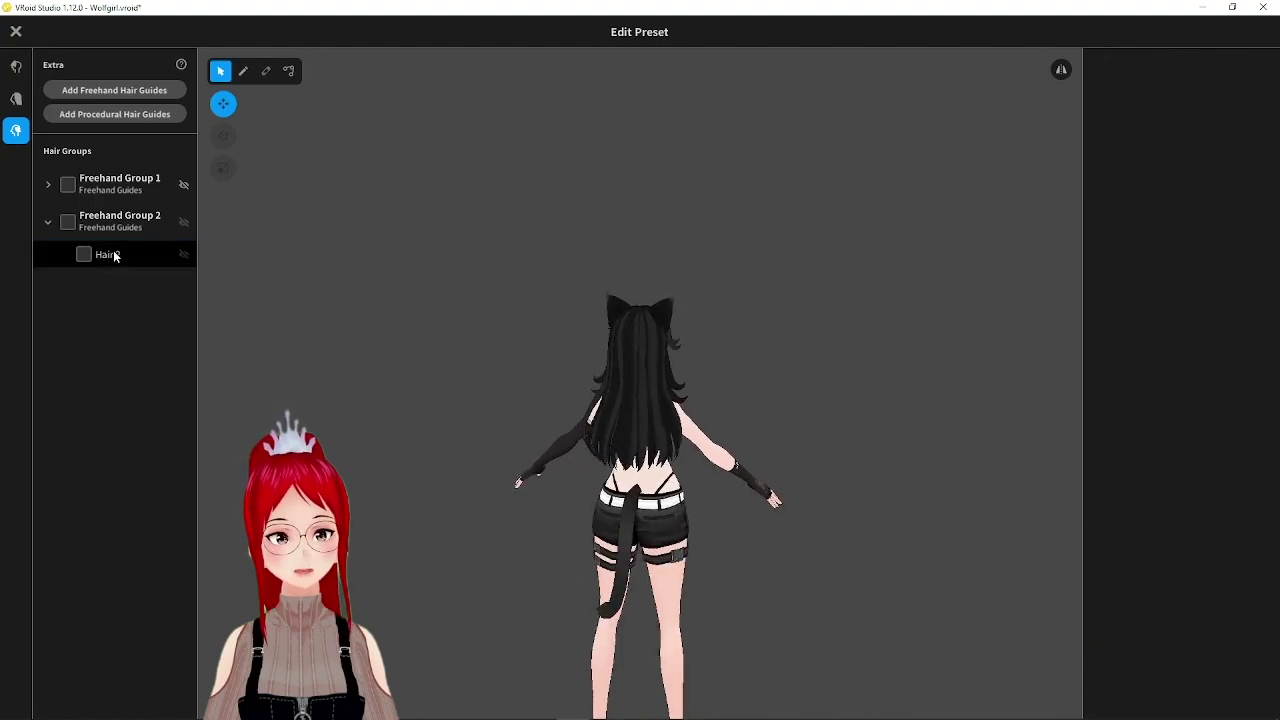
left_click(105, 254)
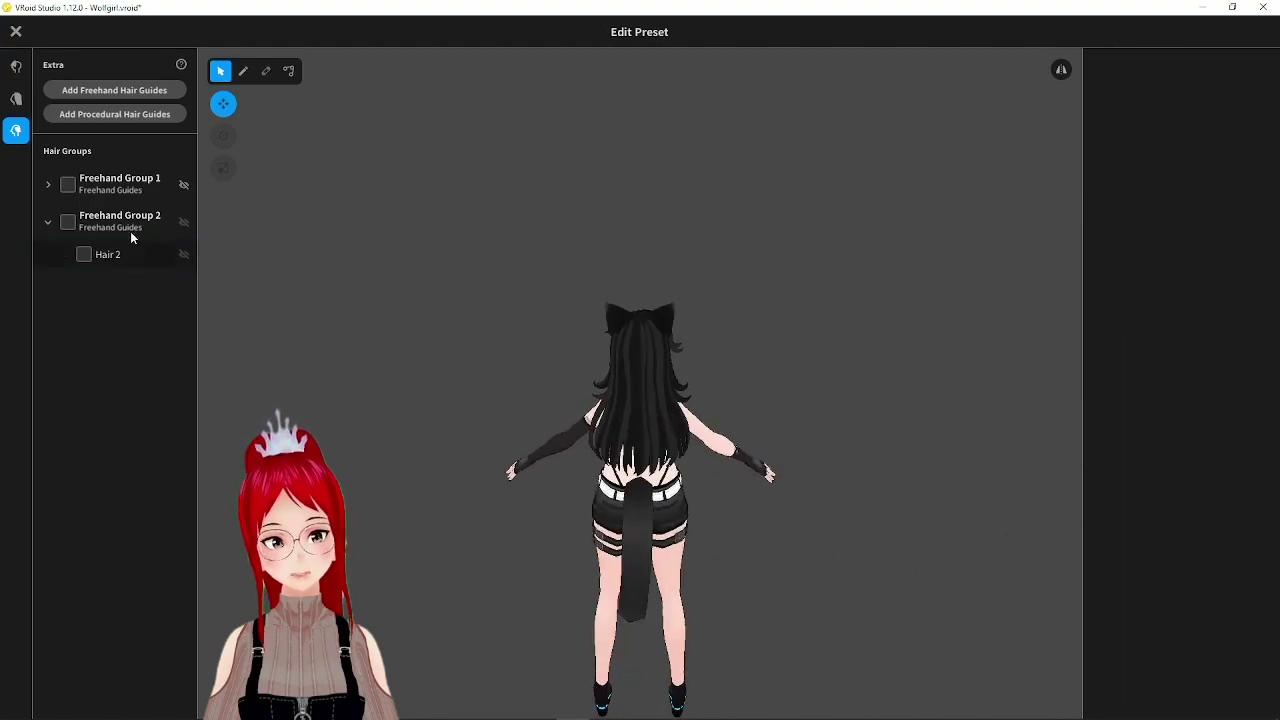
- Hide Freehand Group 2, add a third freehand guide at hip level and pull its control points backward into a raised tail shape
left_click(105, 254)
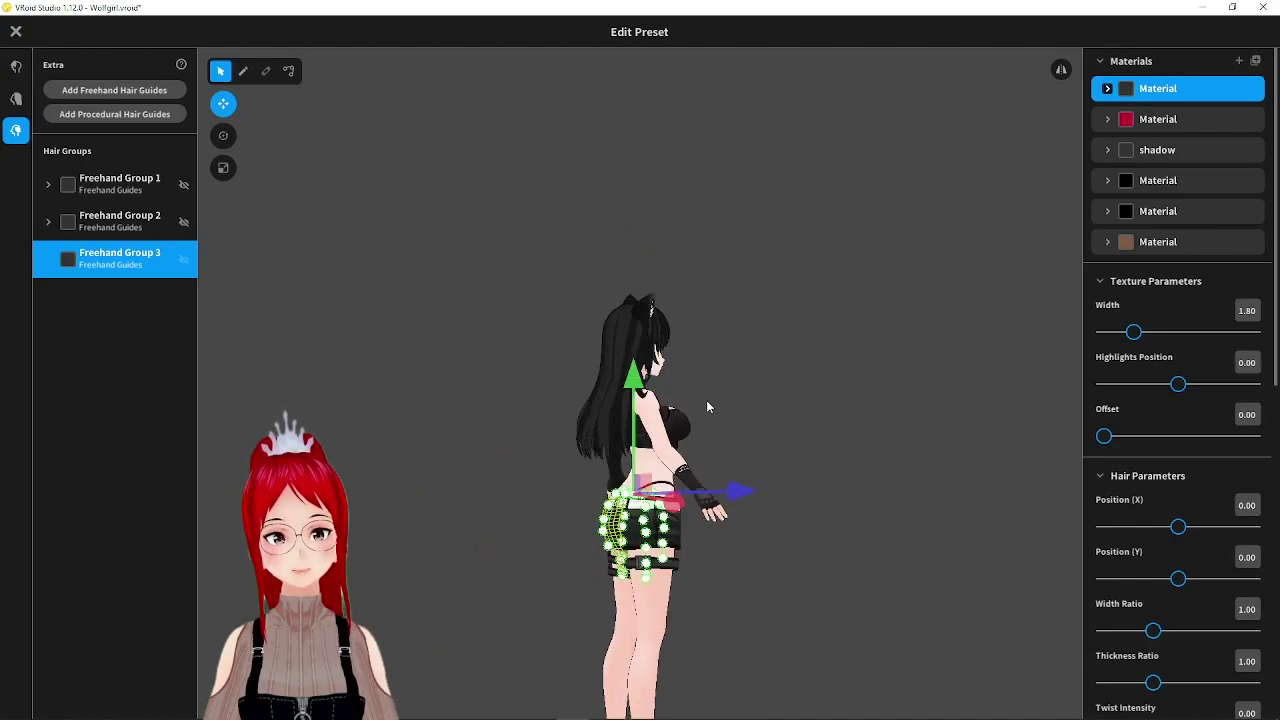
left_click_drag(628, 588, 488, 594)
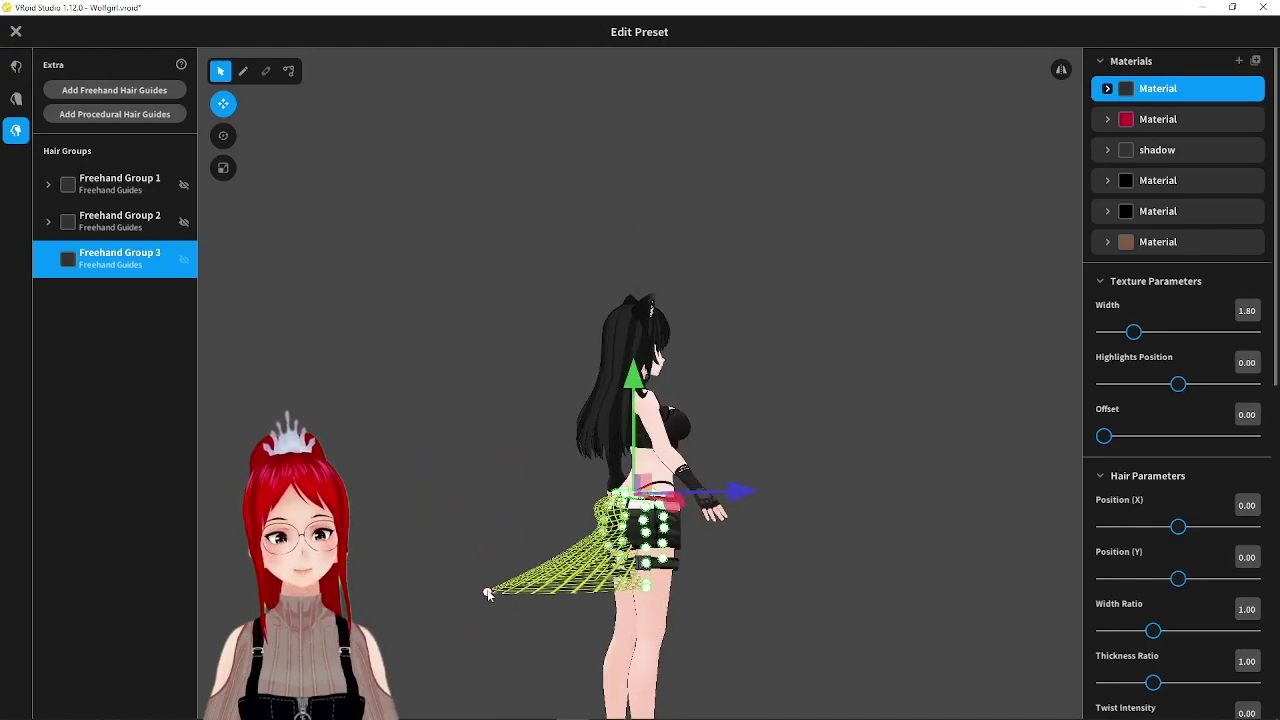
mouse_move(488, 593)
right_mouse_down()
mouse_move(560, 590)
mouse_move(492, 590)
right_mouse_up()
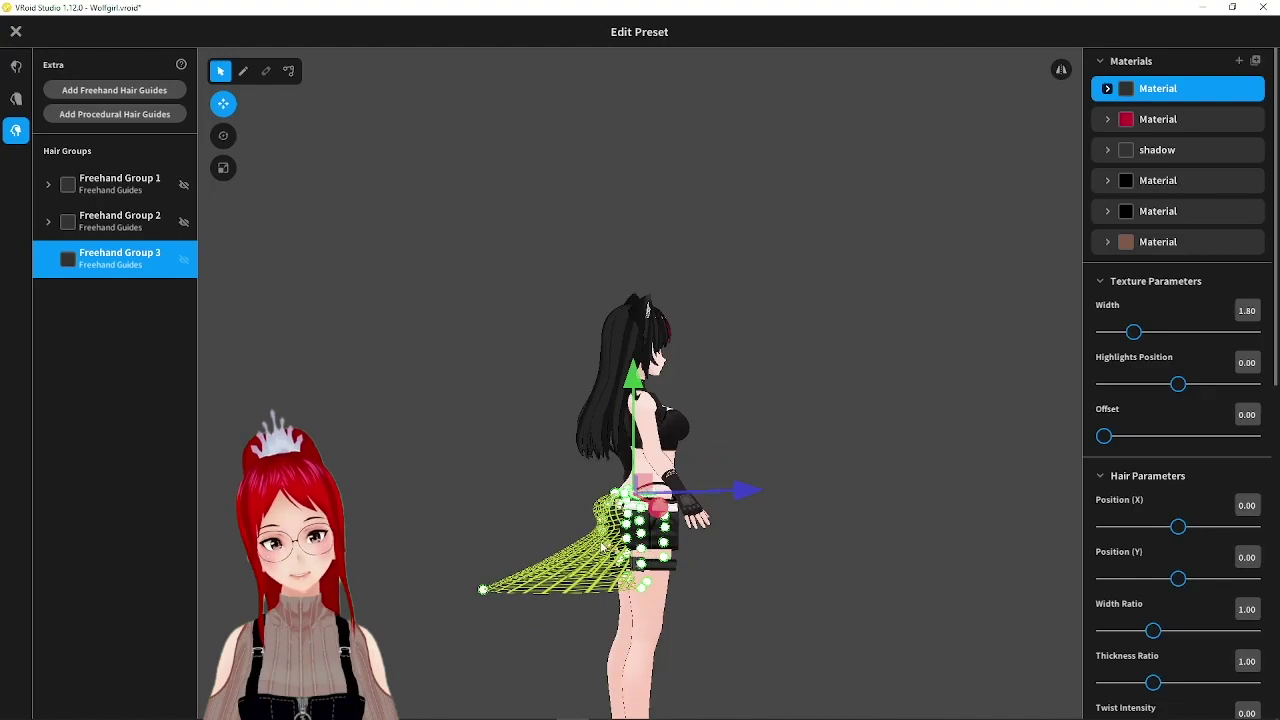
left_click_drag(607, 546, 538, 465)
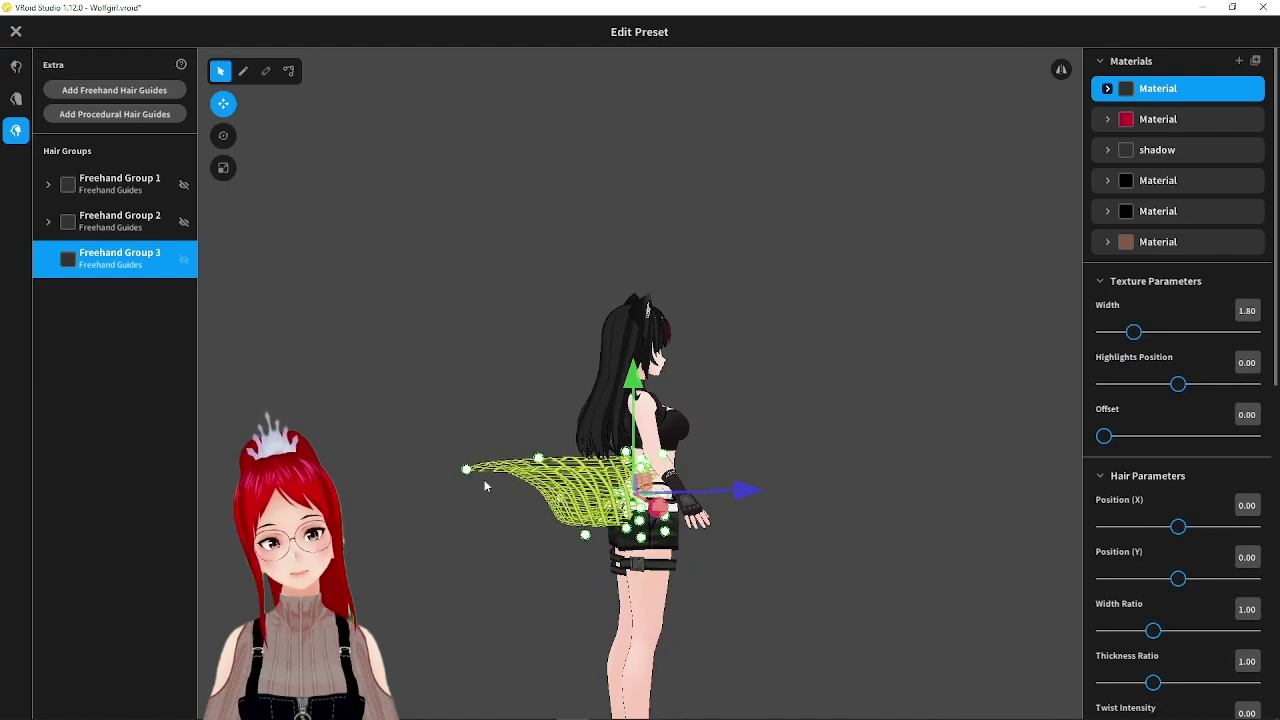
right_click_drag(414, 454, 492, 431)
- Try a short hair strand near the waist on the raised guide, then remove it
left_click(245, 72)
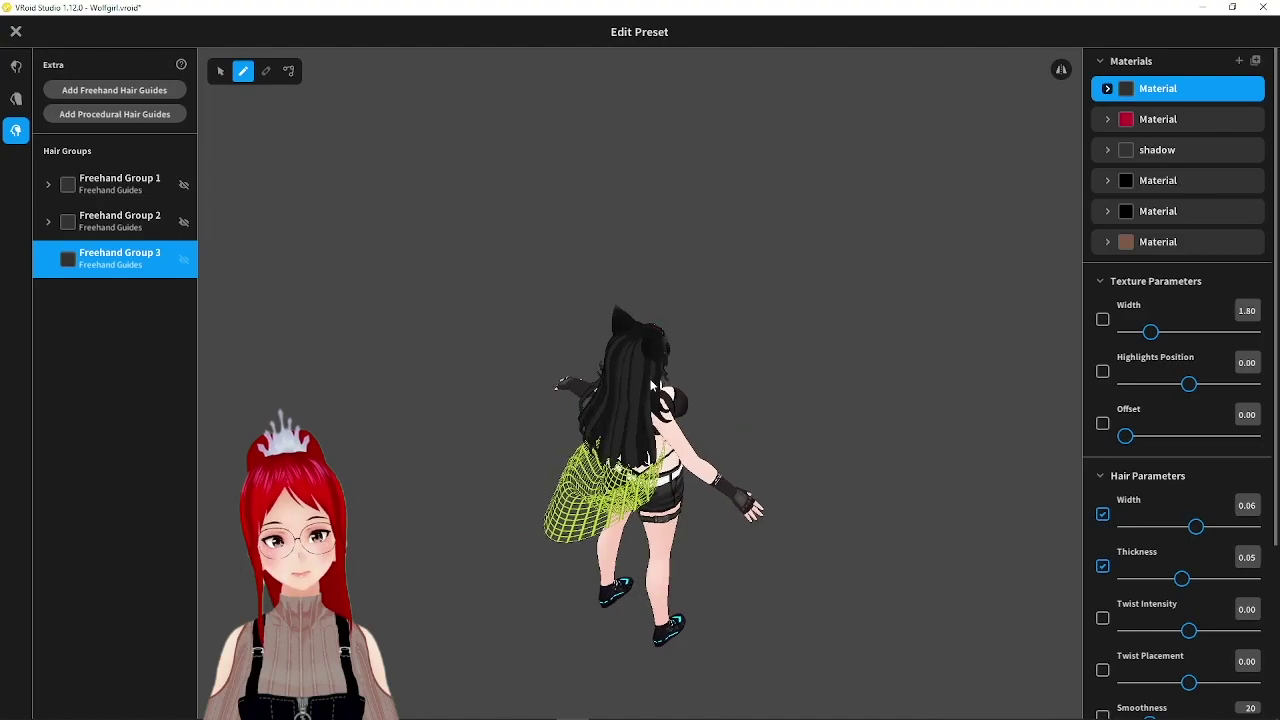
left_click(288, 71)
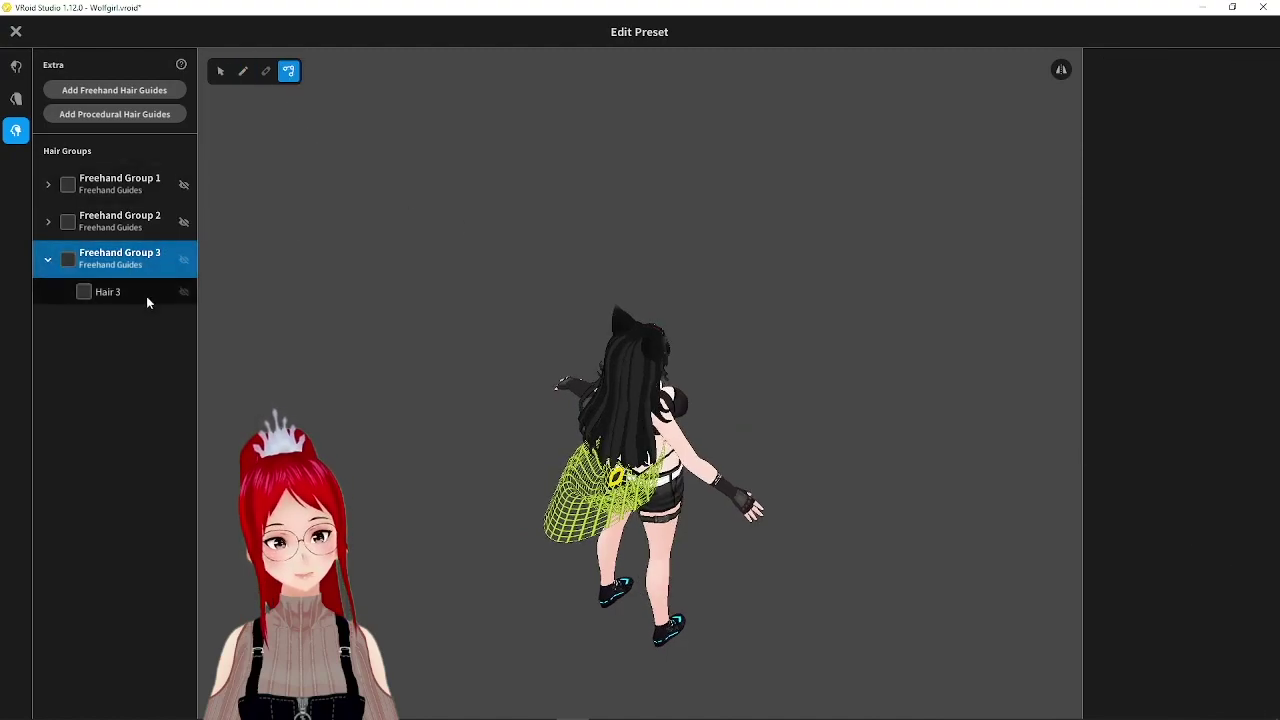
left_click(149, 292)
right_click_drag(541, 540, 545, 440)
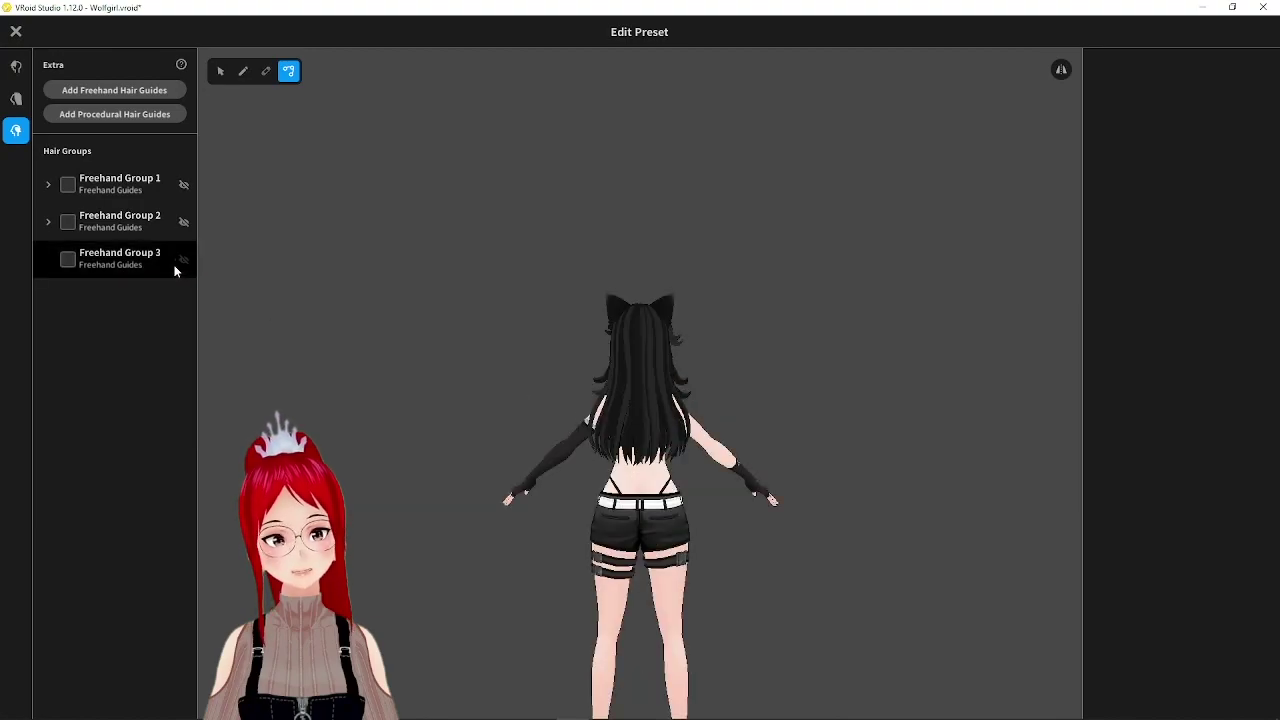
- Undo the most recent shape changes to the Freehand Group 3 guide
left_click(174, 266)
mouse_move(448, 272)
right_mouse_down()
mouse_move(422, 269)
mouse_move(444, 271)
right_mouse_up()
key("ctrl+z")
key("ctrl+z")
key("ctrl+z")
key("ctrl+z")
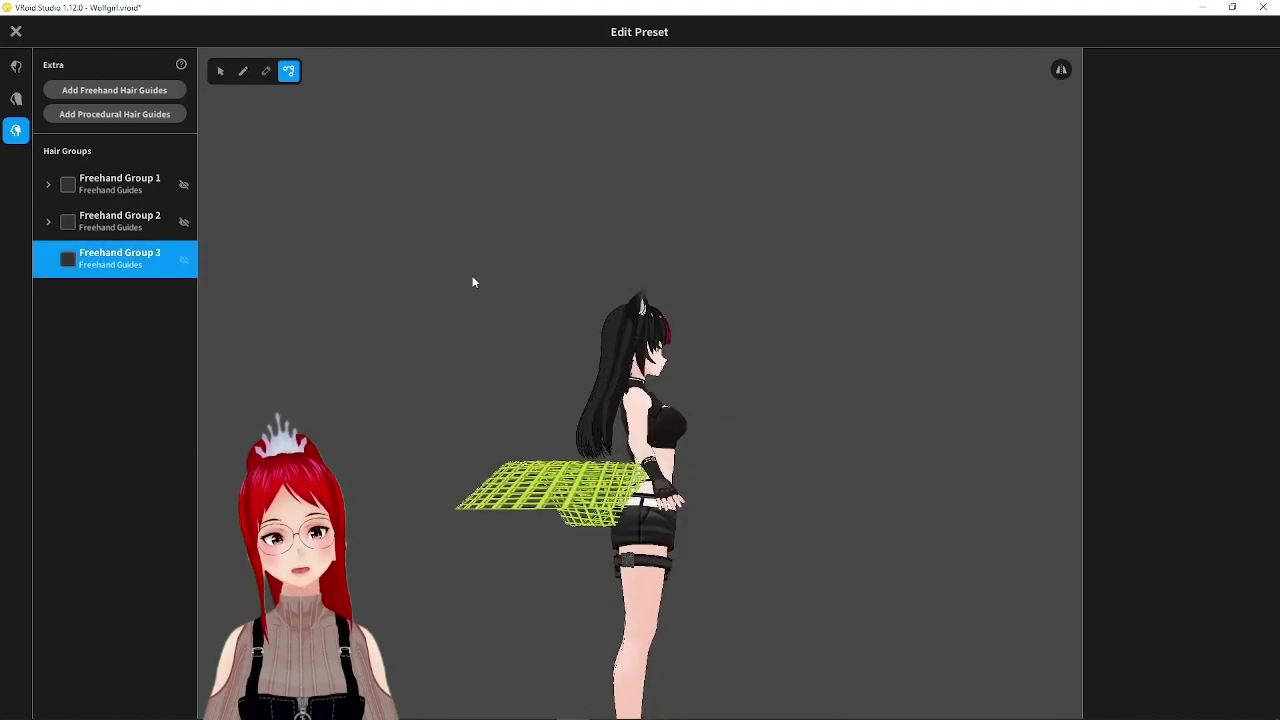
- Undo further edits to the Freehand Group 3 guide and pull a rear control point slightly backward
key("ctrl+z")
key("ctrl+z")
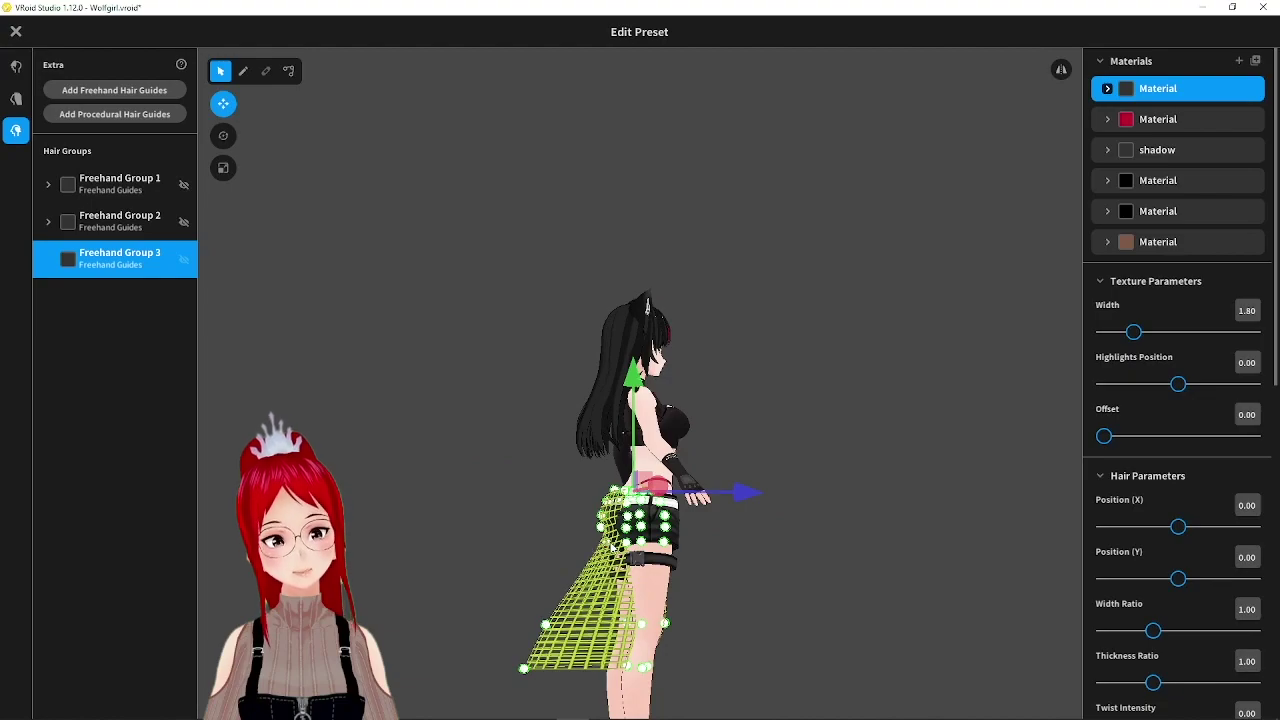
left_click_drag(585, 570, 569, 572)
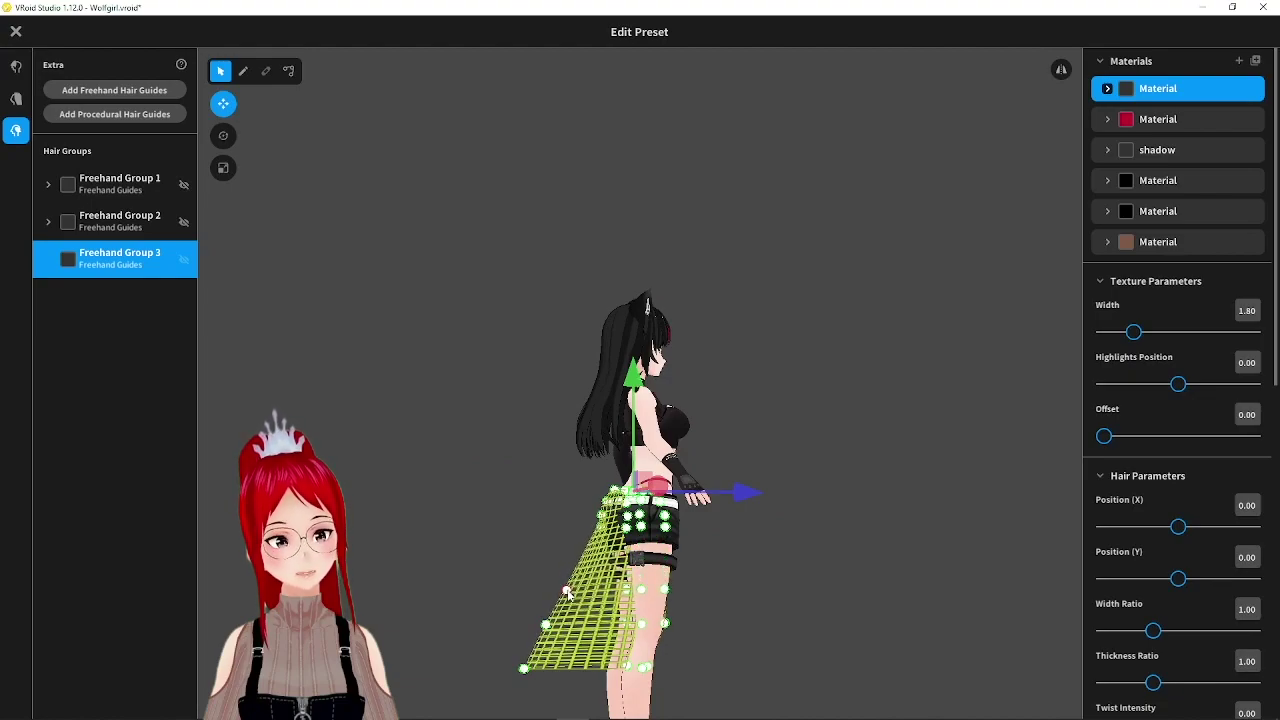
mouse_move(569, 573)
right_mouse_down()
mouse_move(612, 538)
mouse_move(503, 517)
right_mouse_up()
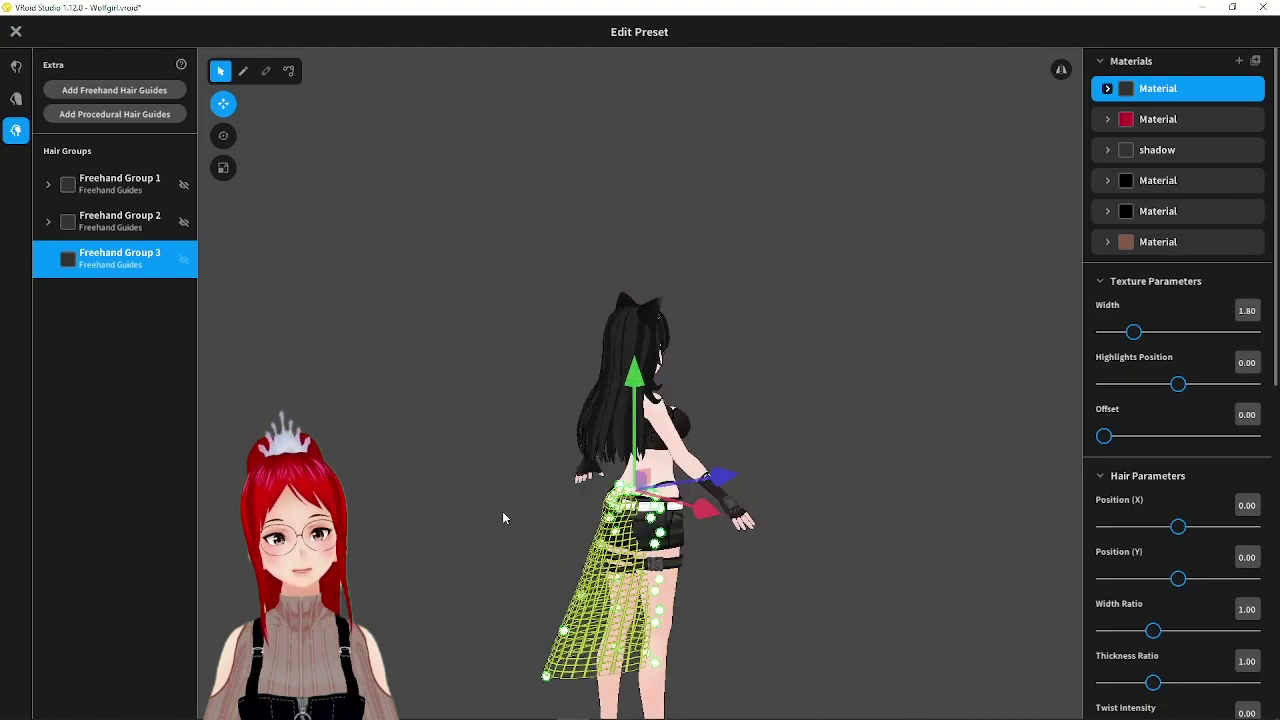
- Draw a hair strand down the middle of the Freehand Group 3 guide, from the waist to its lower edge
left_click(243, 71)
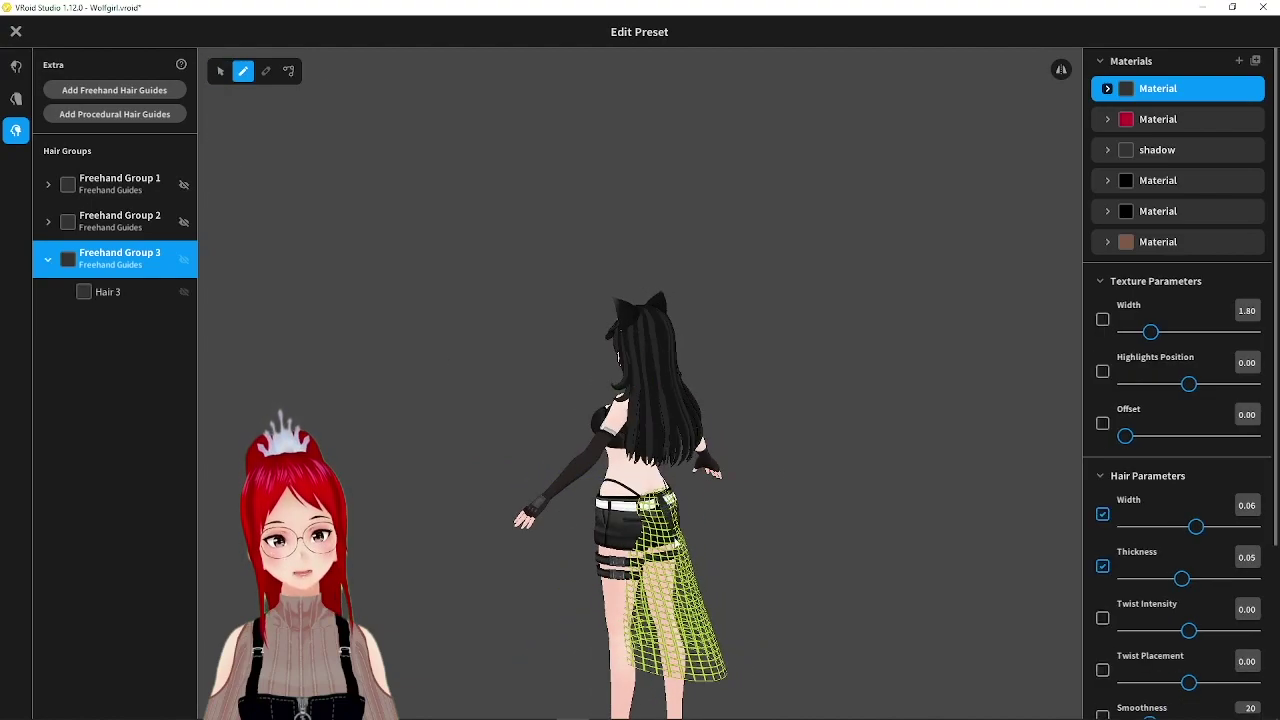
left_click(288, 71)
left_click(642, 548)
left_click_drag(641, 556, 641, 690)
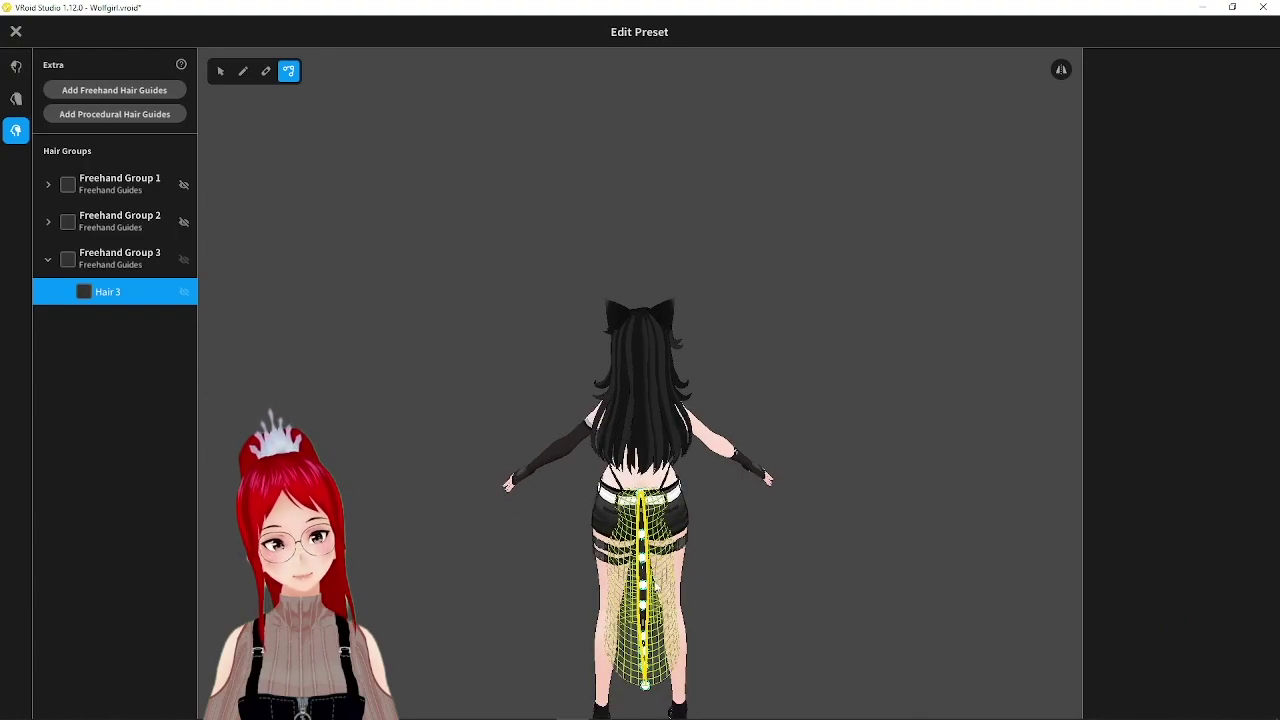
mouse_move(640, 505)
right_mouse_down()
mouse_move(683, 501)
mouse_move(651, 470)
mouse_move(611, 483)
mouse_move(656, 497)
right_mouse_up()
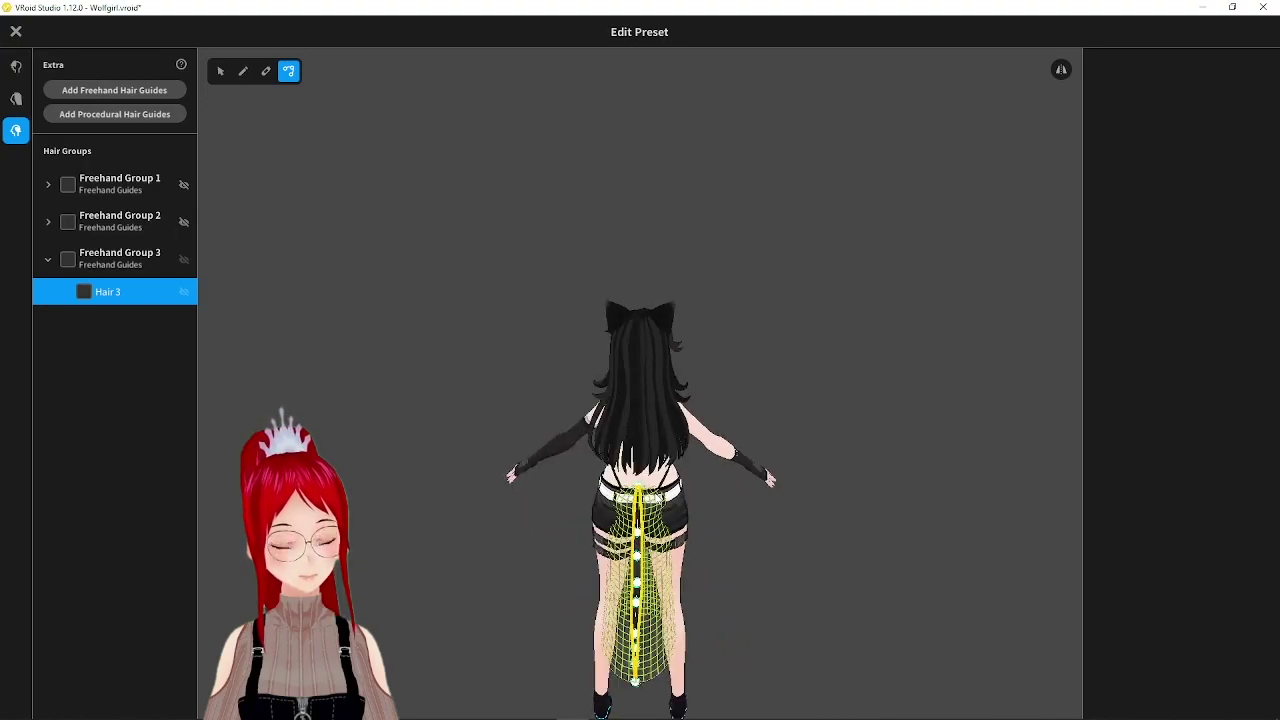
- Set Hair 3's cross section to Bottomless Triangle
left_click(221, 73)
scroll(1140, 480, "down", 5)
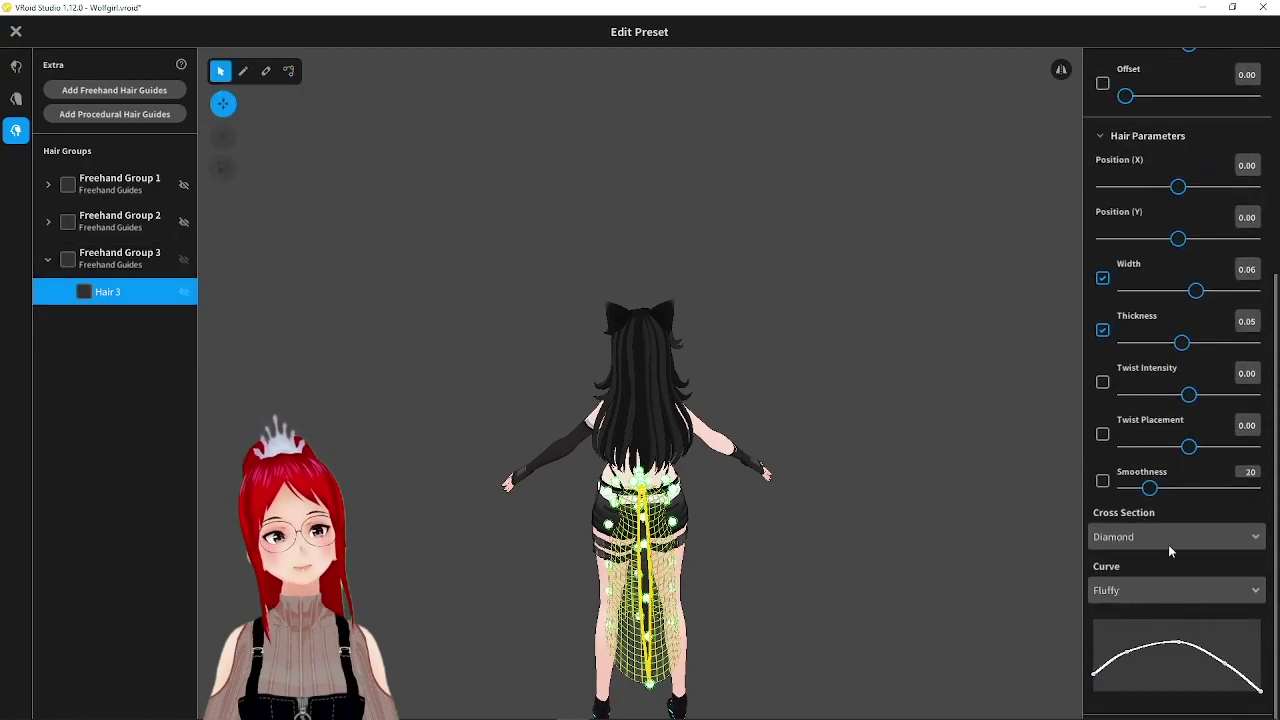
left_click(1256, 541)
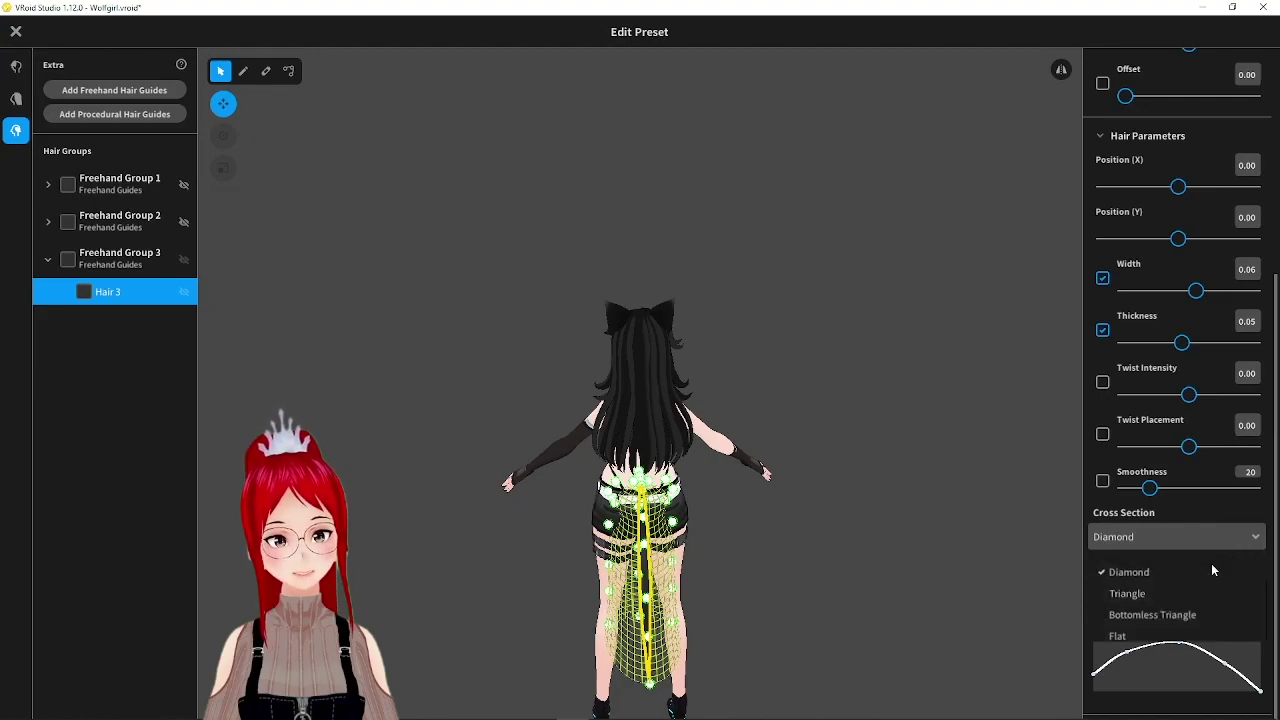
left_click(1151, 616)
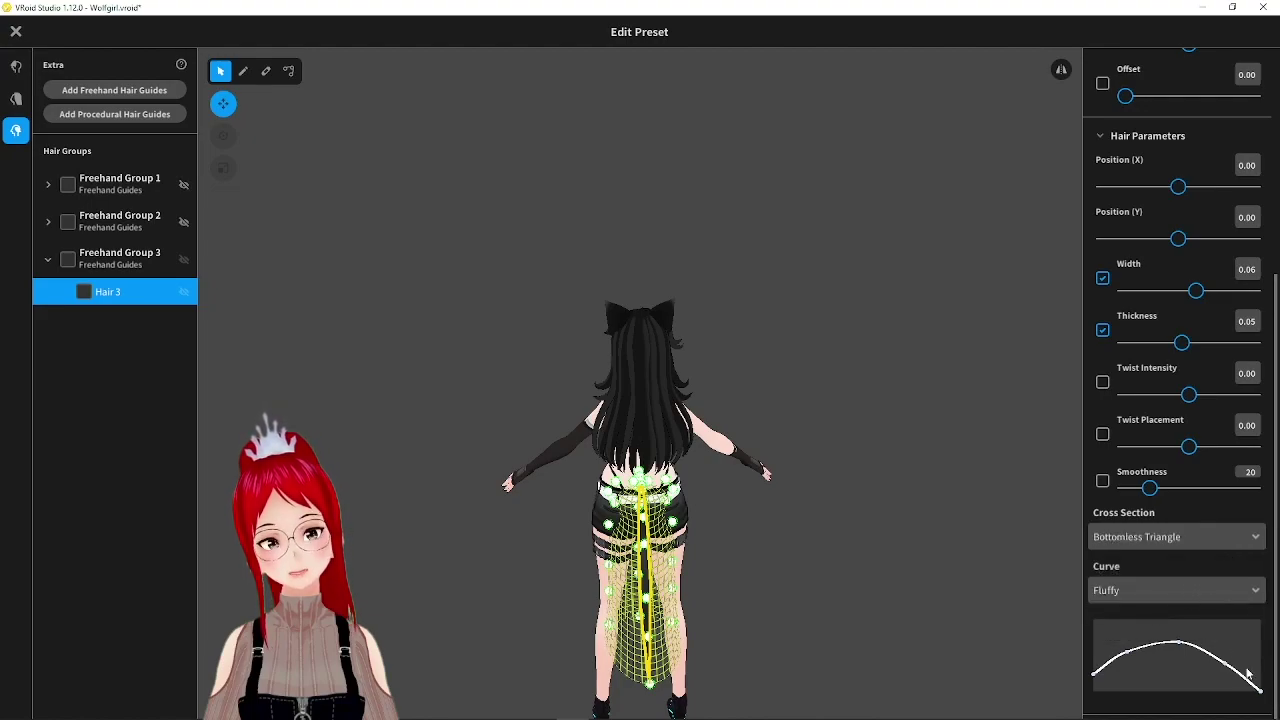
- Reshape Hair 3's curve so it stays broad along most of its length, and set its width to 0.30 and thickness to 0.10
left_click_drag(1274, 672, 1166, 620)
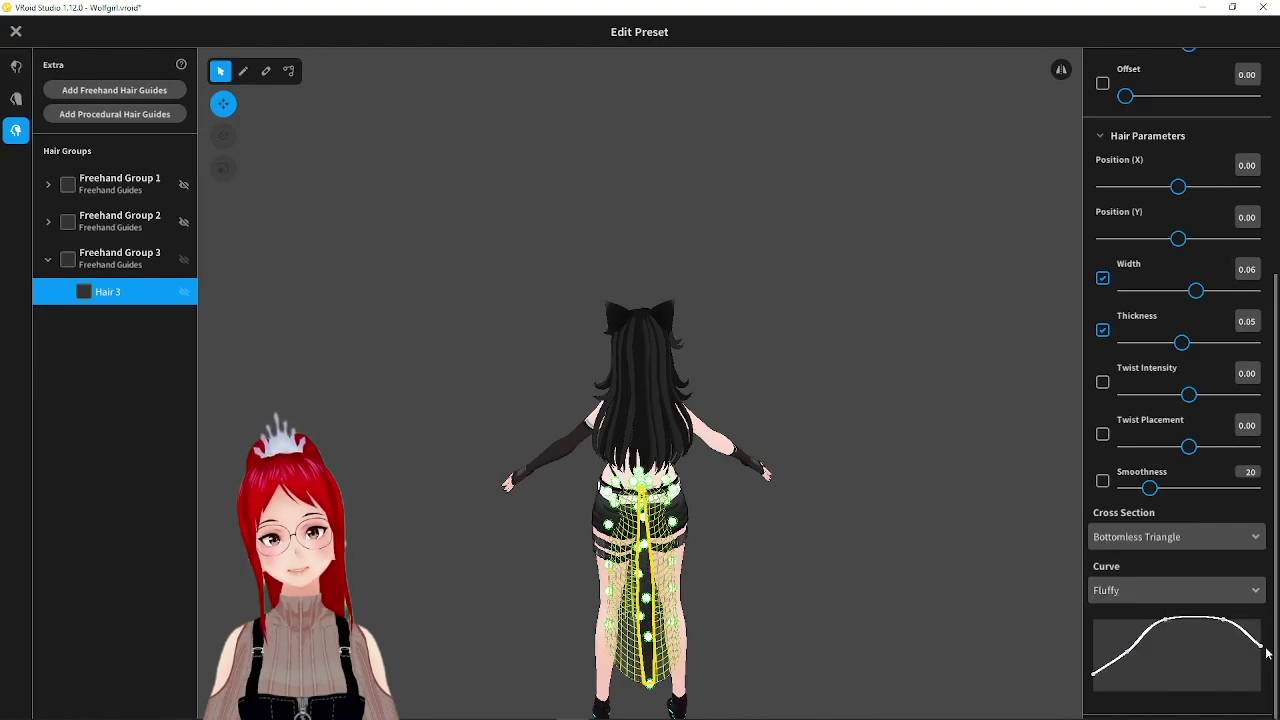
left_click_drag(1266, 652, 1273, 677)
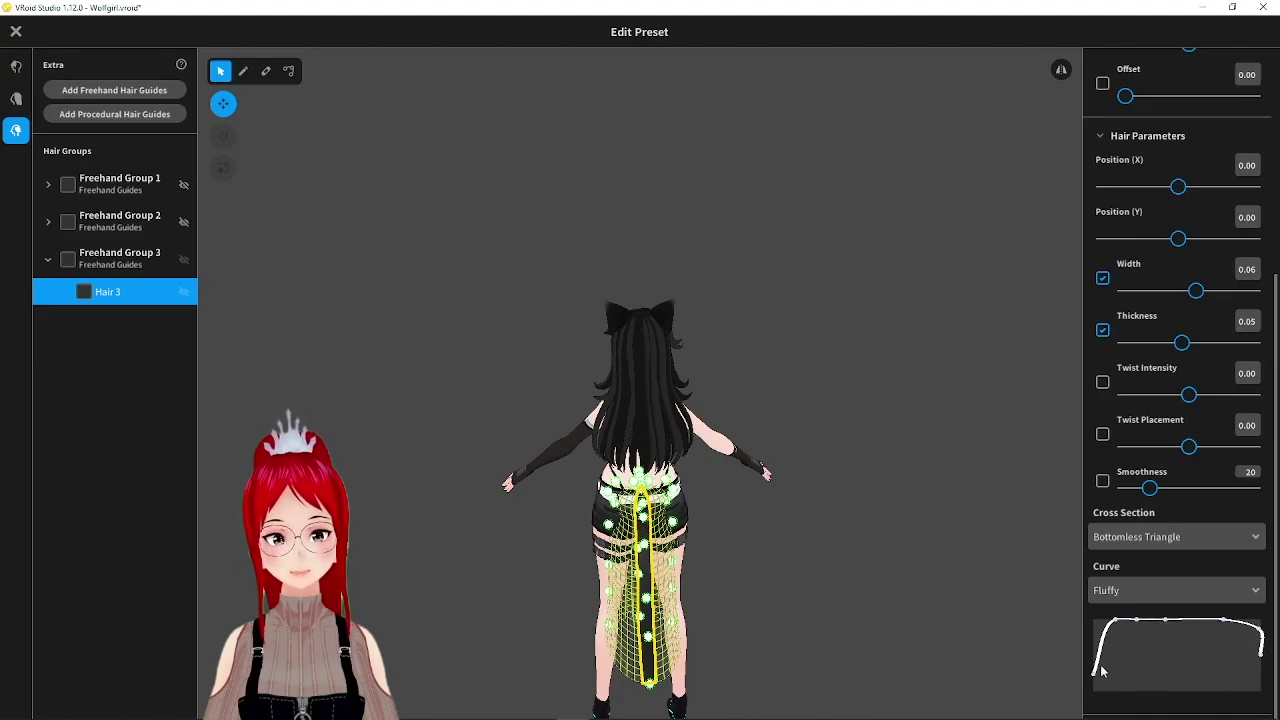
left_click_drag(1088, 657, 1078, 620)
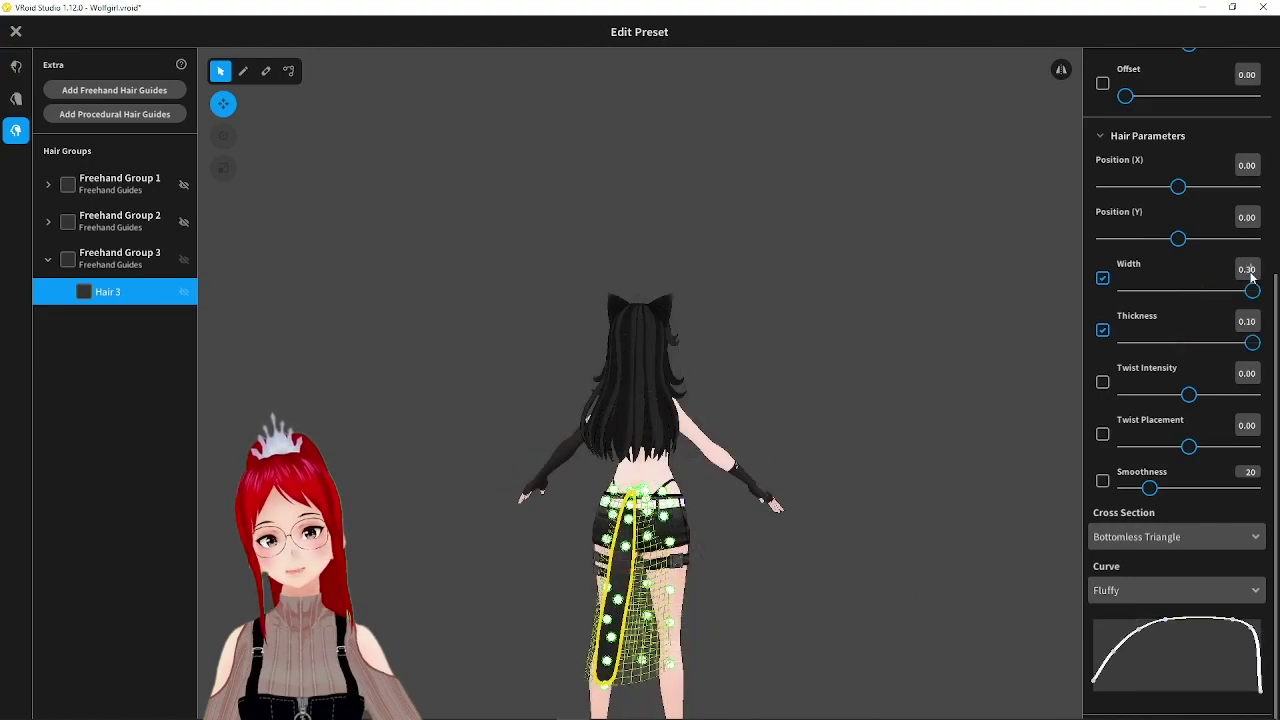
key("Return")
right_click_drag(998, 222, 1066, 338)
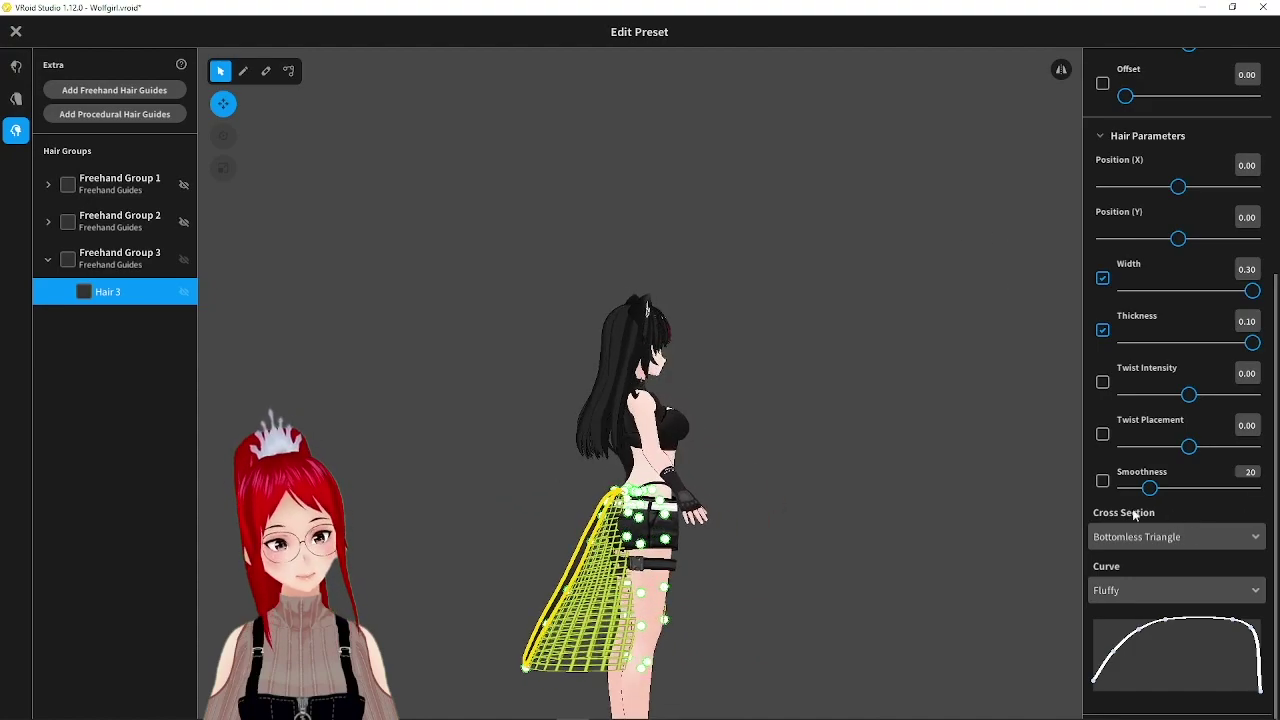
- Pull the guide's rear control points up and backward into a raised S-shaped tail, and refine the middle of Hair 3's curve
left_click_drag(528, 651, 550, 514)
right_click_drag(550, 514, 556, 590)
left_click_drag(520, 492, 488, 494)
right_click_drag(488, 494, 895, 526)
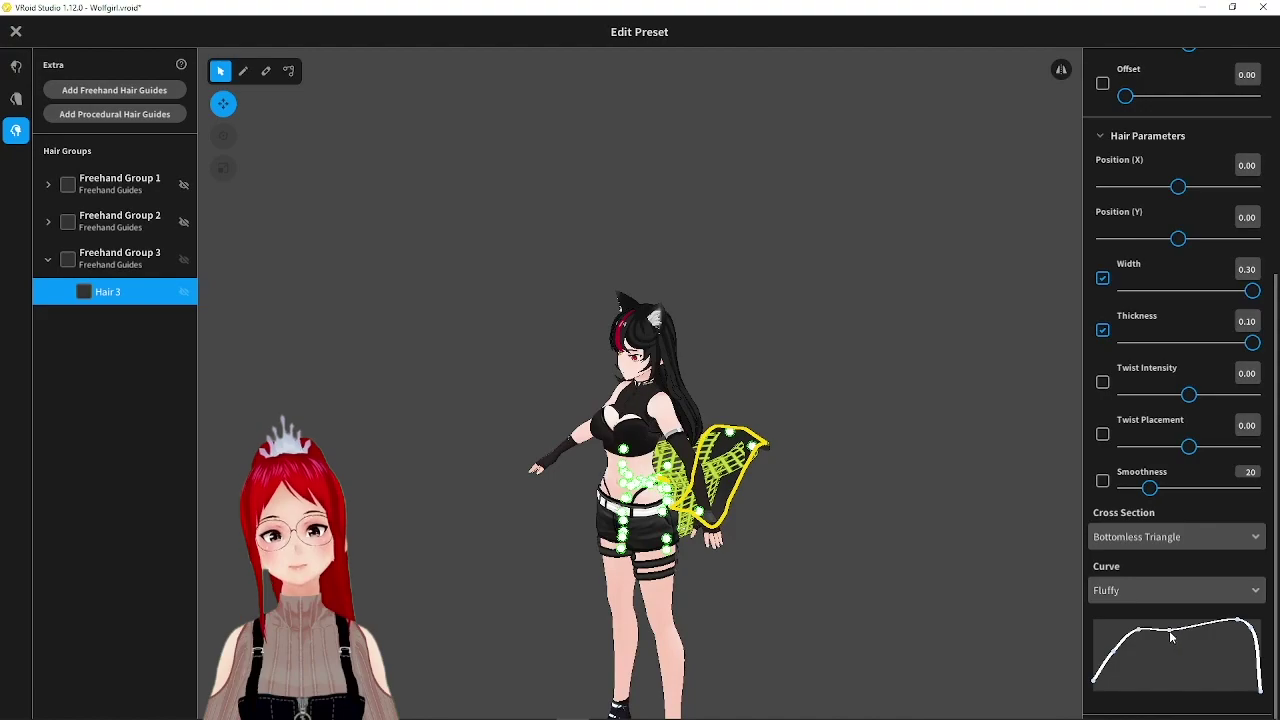
mouse_move(1172, 637)
left_mouse_down()
mouse_move(1174, 623)
mouse_move(1190, 638)
left_mouse_up()
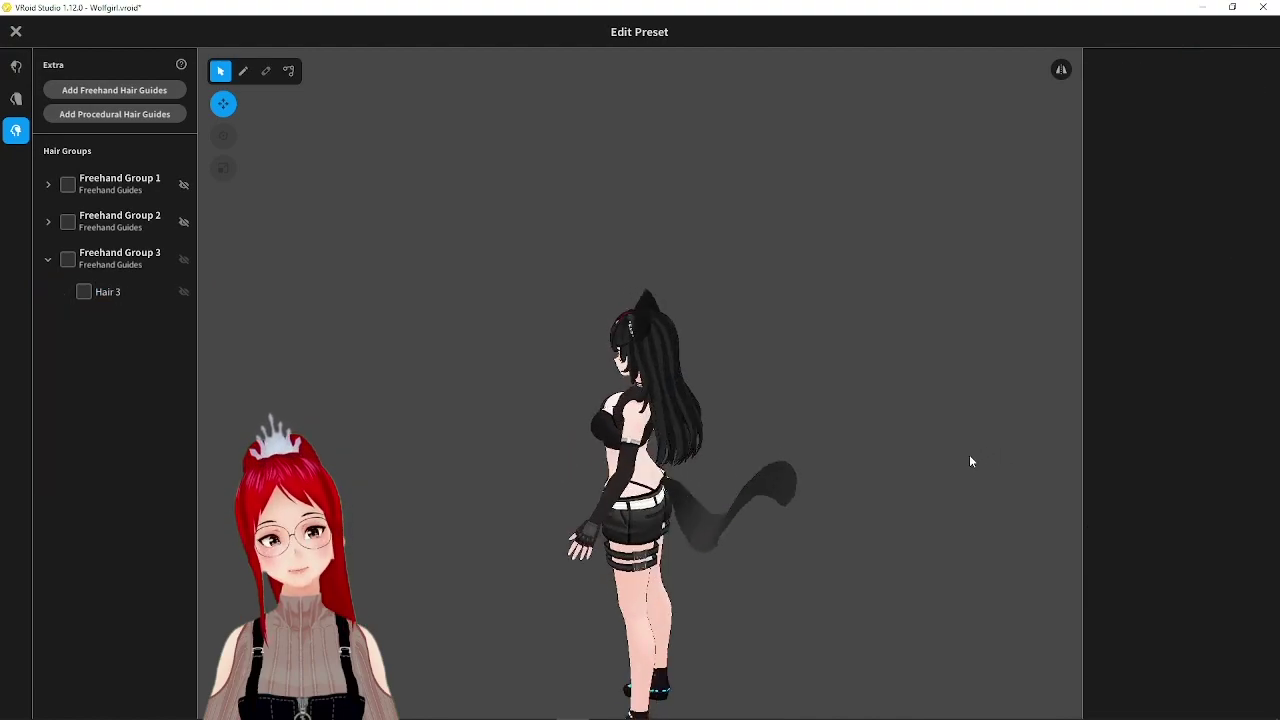
right_click_drag(969, 455, 998, 451)
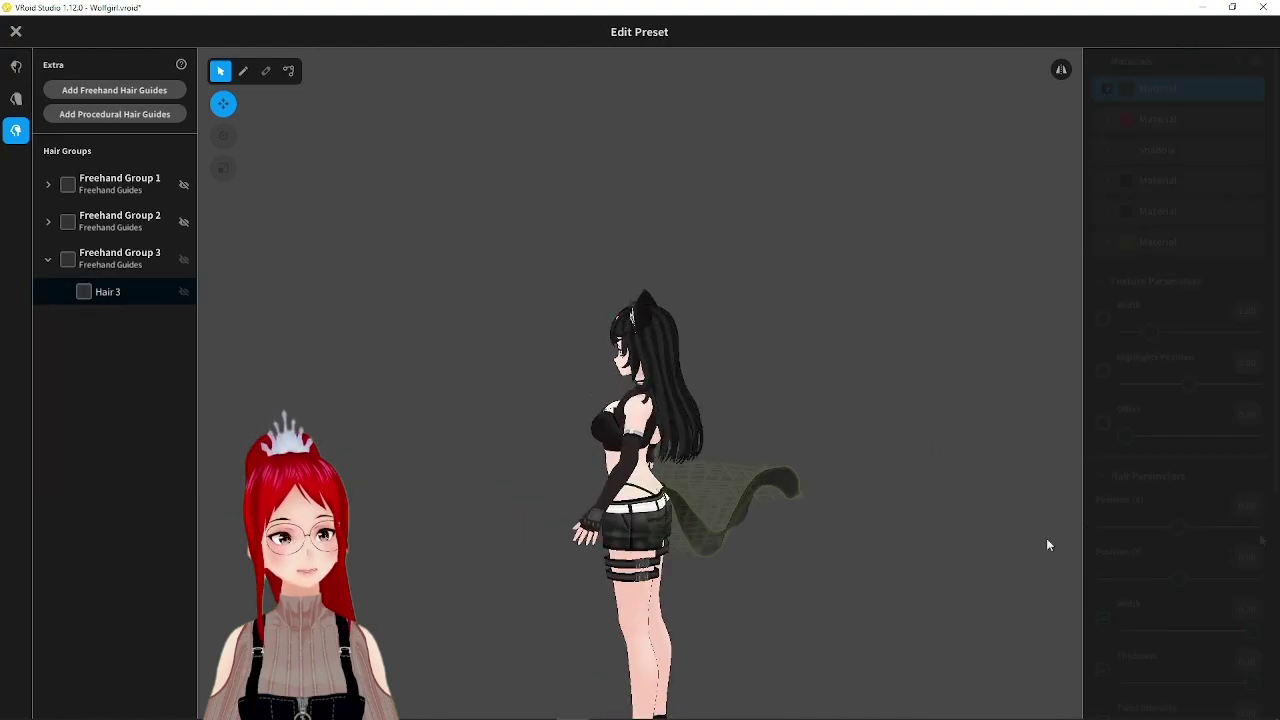
- Set Hair 3's thickness to 0.30 and its cross section to Triangle
scroll(1240, 560, "down", 1)
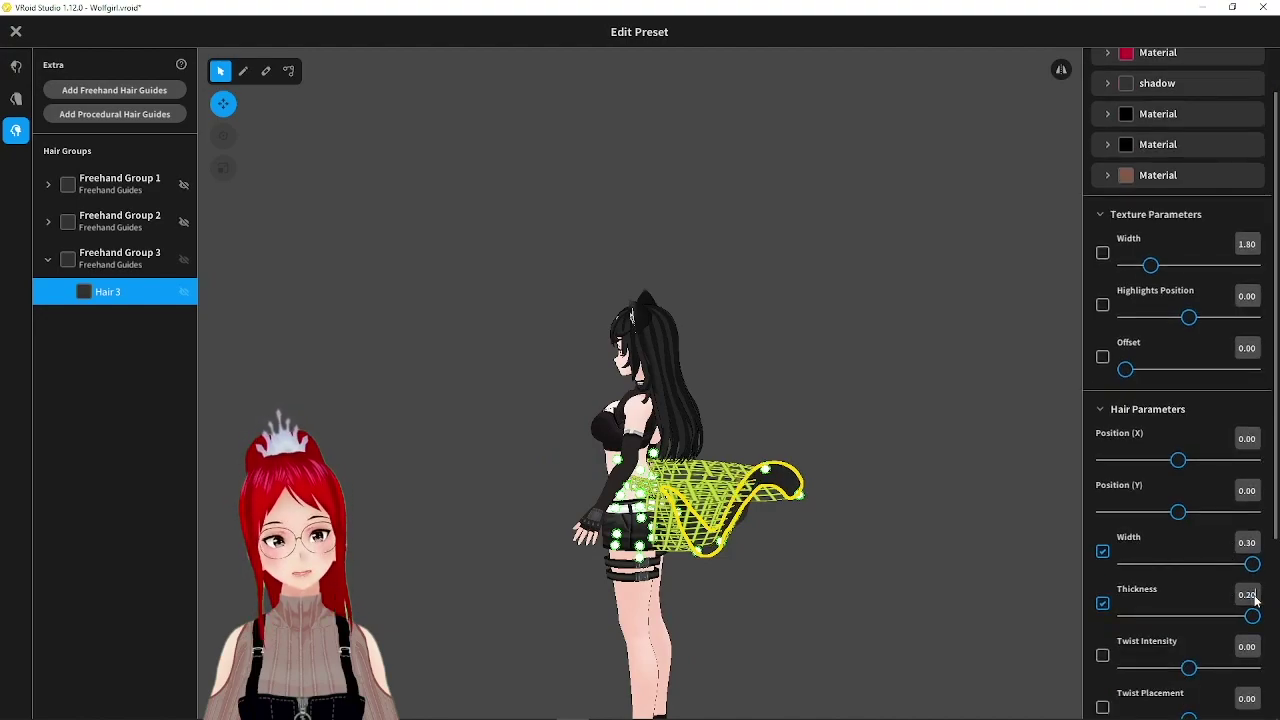
scroll(1255, 598, "down", 3)
left_click(1250, 577)
left_click(1163, 631)
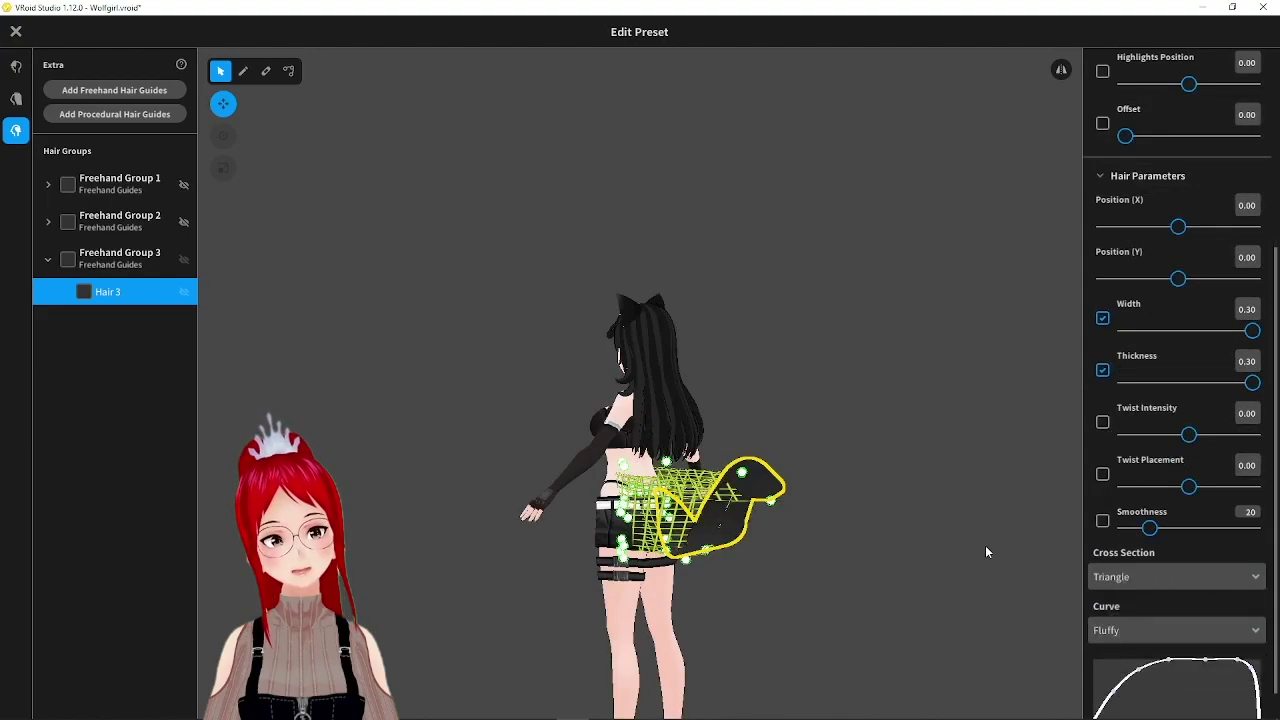
left_click(943, 511)
- Adjust Freehand Group 3's position along the depth and height axes so the tail's base sits at the lower back
left_click(120, 258)
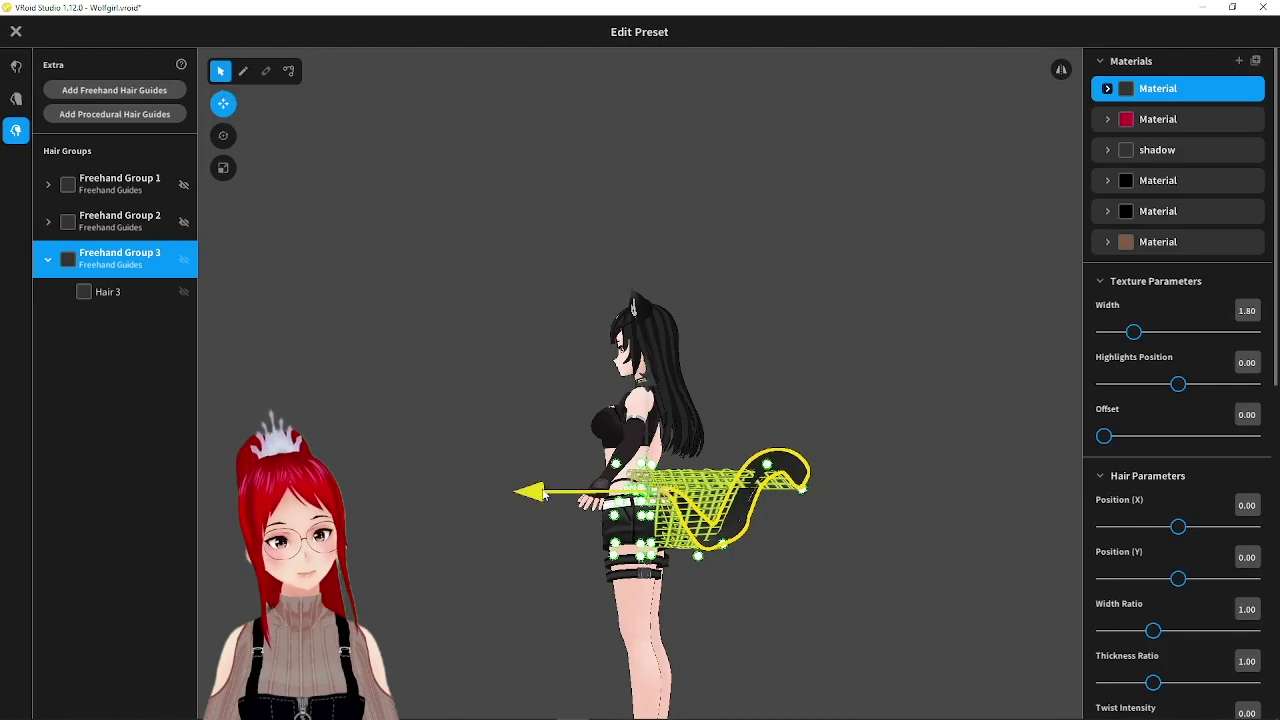
left_click(866, 460)
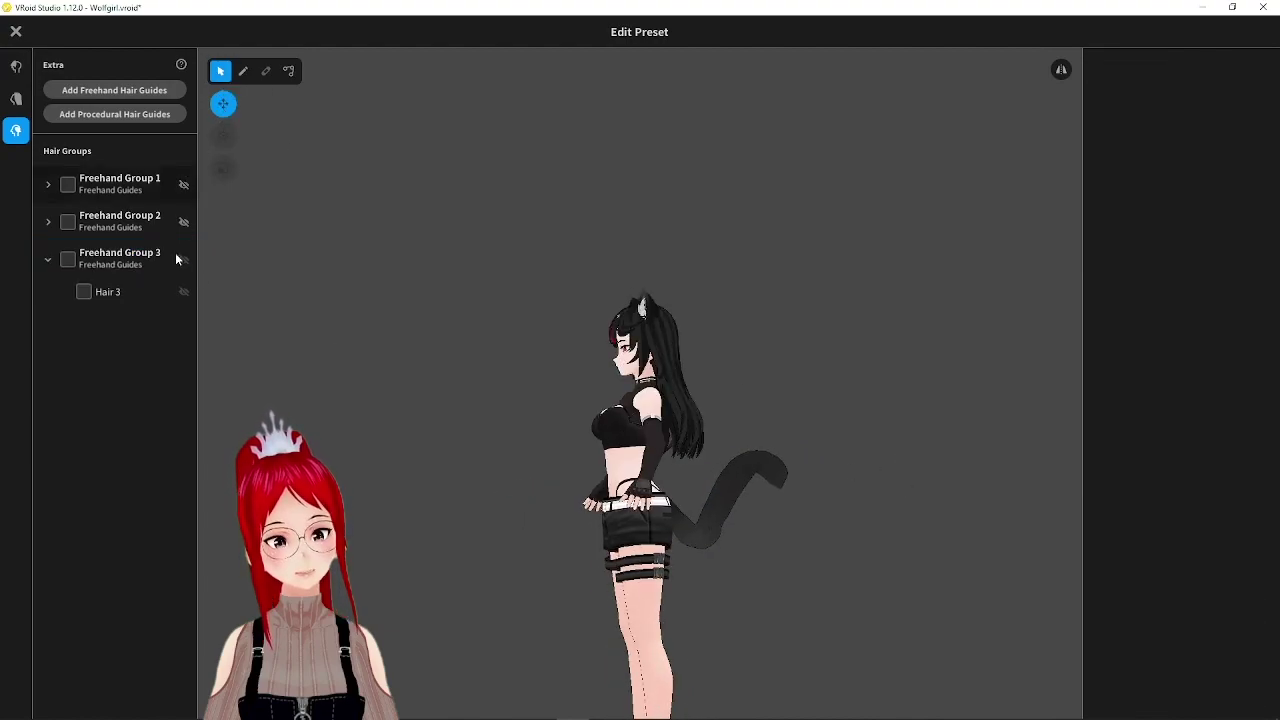
left_click(119, 258)
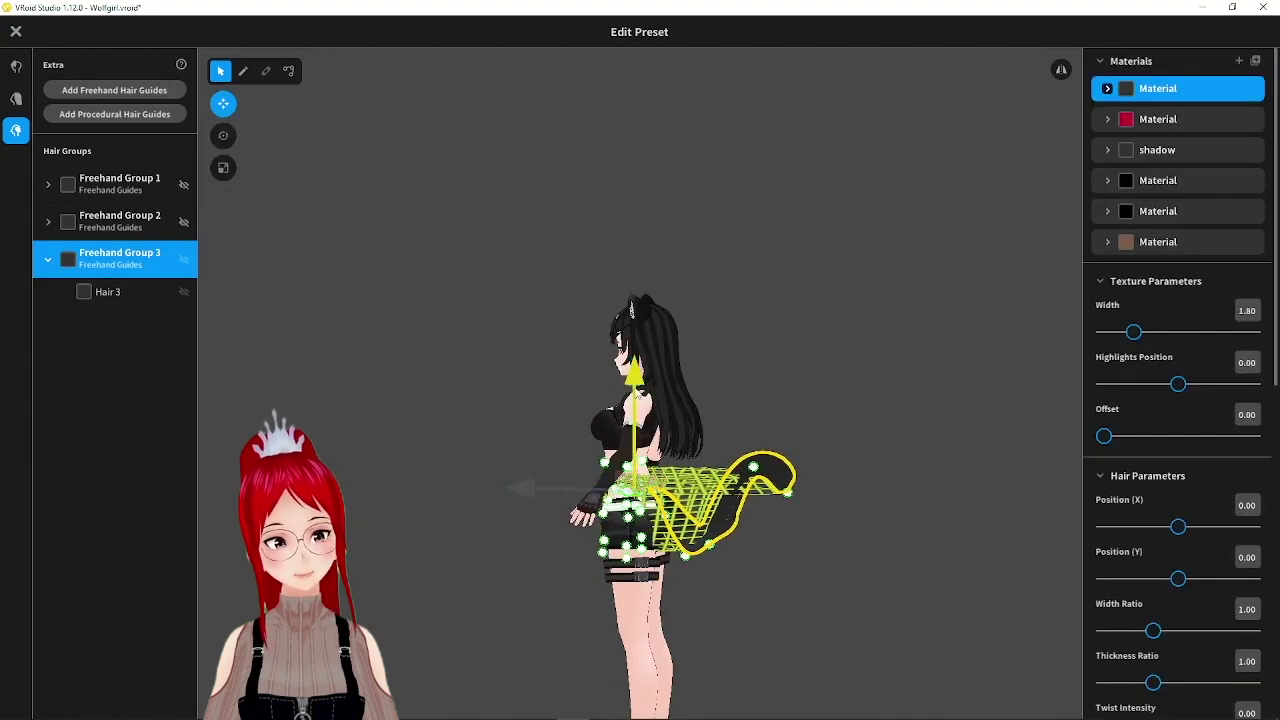
left_click(960, 448)
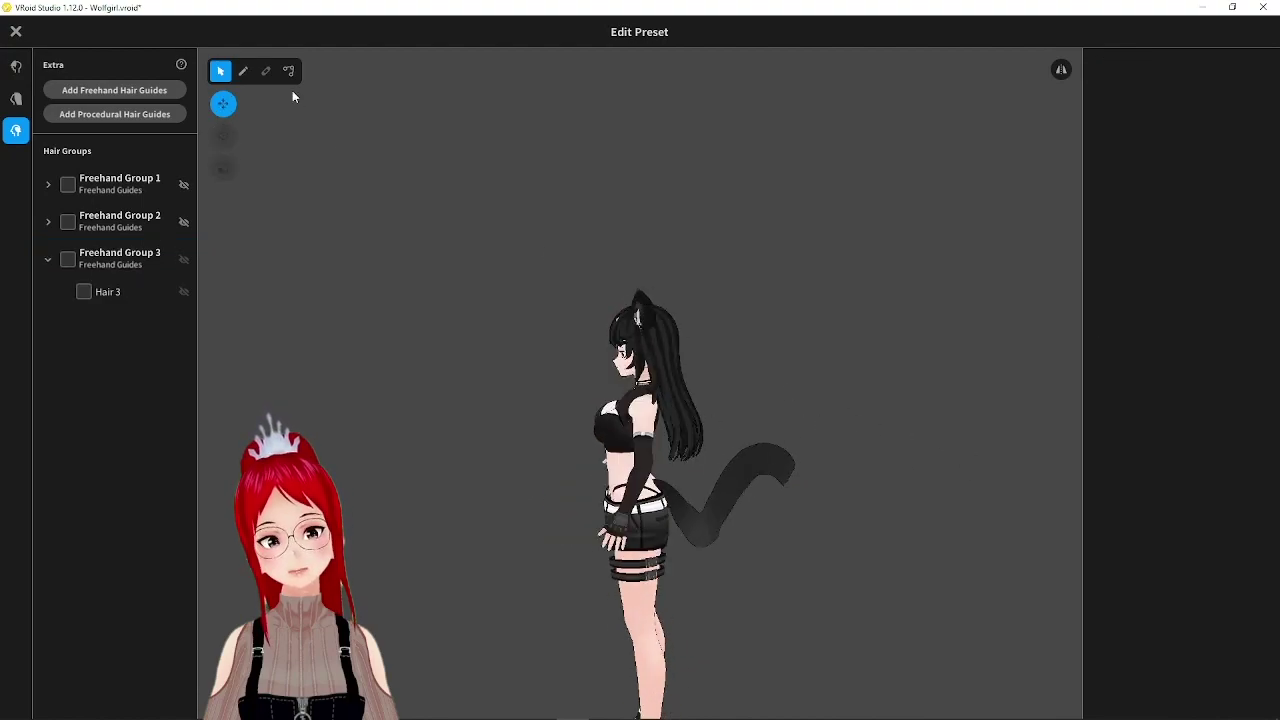
- Scale Freehand Group 3 slightly in height and width, checking the tail from behind and from the side
left_click(114, 260)
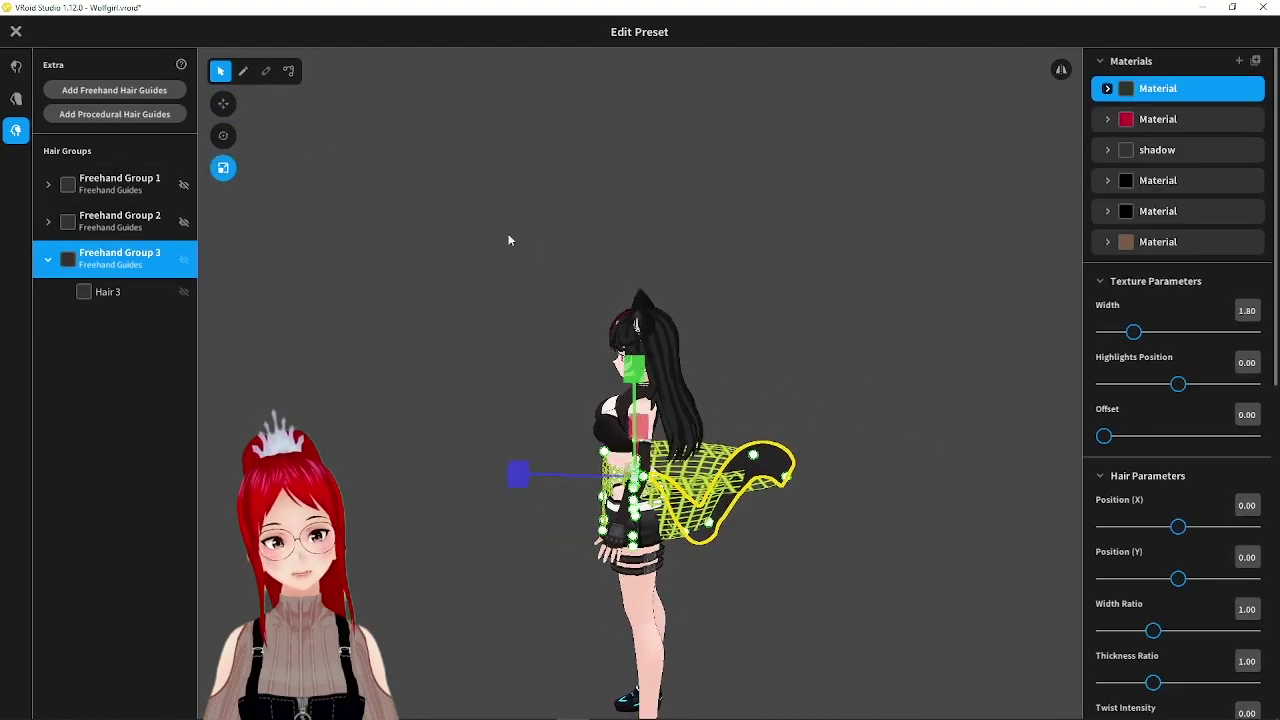
left_click_drag(639, 390, 639, 360)
right_click_drag(731, 352, 540, 360)
left_click_drag(755, 487, 758, 488)
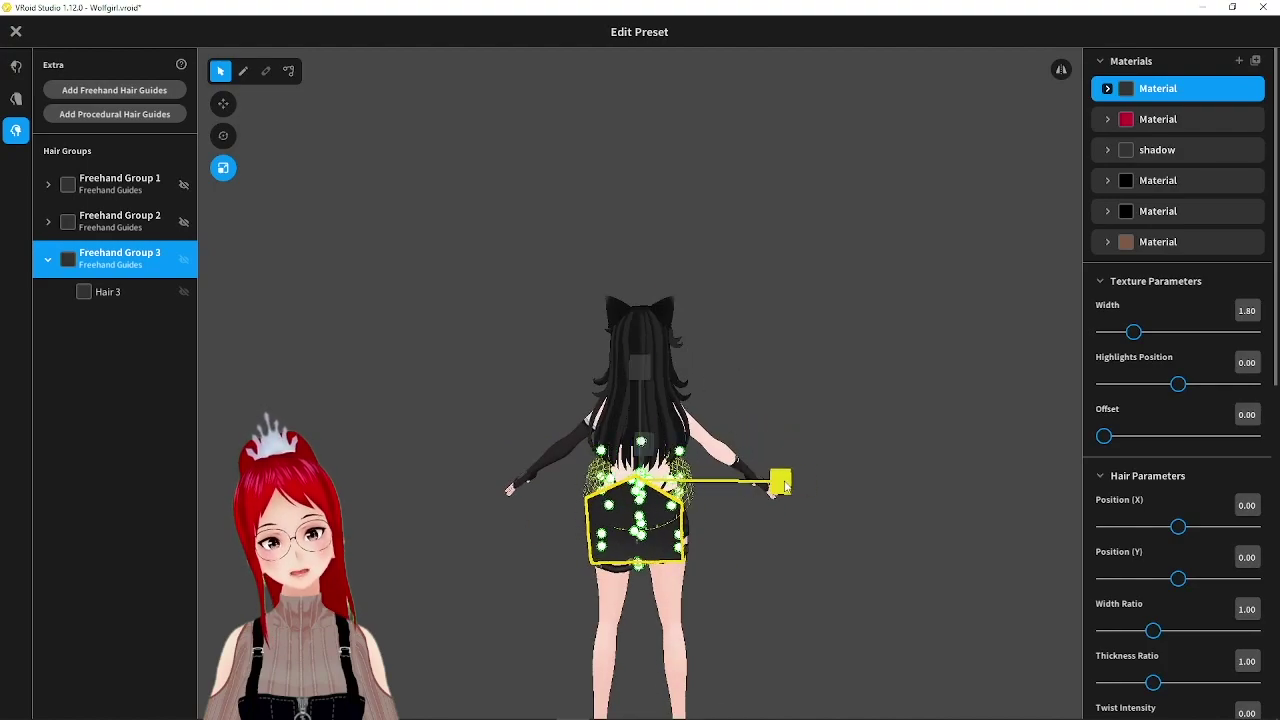
right_click_drag(761, 489, 837, 406)
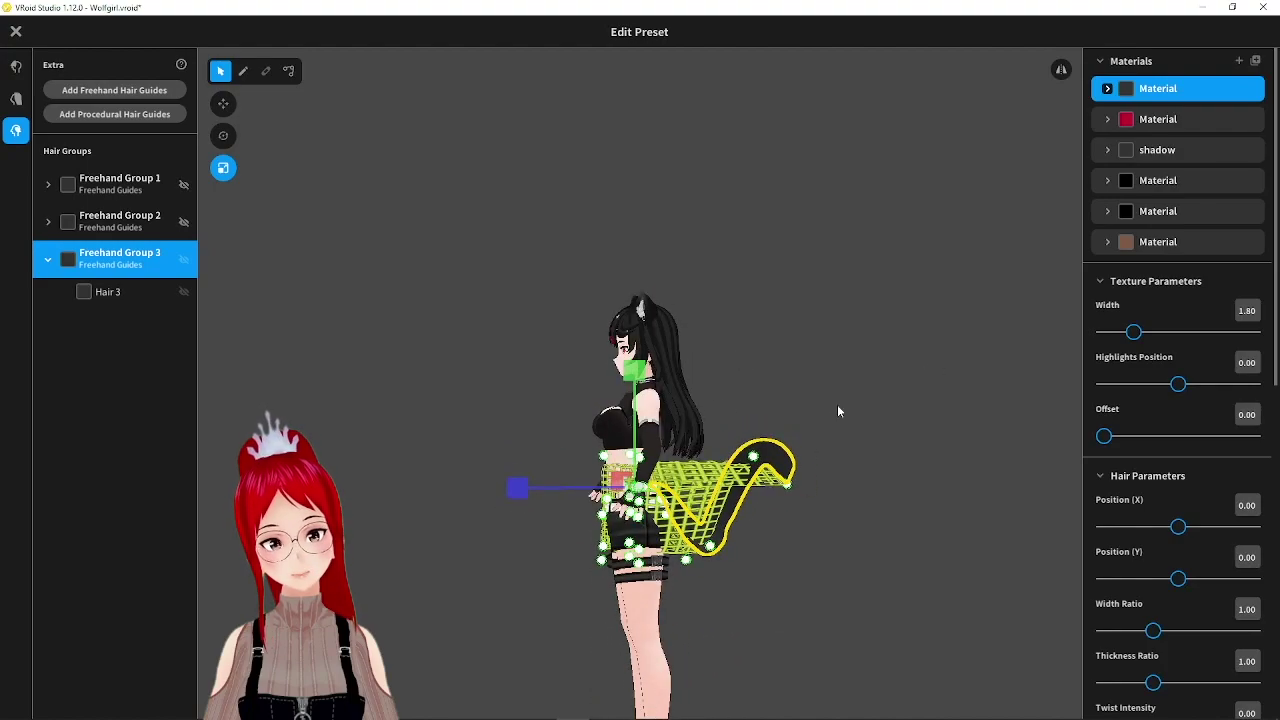
left_click(352, 140)
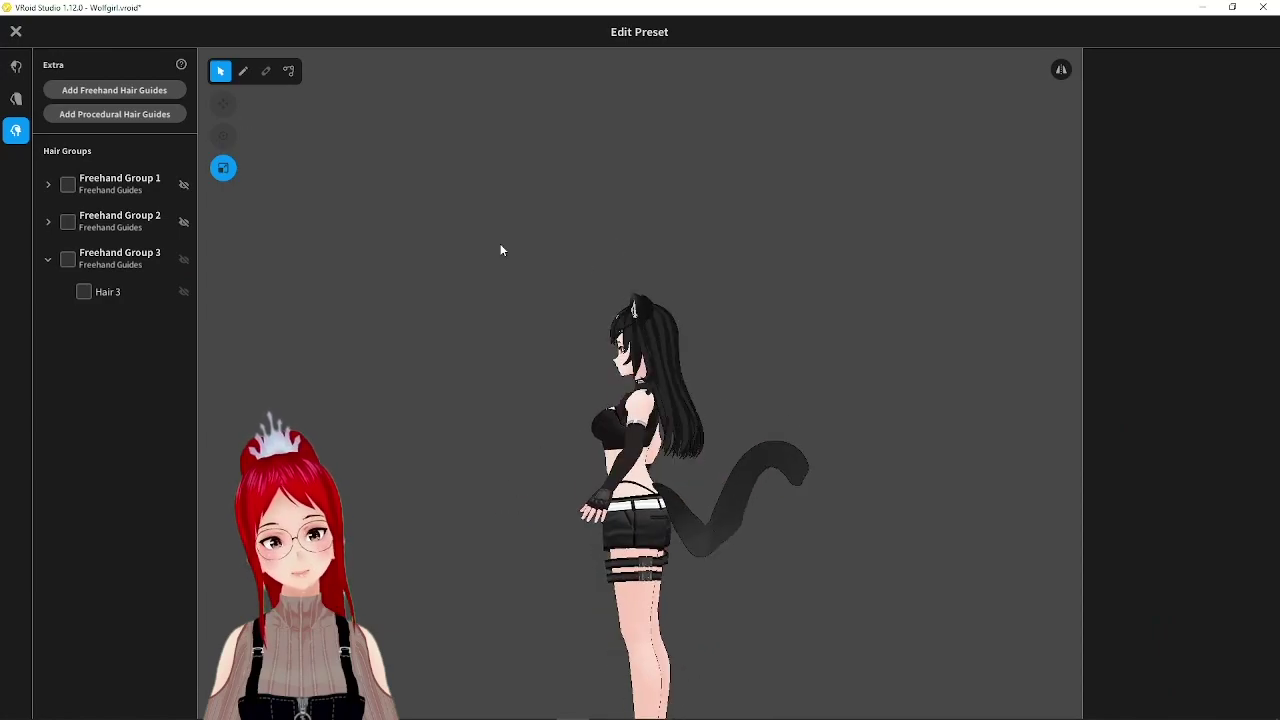
- Pull the control point at the tail's lower bend backward to give Freehand Group 3 a fuller, rounder curve
left_click(106, 262)
left_click_drag(715, 543, 757, 530)
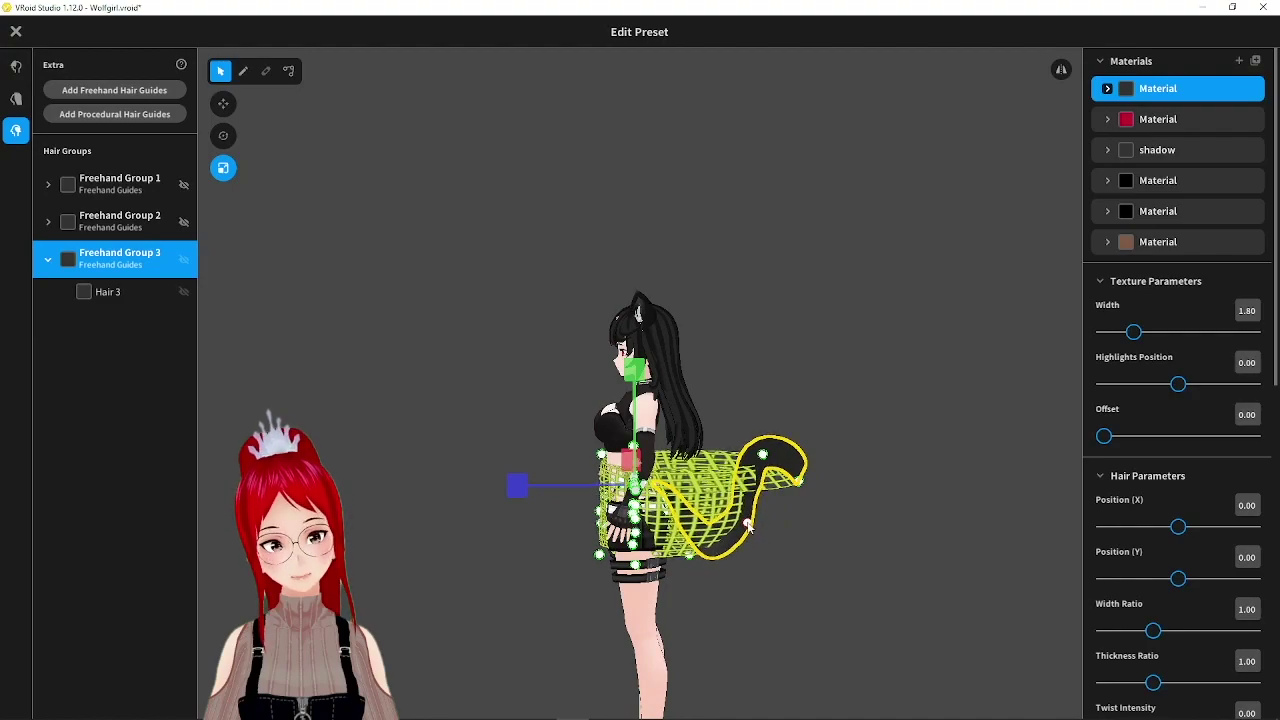
right_click_drag(757, 532, 697, 515)
left_click(836, 440)
right_click_drag(836, 440, 910, 431)
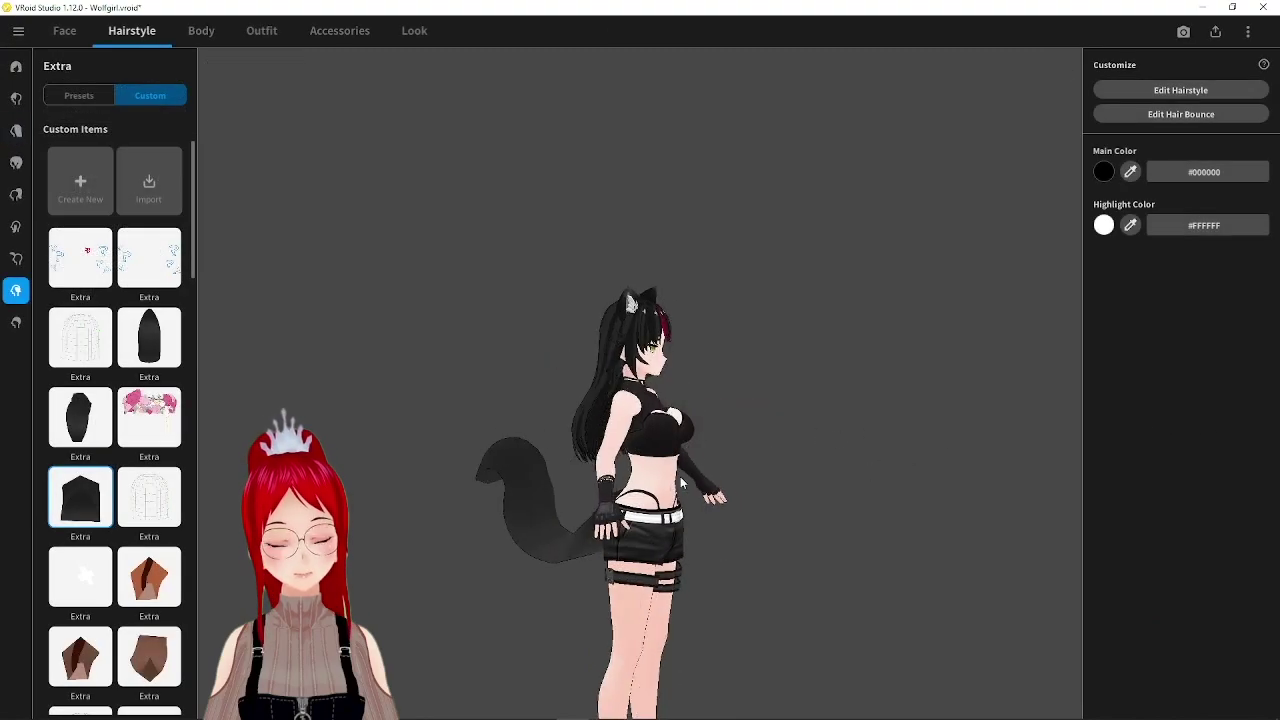
- Open hair bounce editing for the extra hair, create a bone group from Freehand Group 3's Hair 3, and expand the group
left_click(1204, 116)
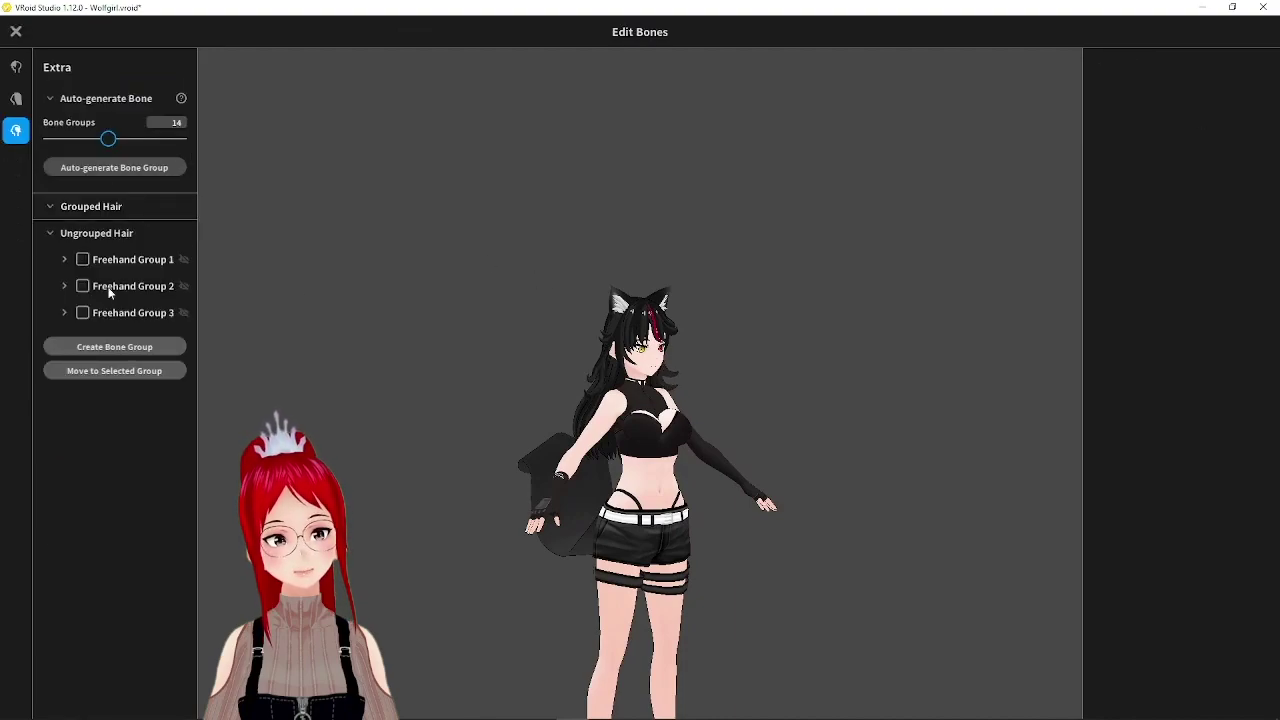
left_click(65, 313)
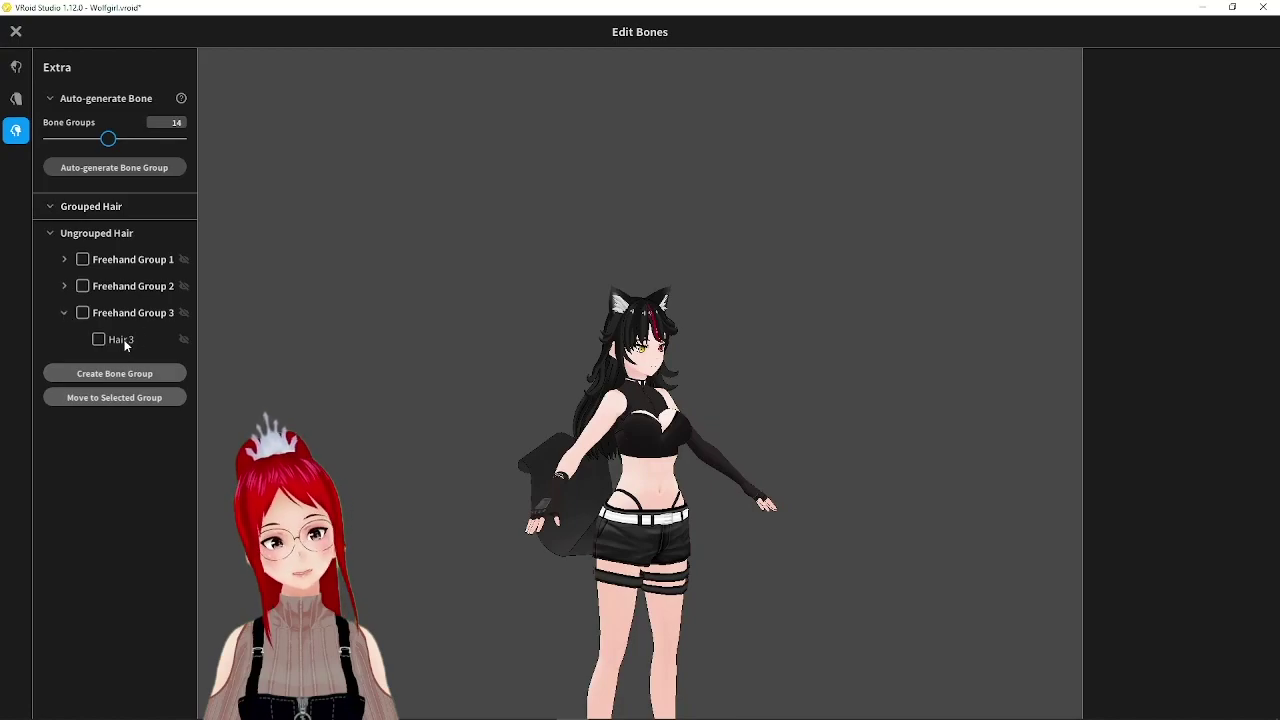
left_click(125, 342)
mouse_move(300, 350)
right_mouse_down()
mouse_move(455, 352)
mouse_move(370, 353)
mouse_move(425, 352)
right_mouse_up()
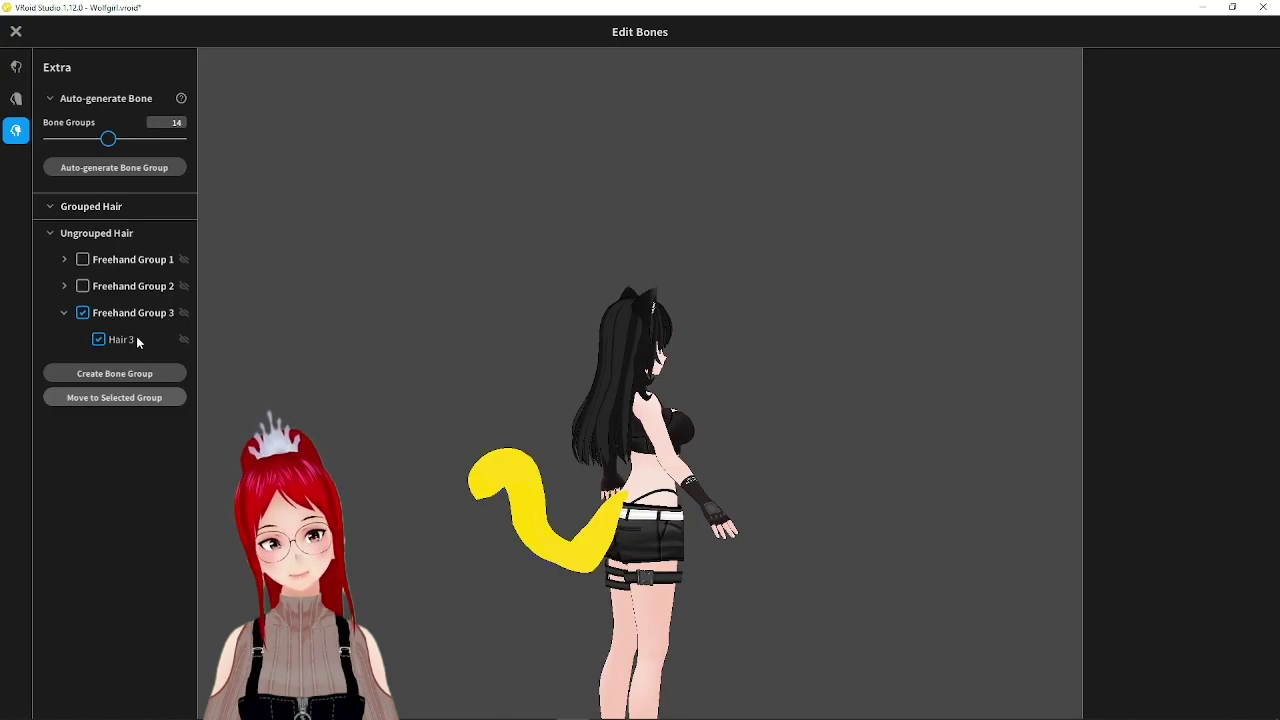
right_click_drag(407, 374, 423, 384)
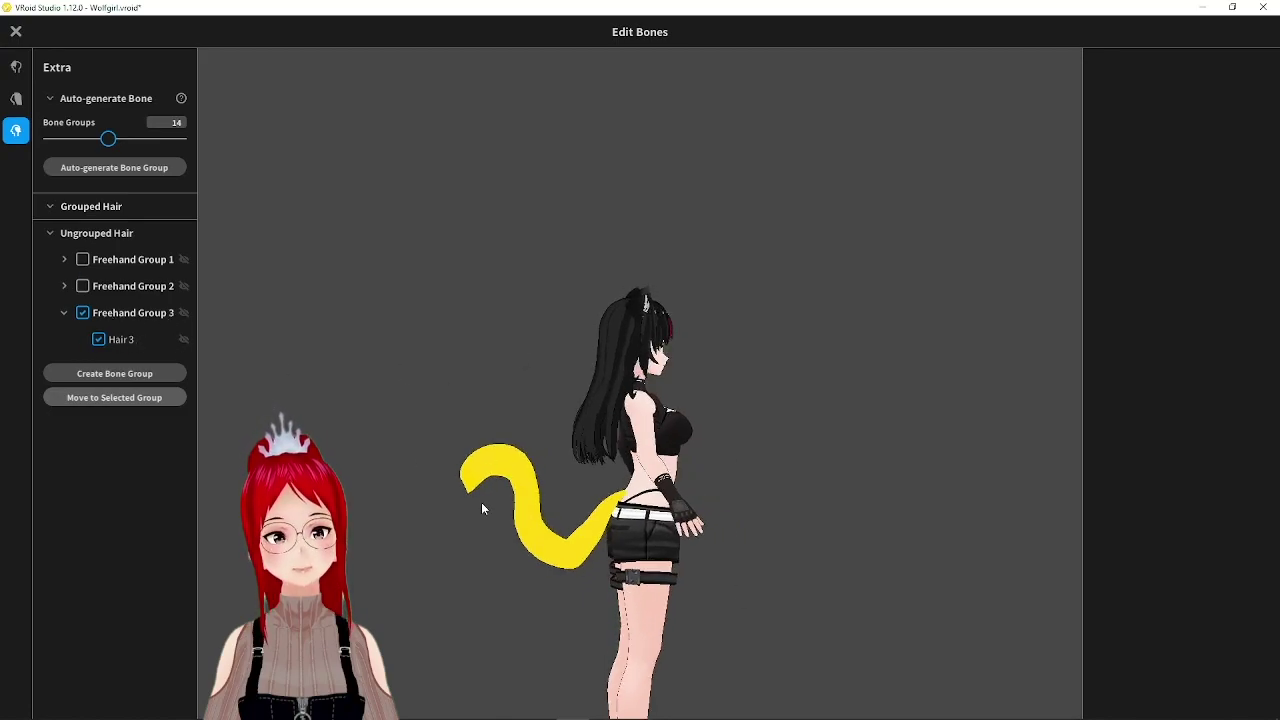
right_click_drag(481, 502, 531, 426)
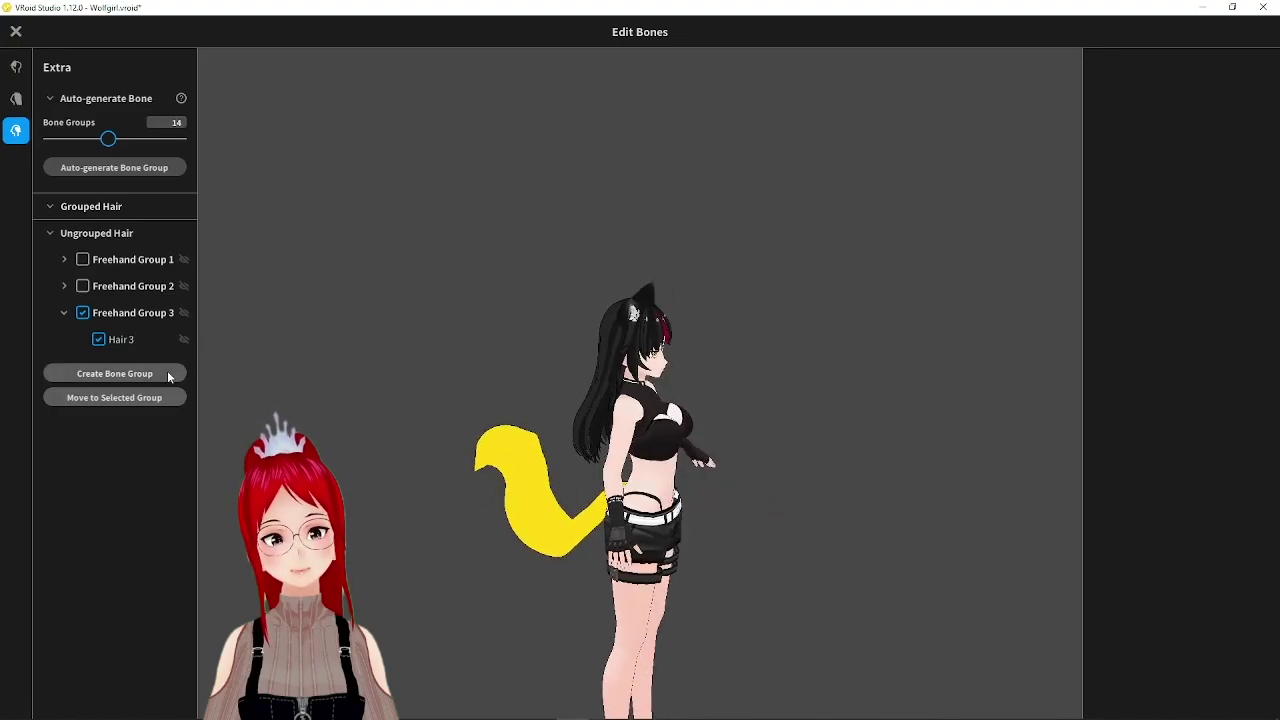
left_click(107, 374)
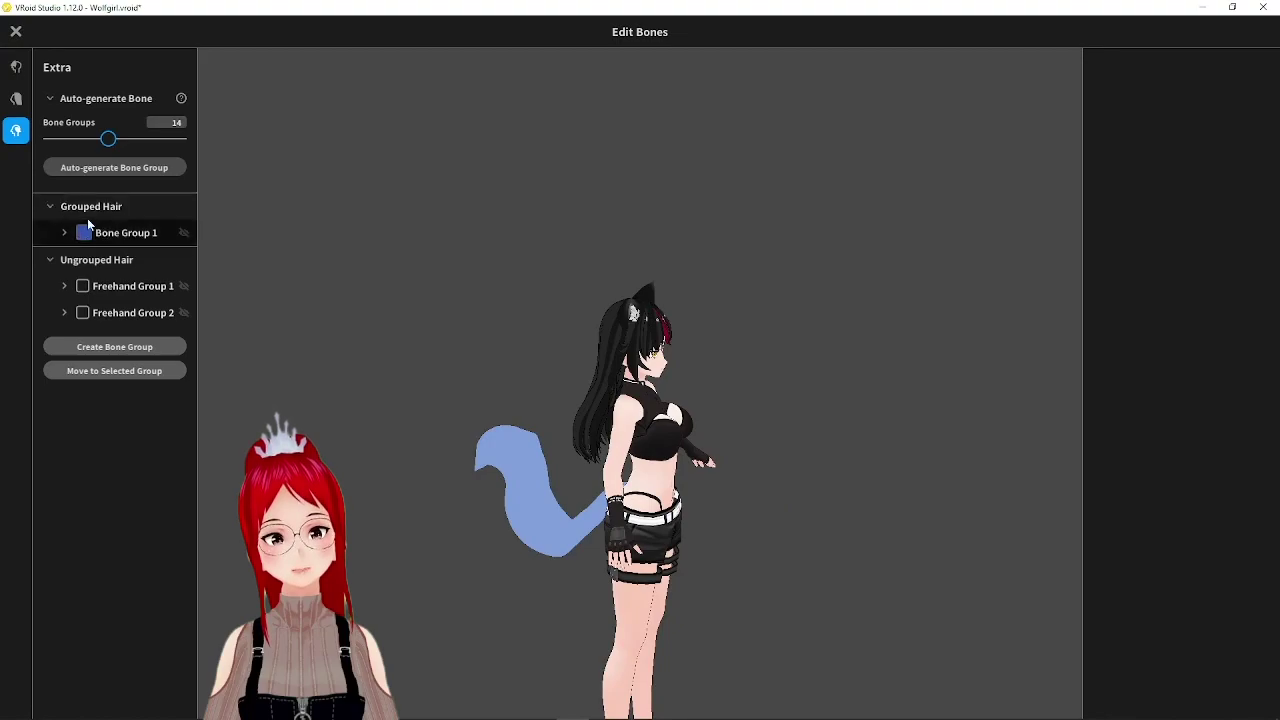
left_click(64, 232)
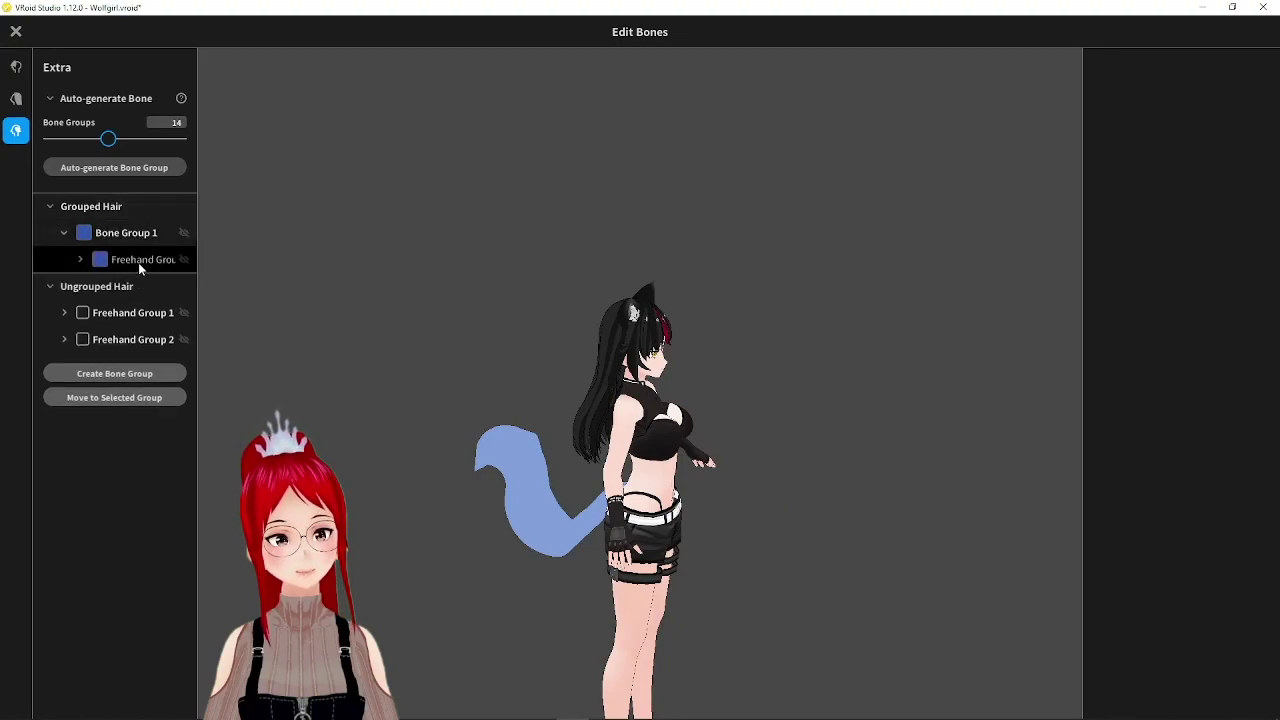
- Set the tail's bone group to 7 bones, fixed point 0.046, stiffness 0.400, gravity -1.000, hit radius 0.010, and save the Extra hair as a new item
left_click(140, 259)
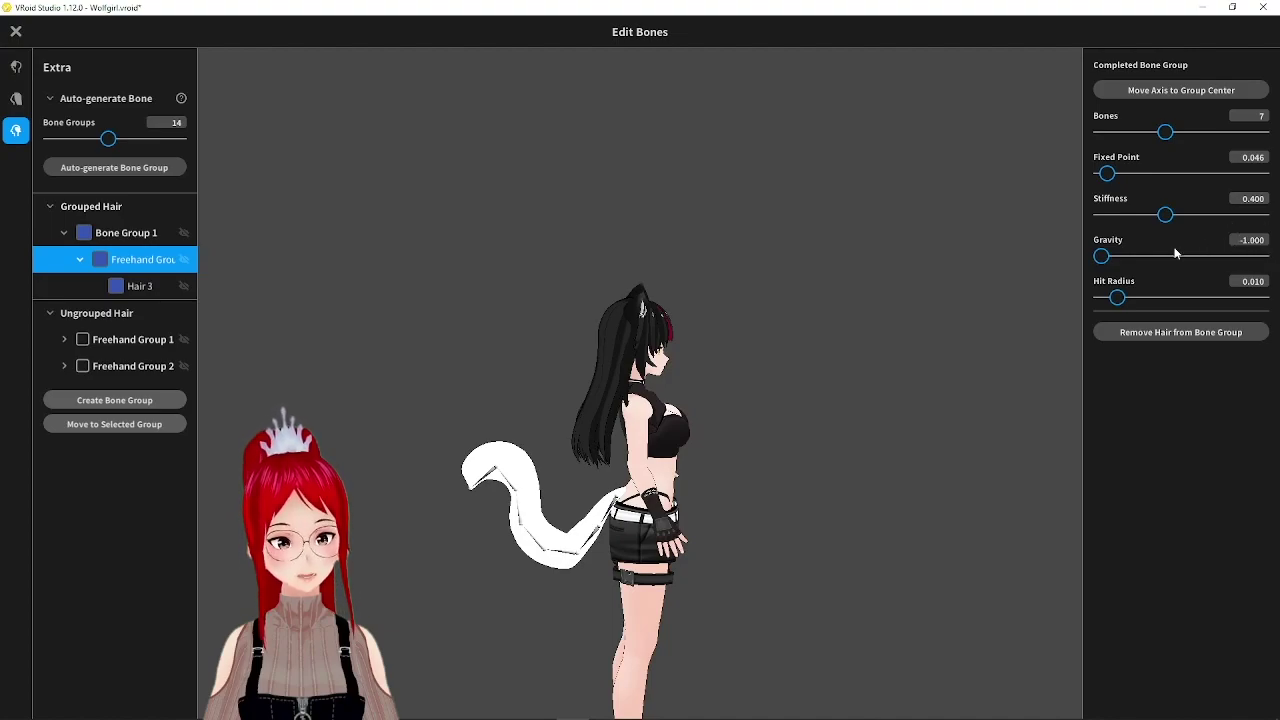
right_click_drag(756, 234, 321, 83)
left_click(15, 33)
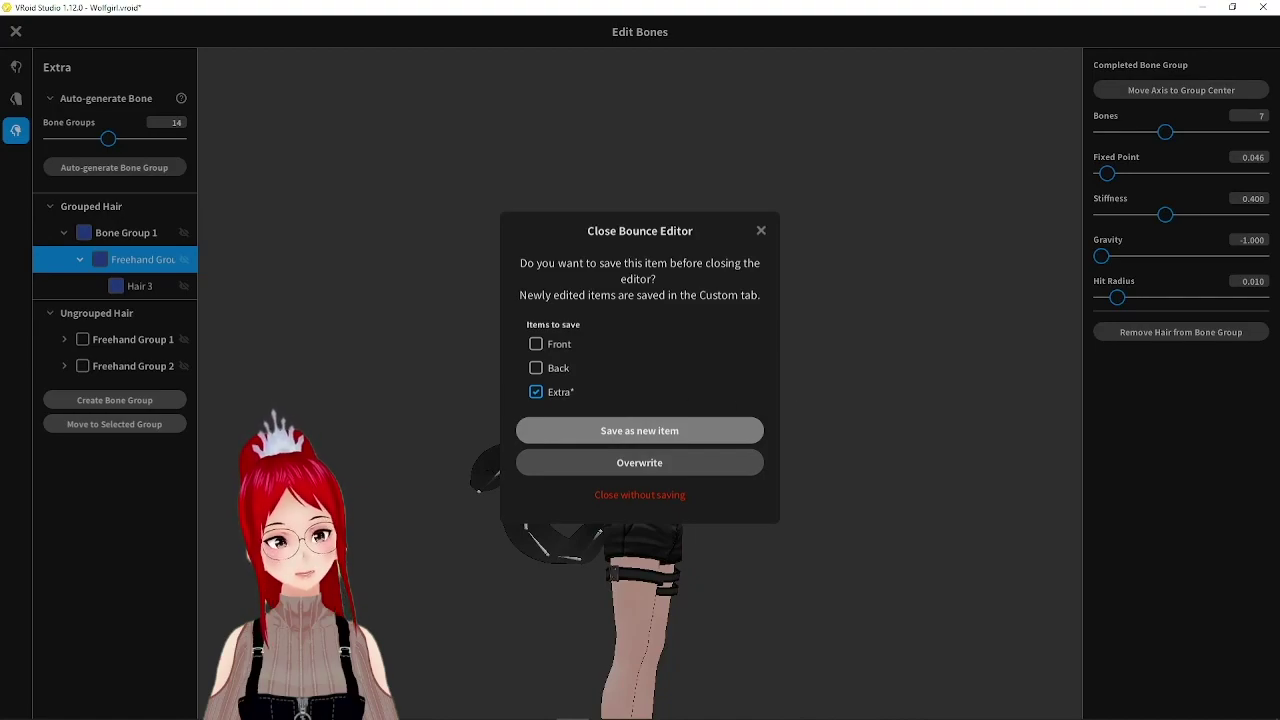
left_click(639, 430)
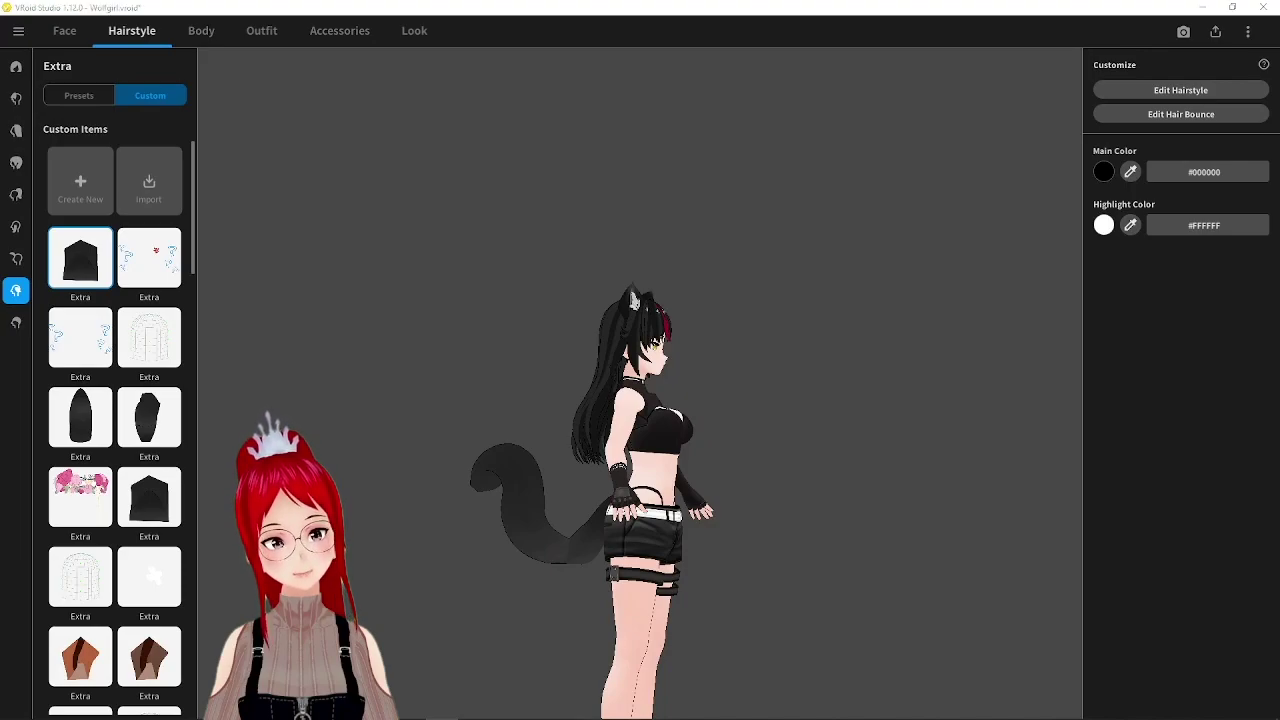
- Open the Photo Booth and play the Standby 5 animation from Animations 1 to check how the tail moves
left_click(1181, 40)
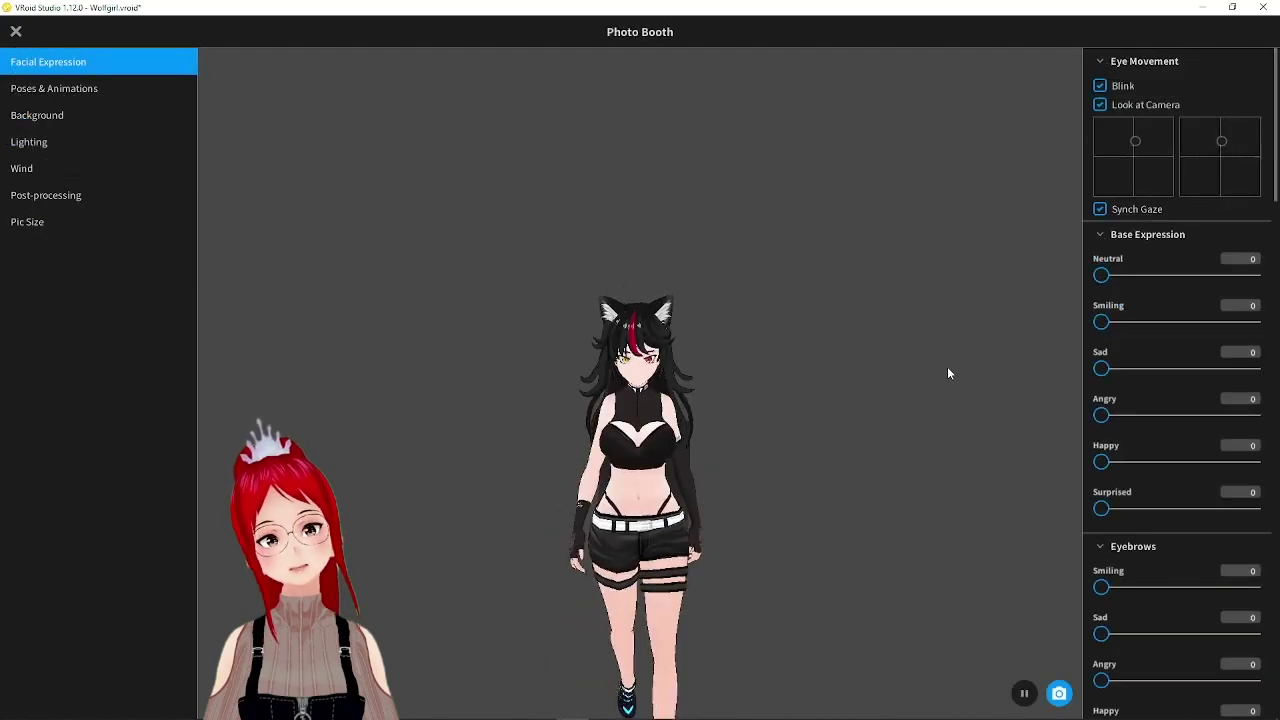
left_click(58, 90)
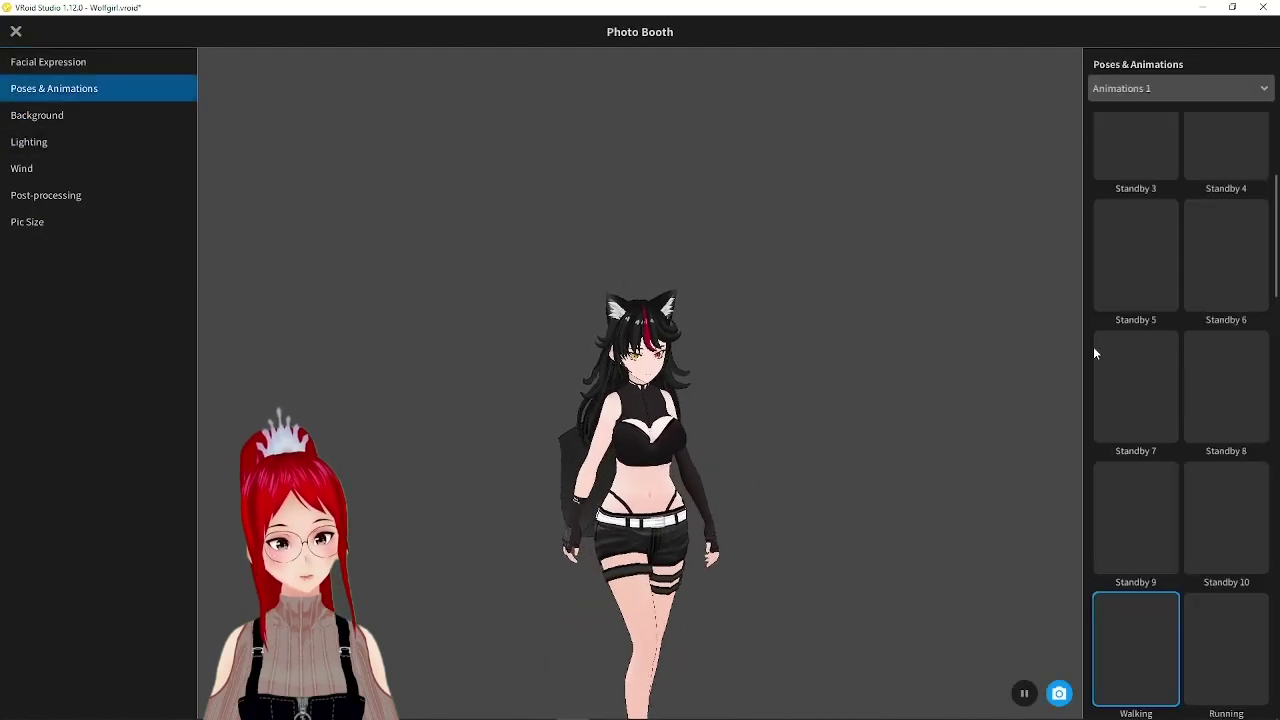
left_click(1156, 259)
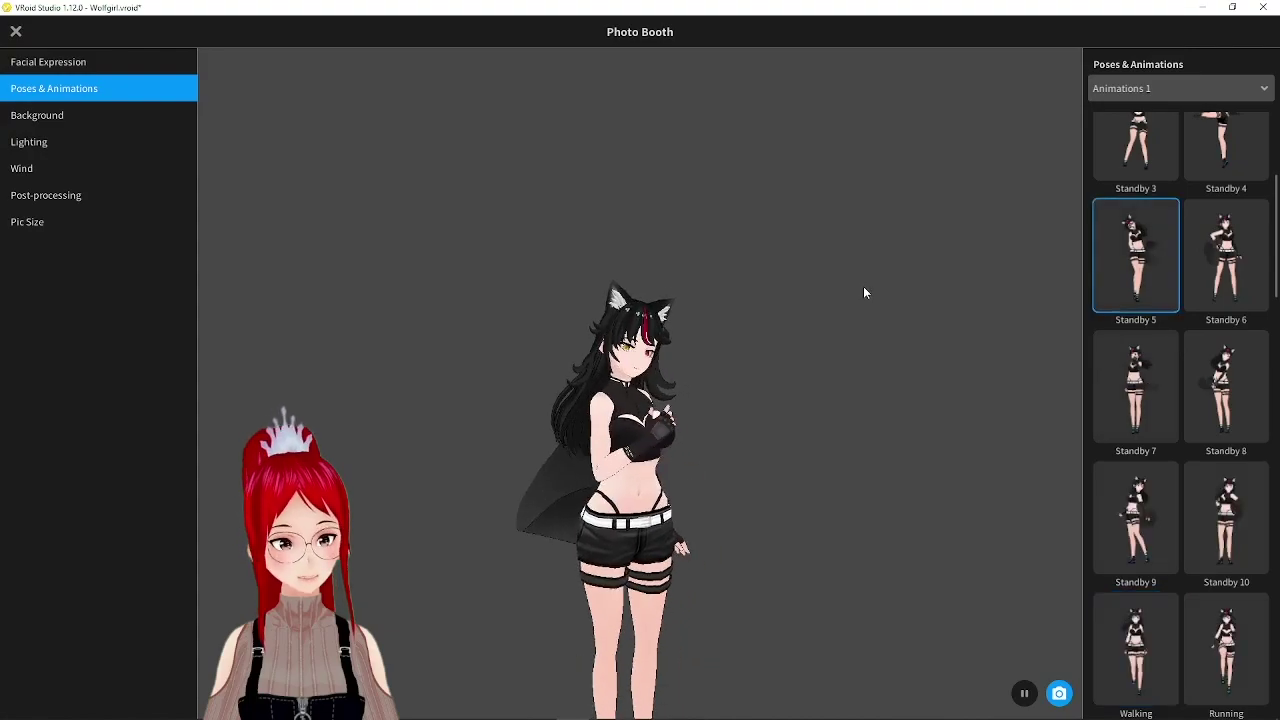